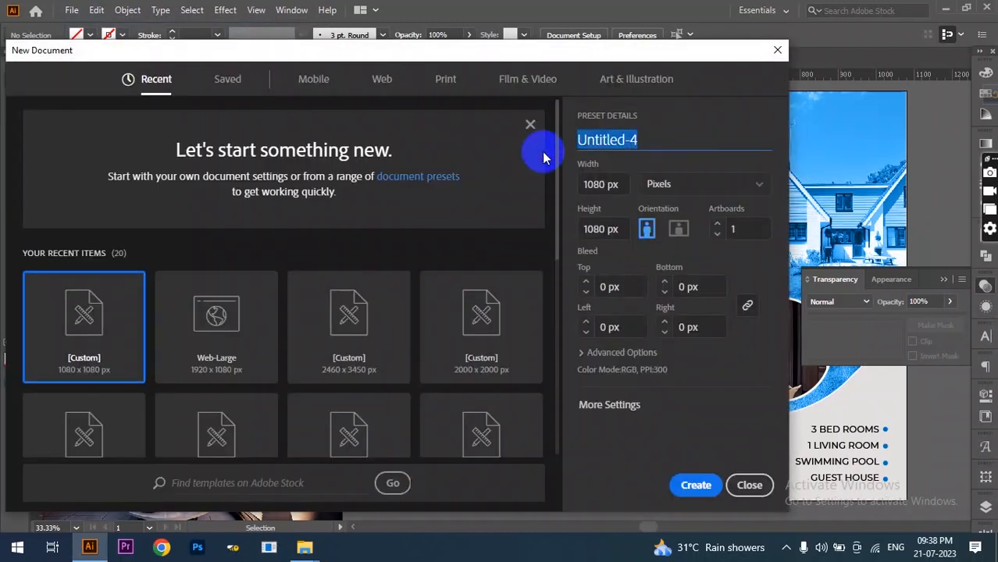
- Create a 1080×1080 px document named 'Real Estate Post Design' with Advanced Options expanded
{"action": "type", "text": "R"}
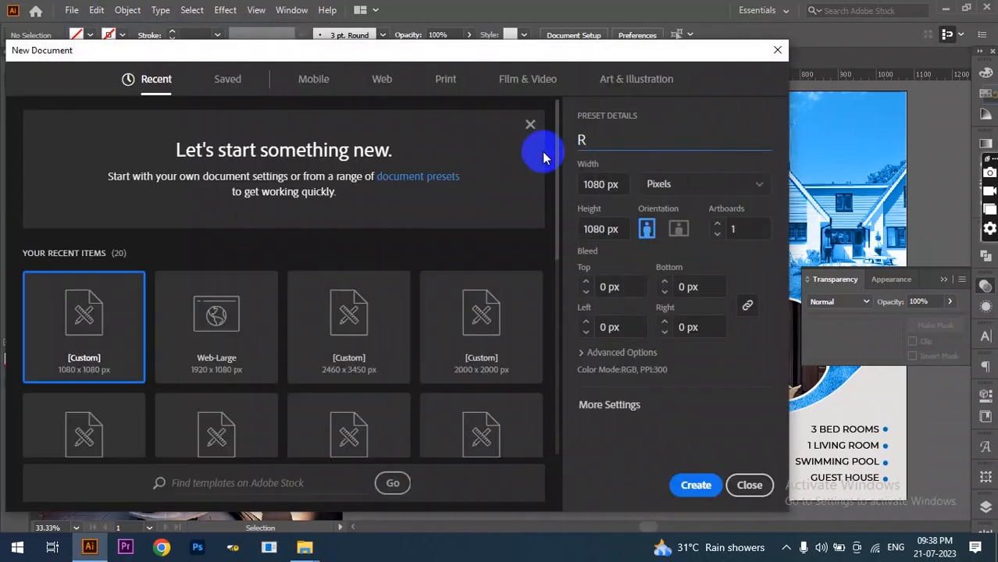
{"action": "type", "text": "w"}
{"action": "key", "text": "BackSpace"}
{"action": "type", "text": "eal Estate Post "}
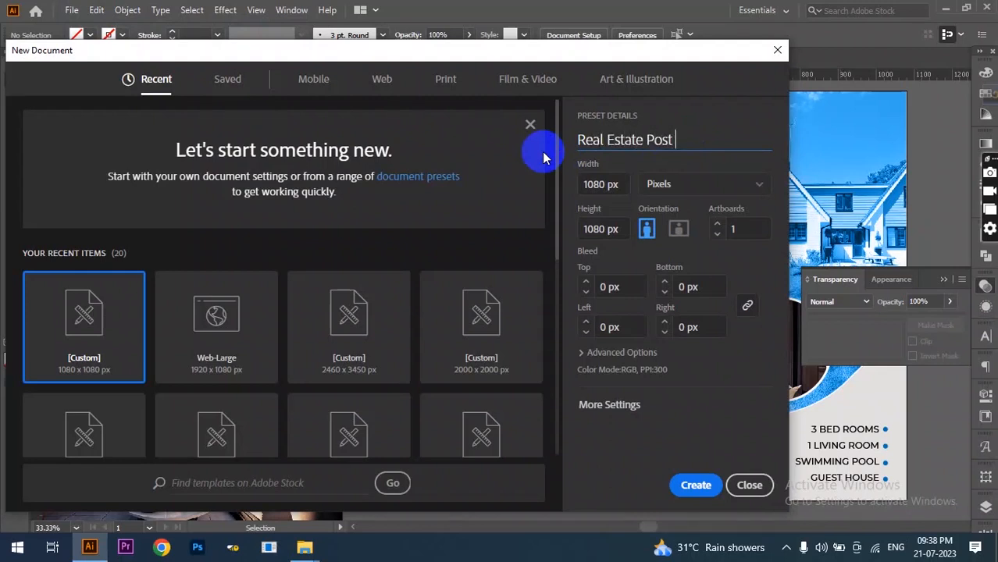
{"action": "type", "text": "Design"}
{"action": "left_click", "coordinate": [627, 179]}
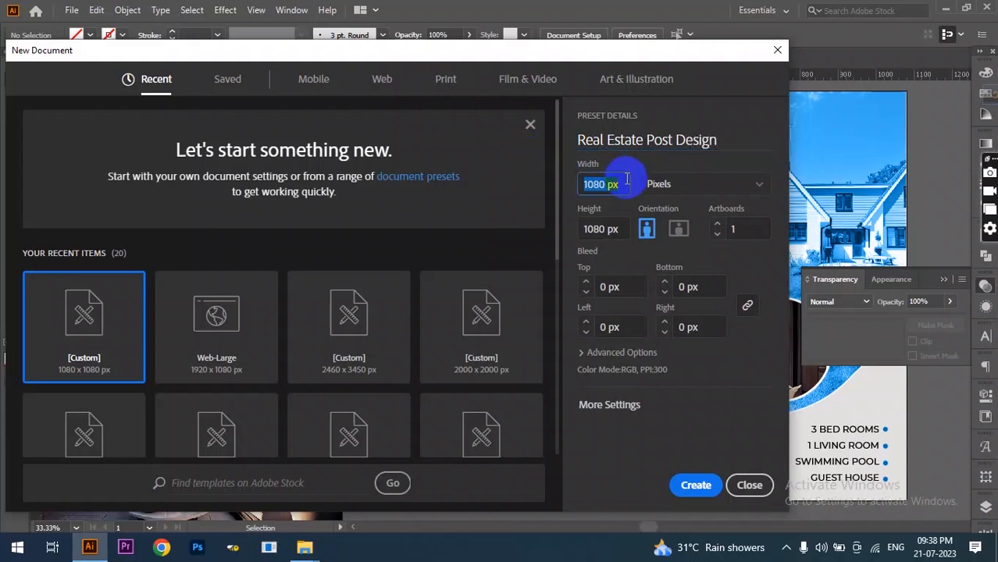
{"action": "left_click", "coordinate": [616, 231]}
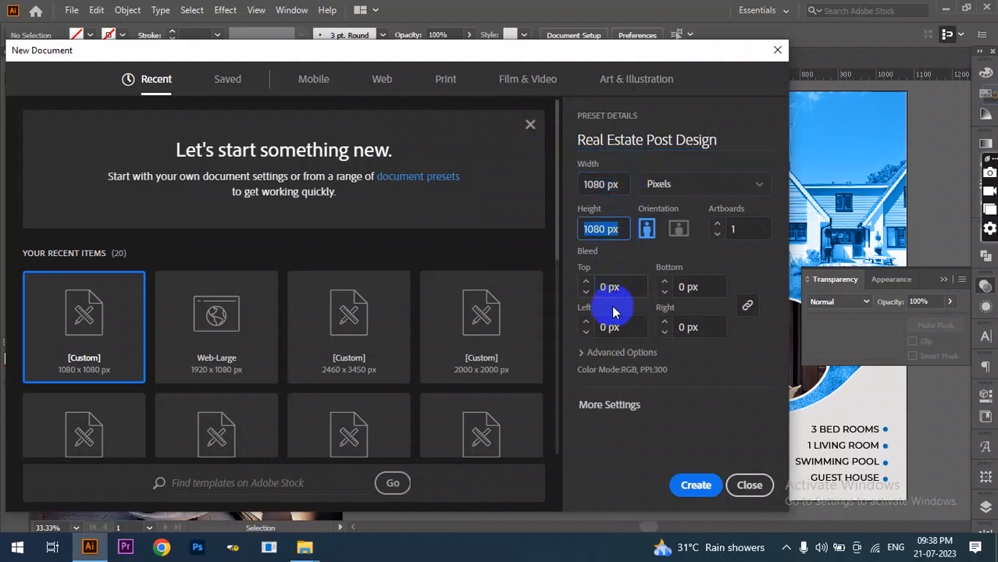
{"action": "left_click", "coordinate": [586, 352]}
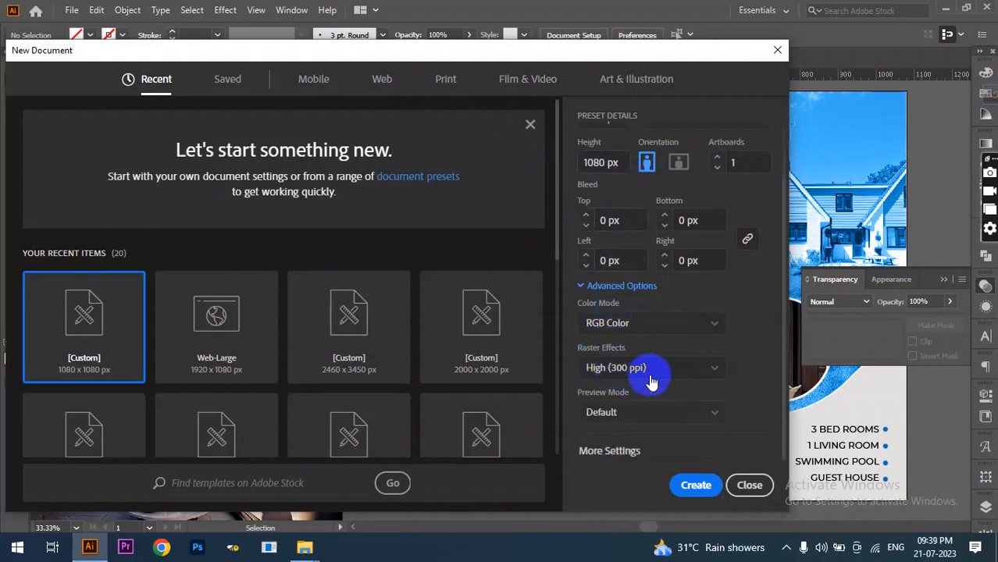
{"action": "left_click", "coordinate": [682, 491]}
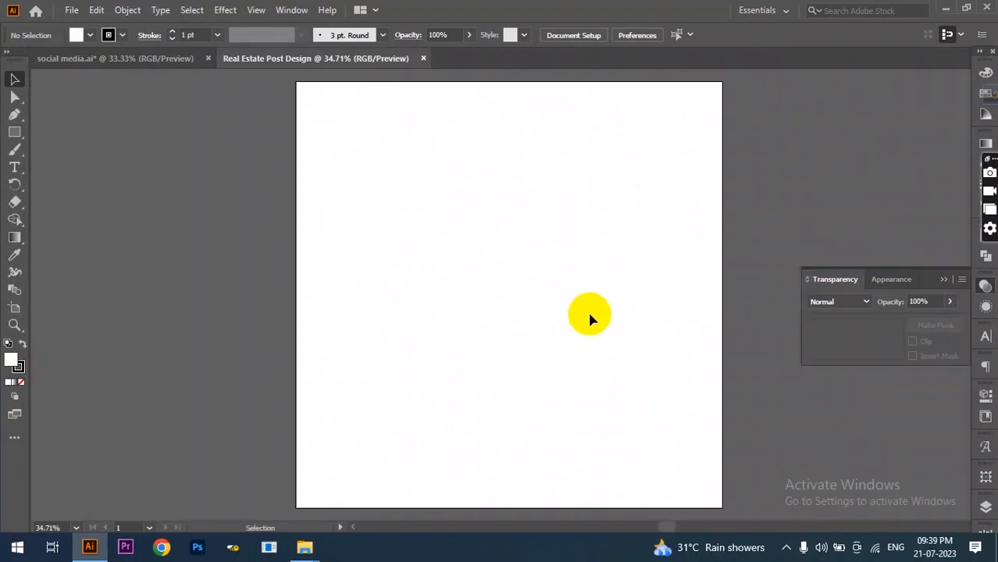
- Bring the house photos and colour swatches from the flyer document into the new document
{"action": "left_click", "coordinate": [108, 59]}
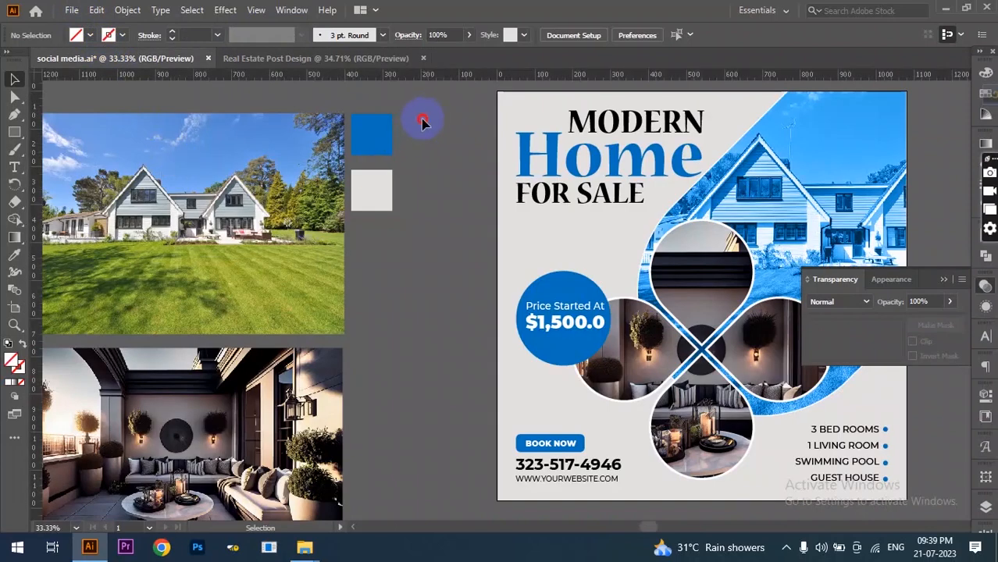
{"action": "left_click", "coordinate": [153, 480]}
{"action": "left_click_drag", "start_coordinate": [205, 242], "coordinate": [150, 273]}
- Draw a 1080×1080 px rectangle centred horizontally and vertically on the artboard
{"action": "left_click", "coordinate": [14, 132]}
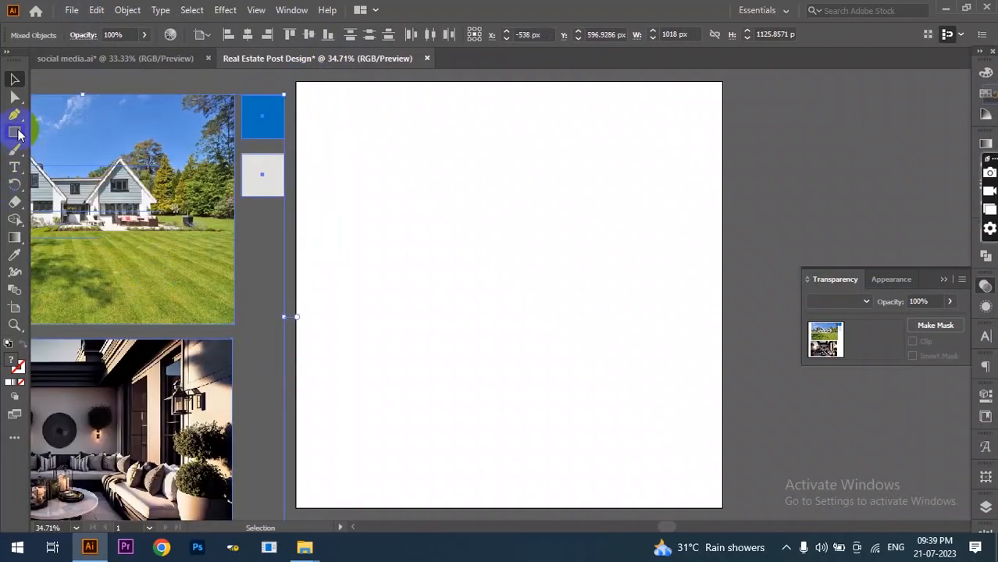
{"action": "left_click", "coordinate": [457, 242]}
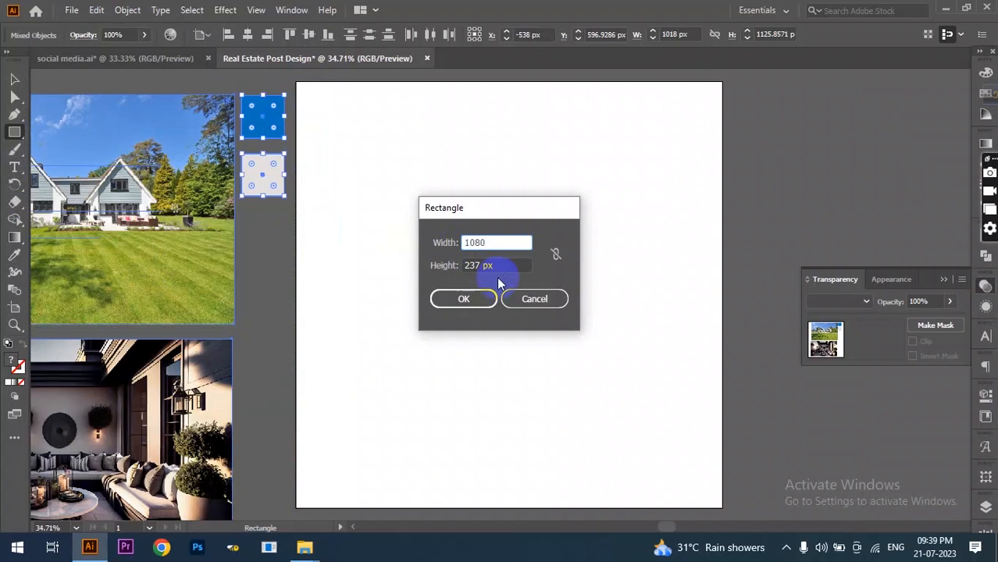
{"action": "key", "text": "Tab"}
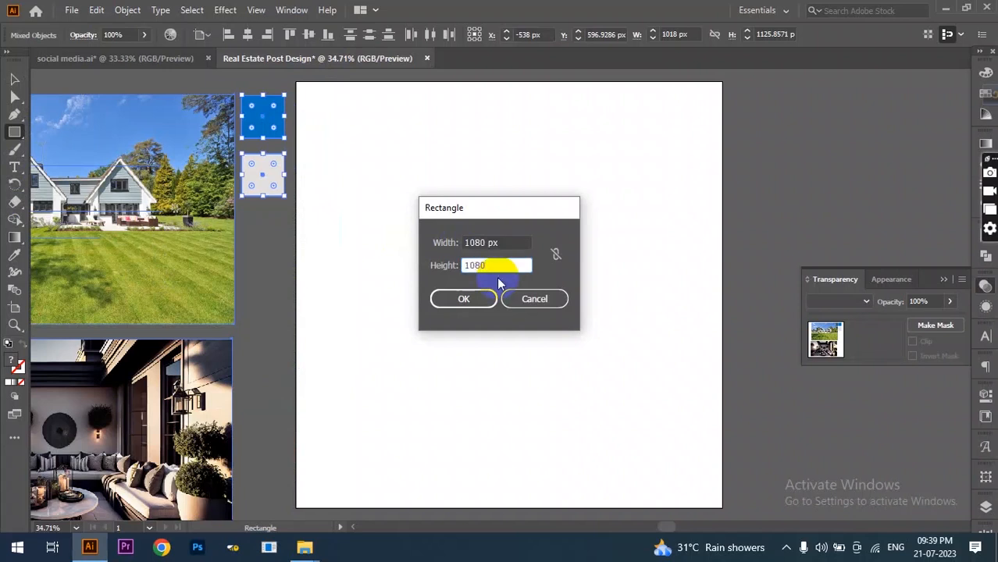
{"action": "left_click", "coordinate": [471, 299]}
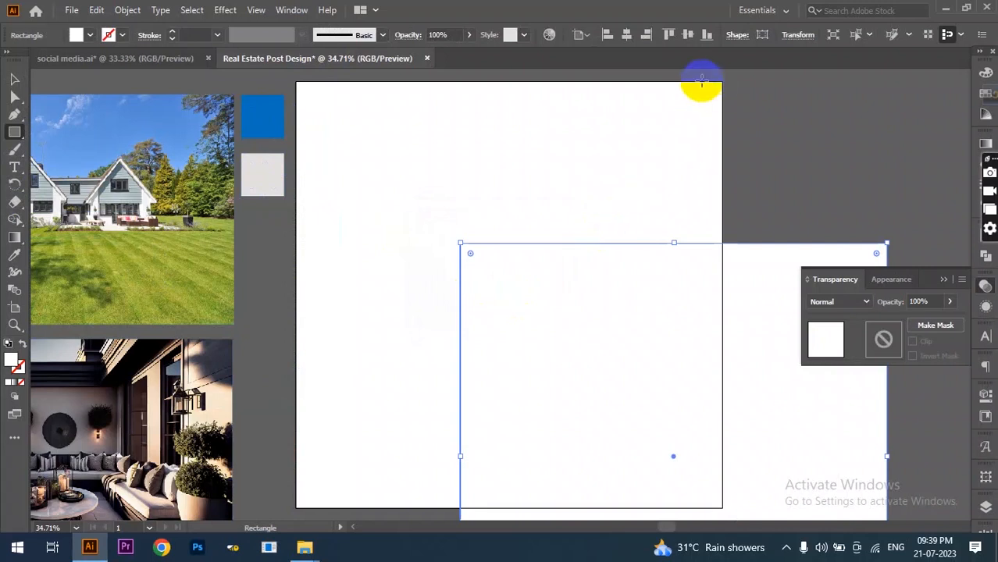
{"action": "left_click", "coordinate": [629, 36]}
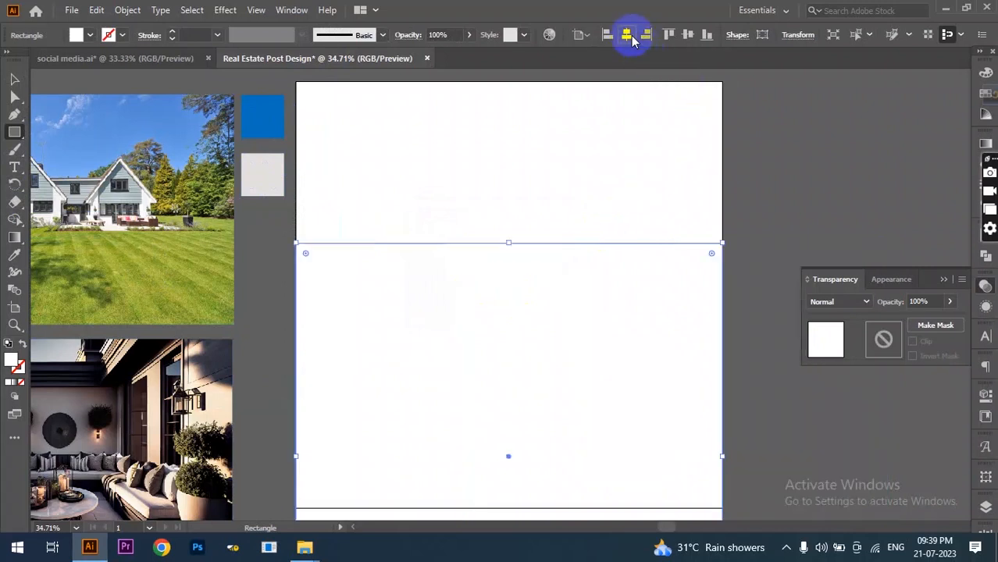
{"action": "left_click", "coordinate": [689, 34]}
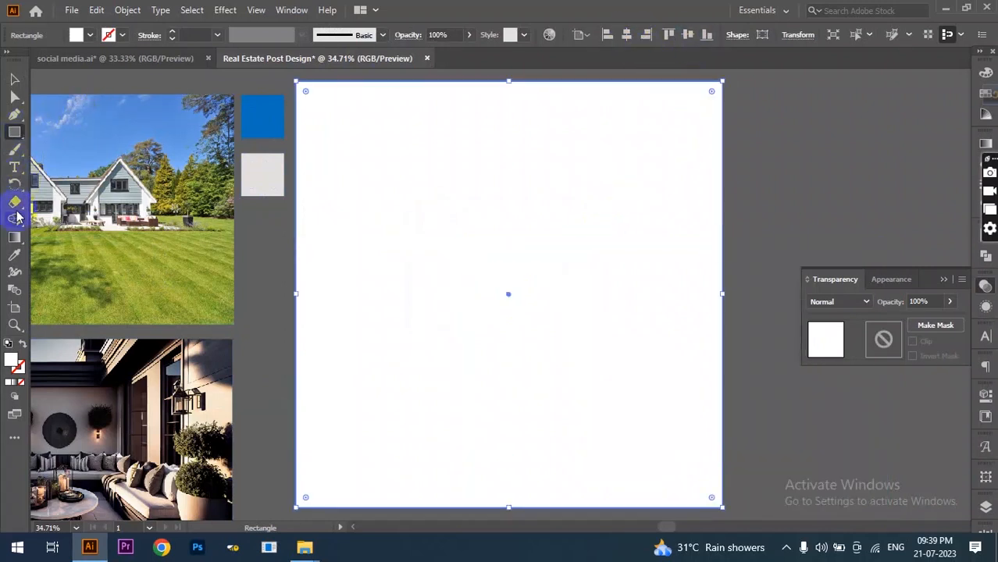
- Fill the background rectangle with the light grey swatch and lock it
{"action": "left_click", "coordinate": [16, 255]}
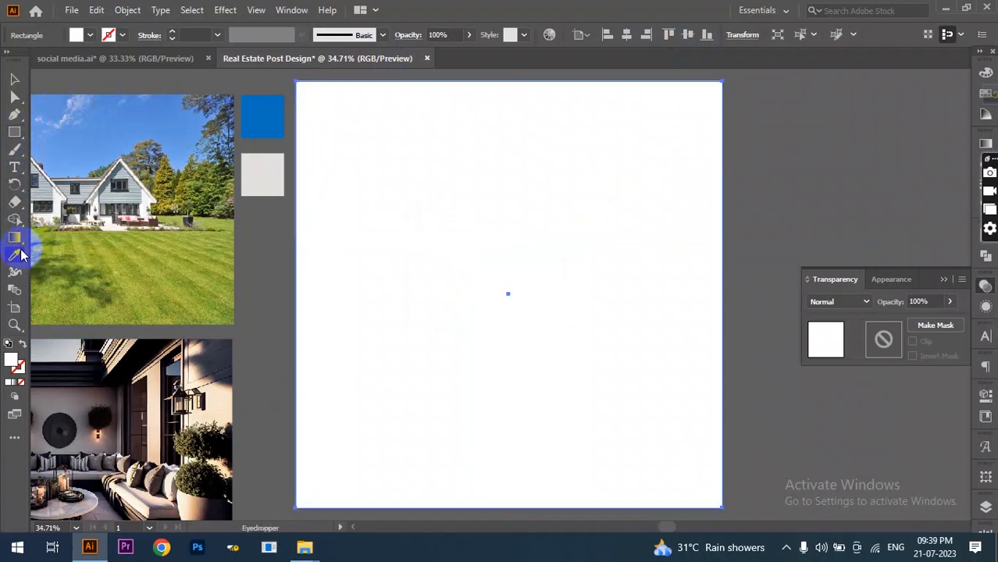
{"action": "left_click", "coordinate": [266, 175]}
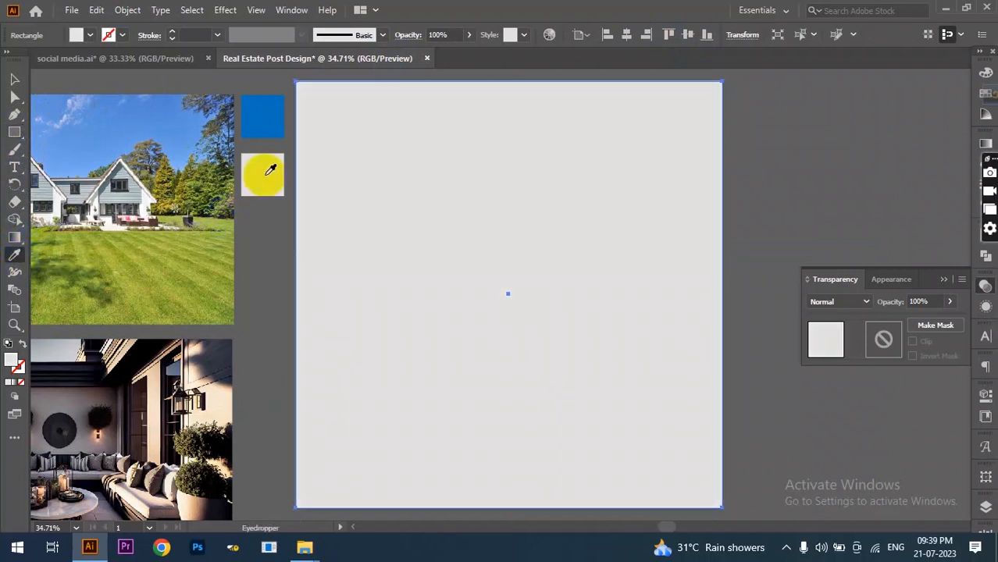
{"action": "left_click", "coordinate": [14, 79]}
{"action": "left_click", "coordinate": [829, 205]}
{"action": "left_click", "coordinate": [590, 226]}
{"action": "key", "text": "ctrl+2"}
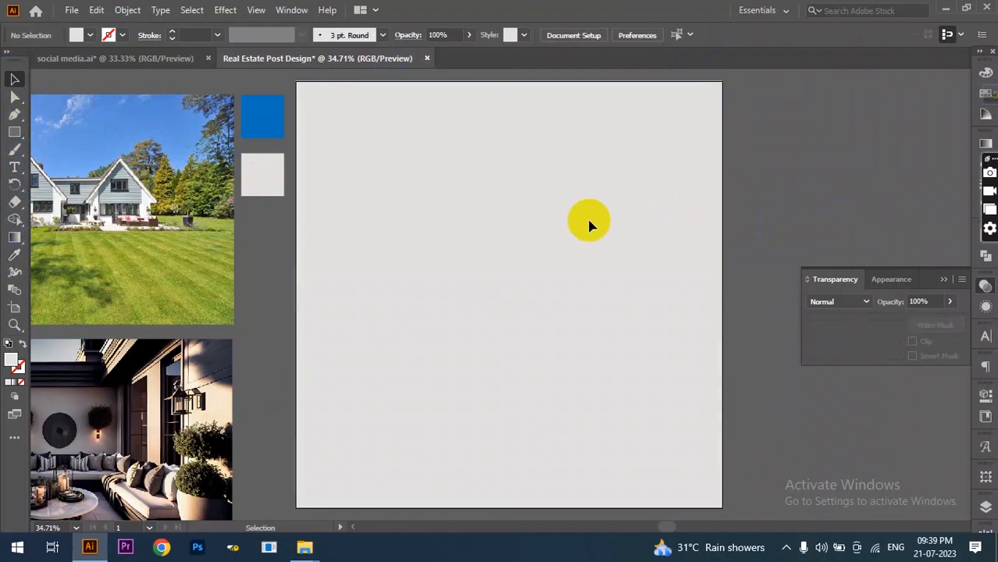
- Draw a square near the artboard centre, fill it red and shrink it slightly
{"action": "left_click", "coordinate": [14, 132]}
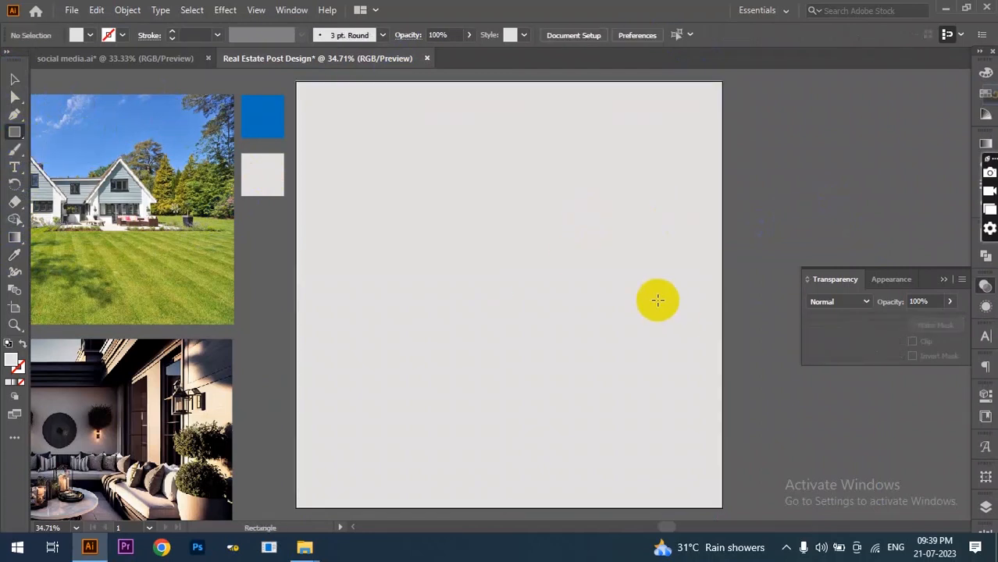
{"action": "left_click_drag", "start_coordinate": [431, 274], "coordinate": [527, 389]}
{"action": "left_click", "coordinate": [88, 35]}
{"action": "left_click", "coordinate": [30, 61]}
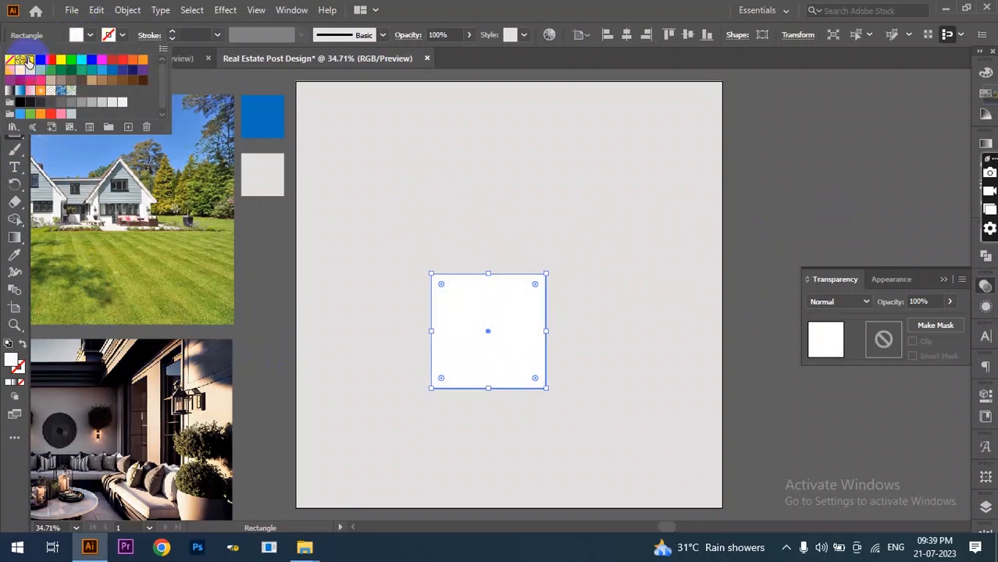
{"action": "left_click", "coordinate": [50, 60]}
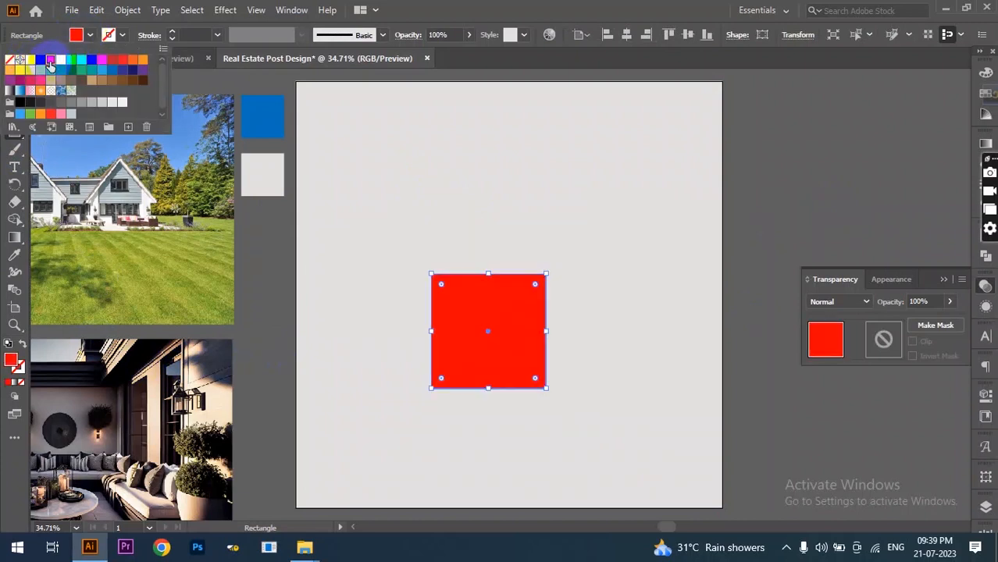
{"action": "left_click_drag", "start_coordinate": [547, 393], "coordinate": [525, 370]}
{"action": "left_click", "coordinate": [14, 79]}
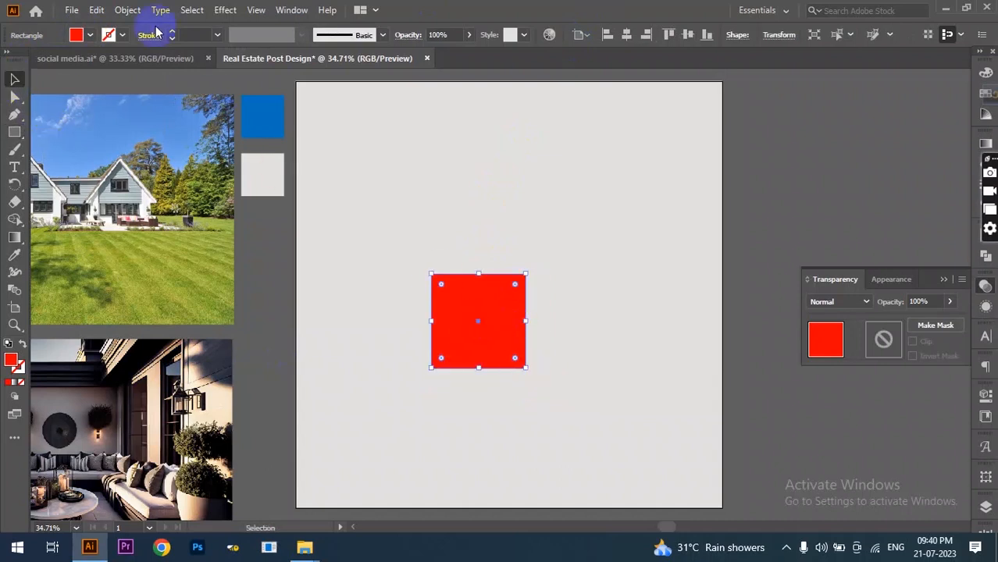
- Copy the red square and place the copy diagonally below-right of the original
{"action": "left_click", "coordinate": [97, 10]}
{"action": "left_click", "coordinate": [97, 10]}
{"action": "left_click", "coordinate": [96, 10]}
{"action": "left_click", "coordinate": [179, 129]}
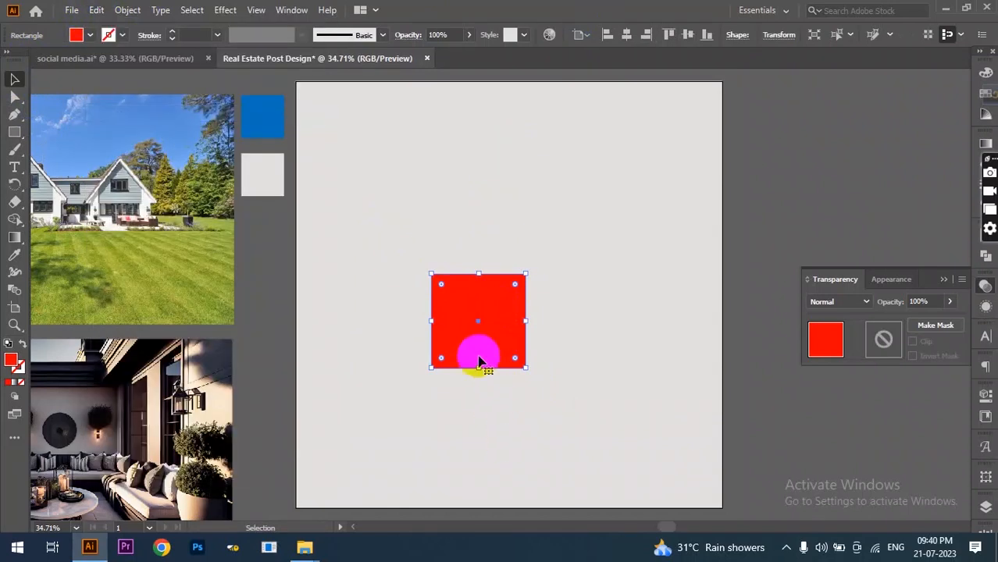
{"action": "left_click", "coordinate": [461, 335]}
{"action": "left_click_drag", "start_coordinate": [460, 334], "coordinate": [558, 411]}
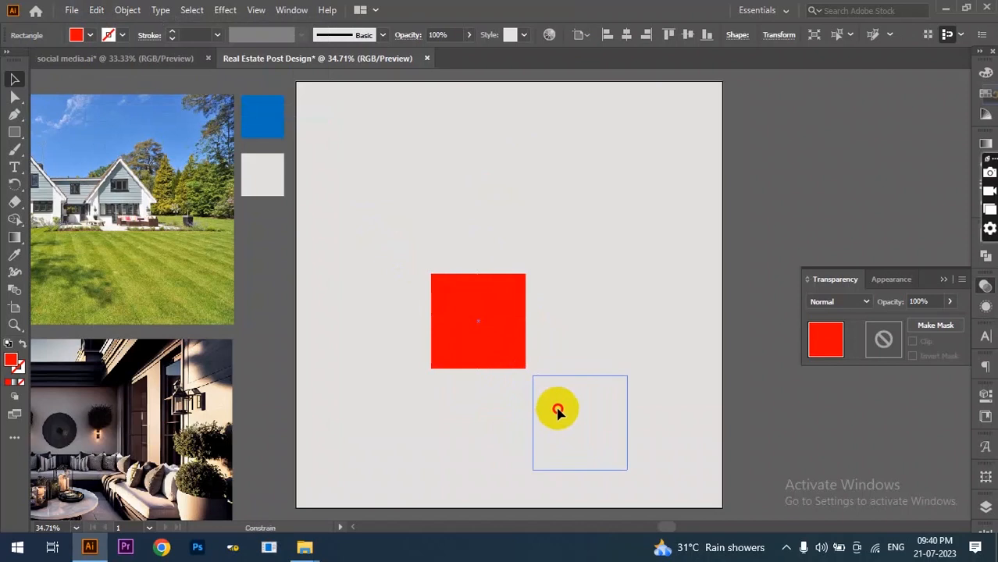
{"action": "left_click_drag", "start_coordinate": [558, 411], "coordinate": [559, 414]}
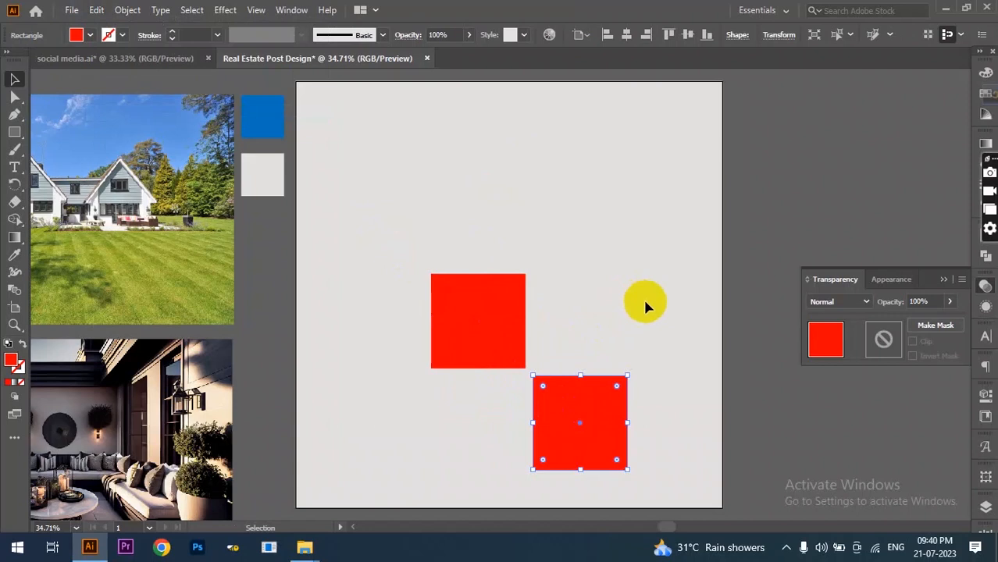
- Duplicate the pair and rotate it about 90° to complete the 2×2 grid of red squares
{"action": "left_click_drag", "start_coordinate": [707, 227], "coordinate": [387, 475]}
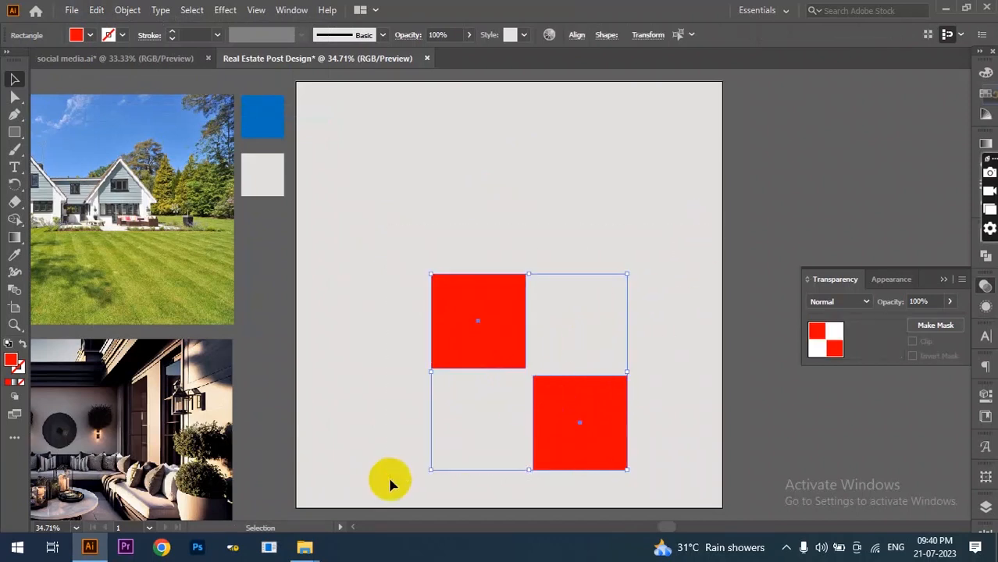
{"action": "left_click", "coordinate": [97, 11]}
{"action": "left_click", "coordinate": [120, 80]}
{"action": "left_click", "coordinate": [97, 10]}
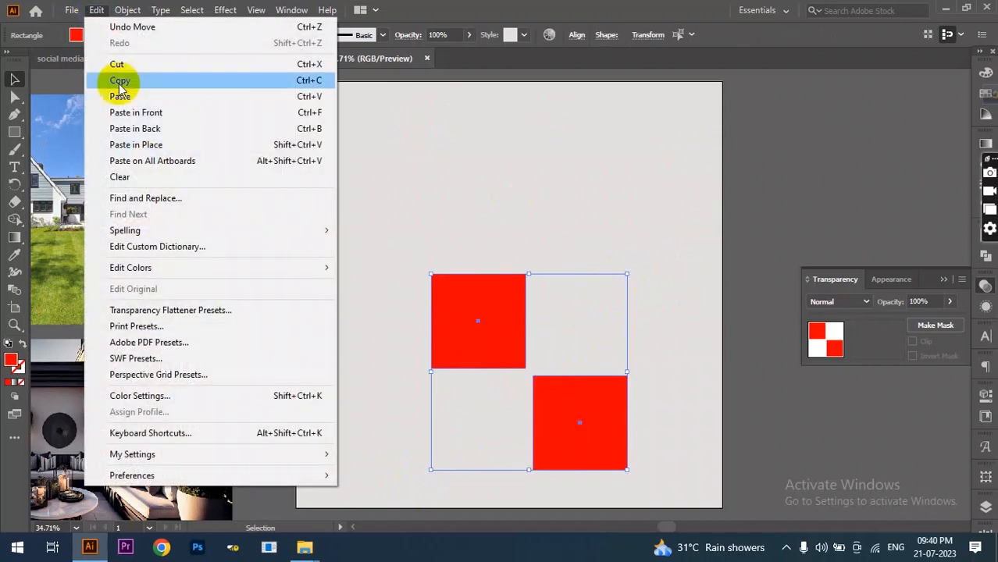
{"action": "left_click", "coordinate": [143, 117]}
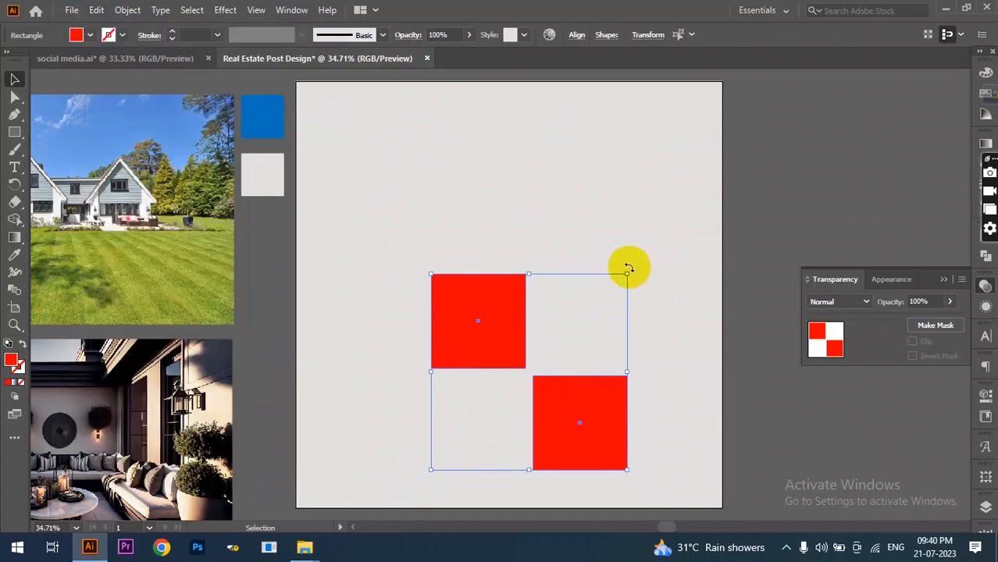
{"action": "left_click_drag", "start_coordinate": [629, 268], "coordinate": [618, 422]}
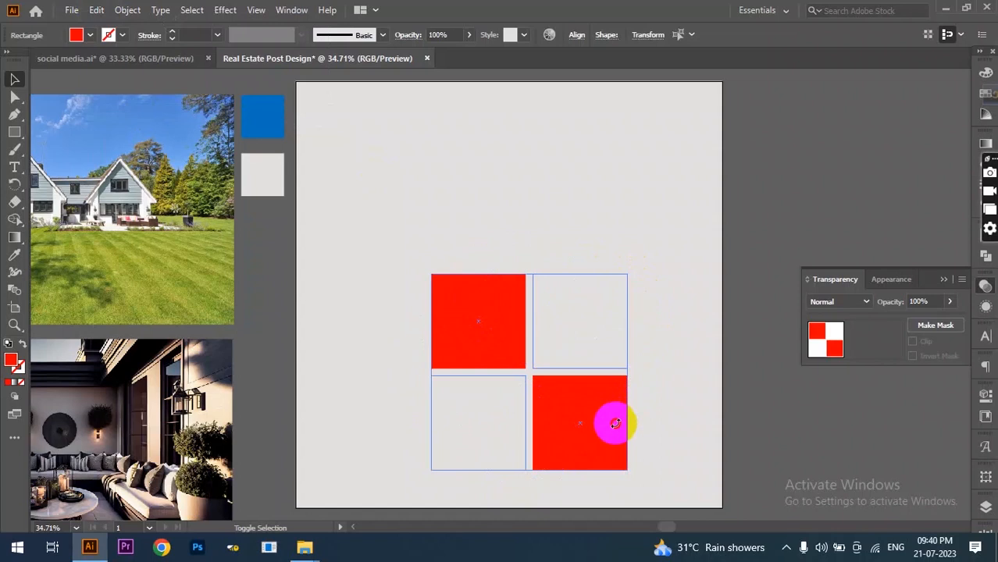
{"action": "left_click_drag", "start_coordinate": [616, 424], "coordinate": [617, 422]}
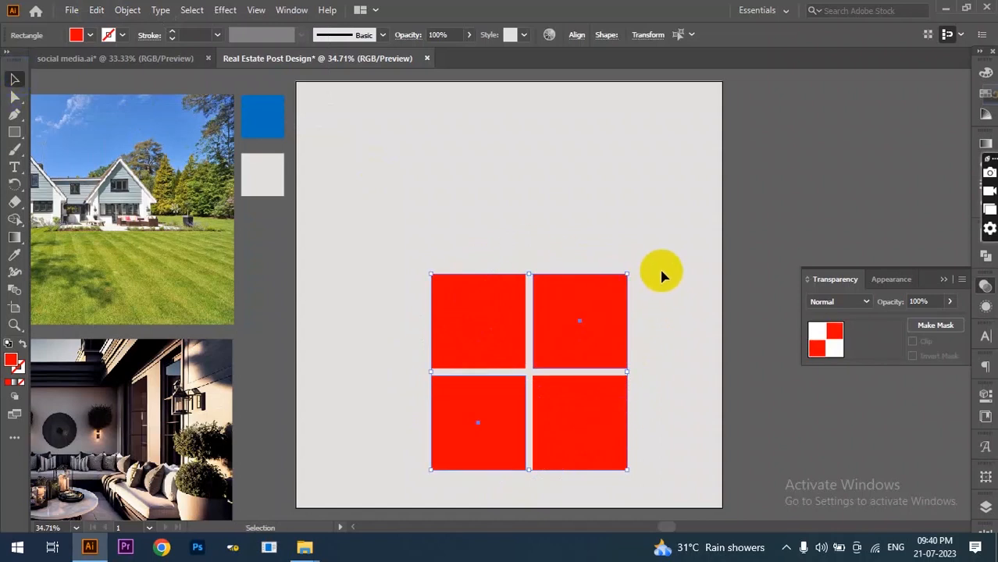
{"action": "scroll", "coordinate": [661, 276], "scroll_direction": "down", "scroll_amount": 2}
{"action": "left_click", "coordinate": [520, 258]}
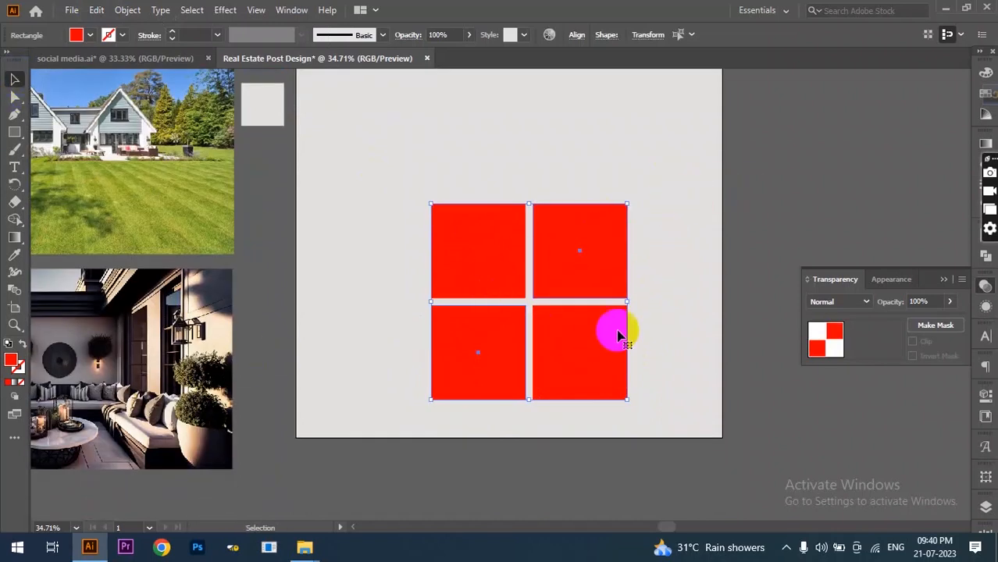
{"action": "left_click_drag", "start_coordinate": [664, 186], "coordinate": [422, 393]}
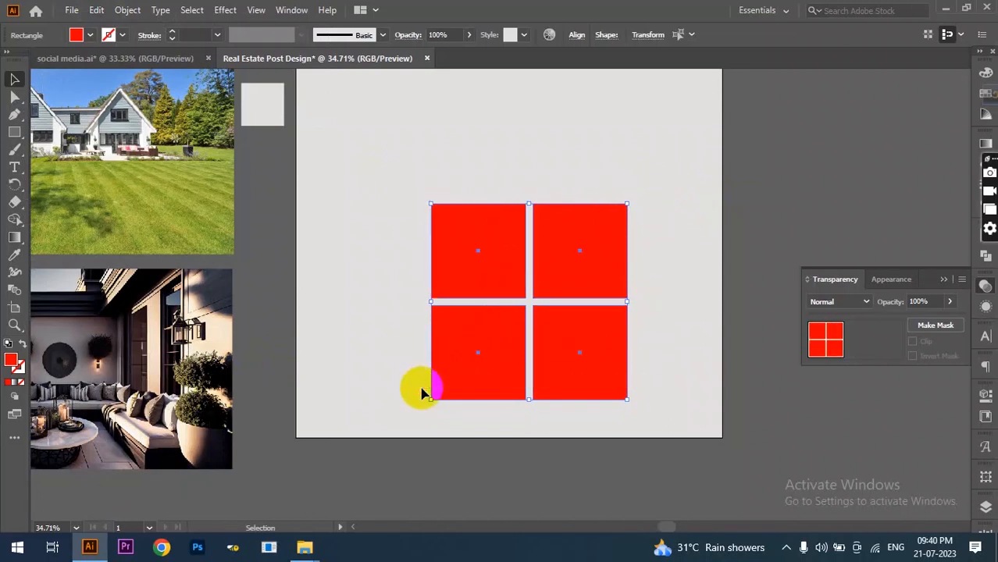
- Round each square's three outer corners fully, keeping the centre-facing corners sharp
{"action": "key", "text": "a"}
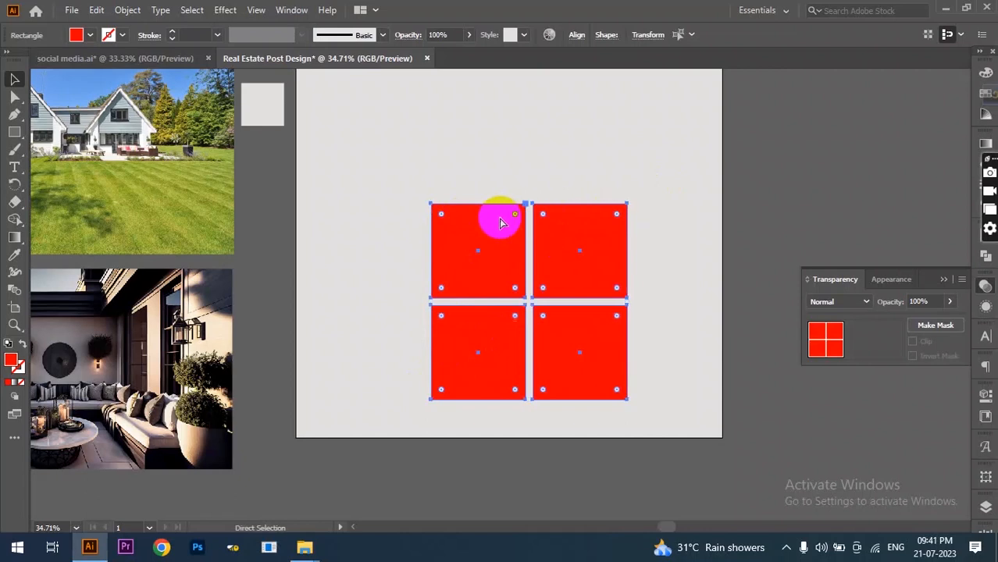
{"action": "left_click_drag", "start_coordinate": [442, 220], "coordinate": [527, 305]}
{"action": "left_click", "coordinate": [491, 264]}
{"action": "left_click_drag", "start_coordinate": [567, 264], "coordinate": [504, 343]}
{"action": "left_click_drag", "start_coordinate": [567, 341], "coordinate": [503, 336]}
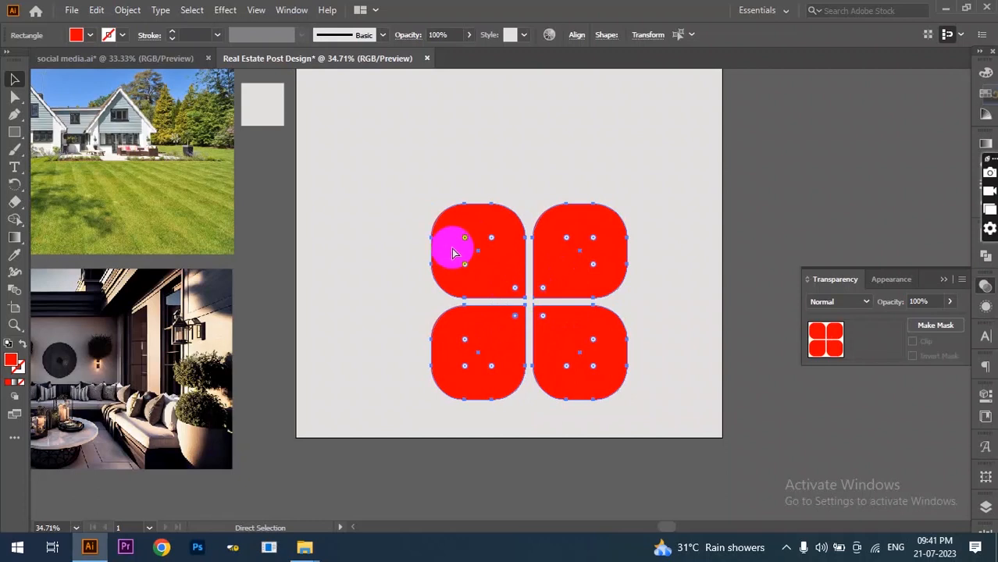
{"action": "left_click_drag", "start_coordinate": [465, 237], "coordinate": [470, 256]}
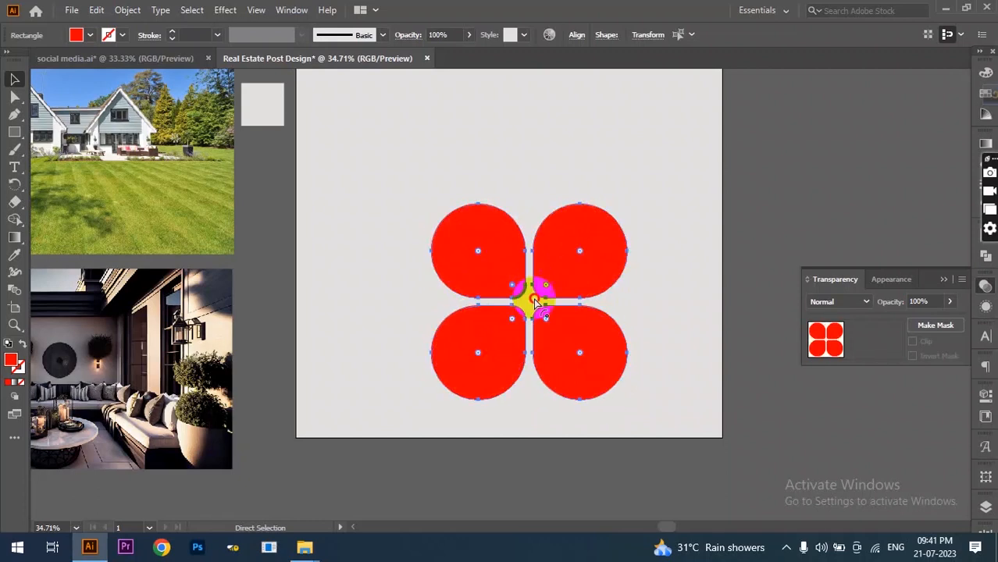
{"action": "left_click_drag", "start_coordinate": [546, 284], "coordinate": [535, 303]}
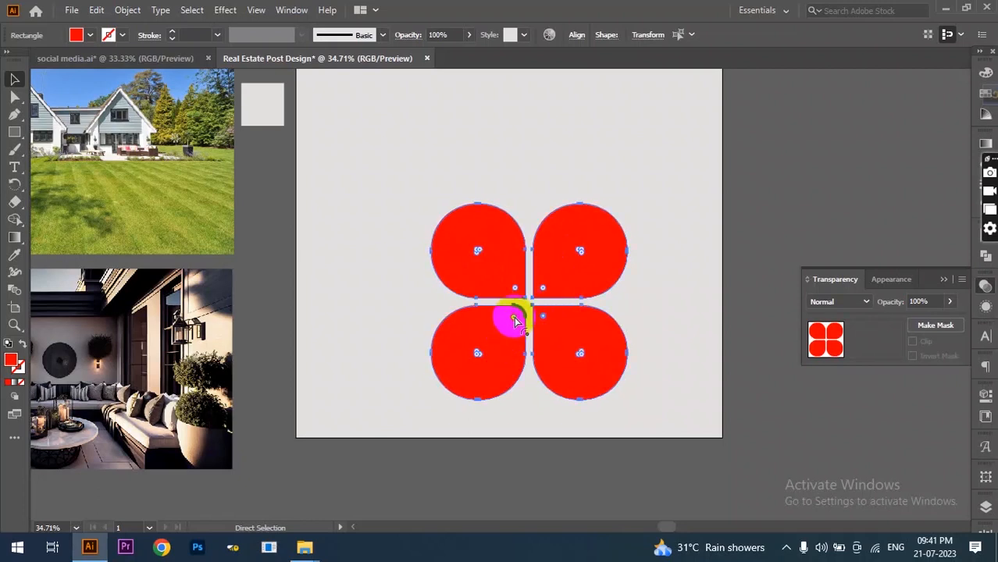
- Give all four red petals a white stroke of 6 pt
{"action": "key", "text": "v"}
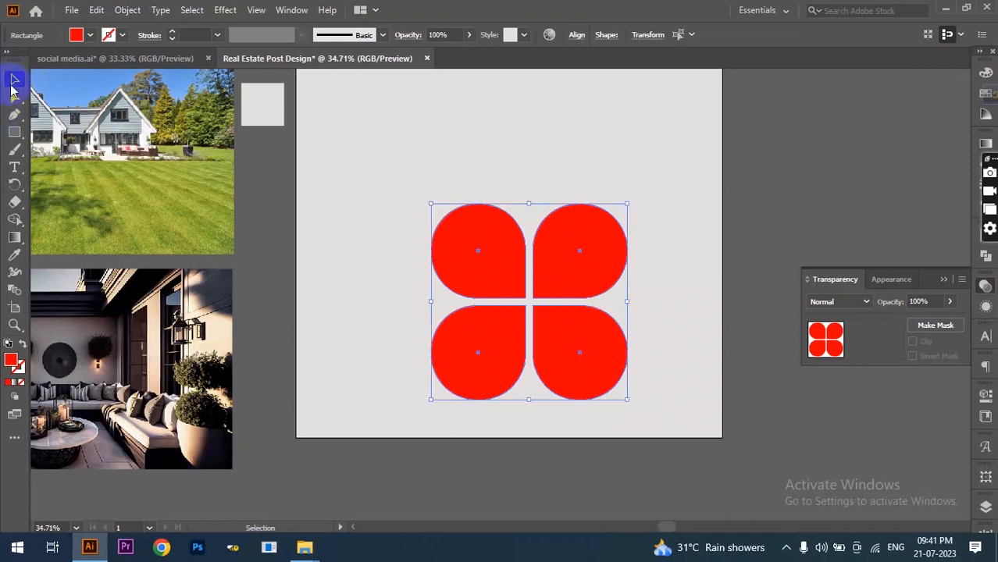
{"action": "left_click", "coordinate": [696, 196]}
{"action": "left_click_drag", "start_coordinate": [664, 190], "coordinate": [409, 427]}
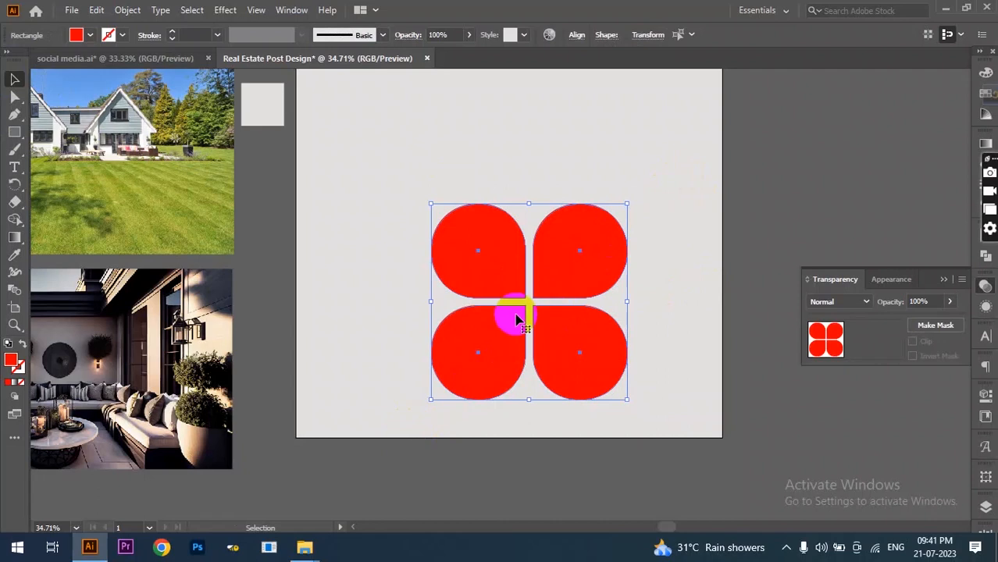
{"action": "left_click", "coordinate": [122, 36]}
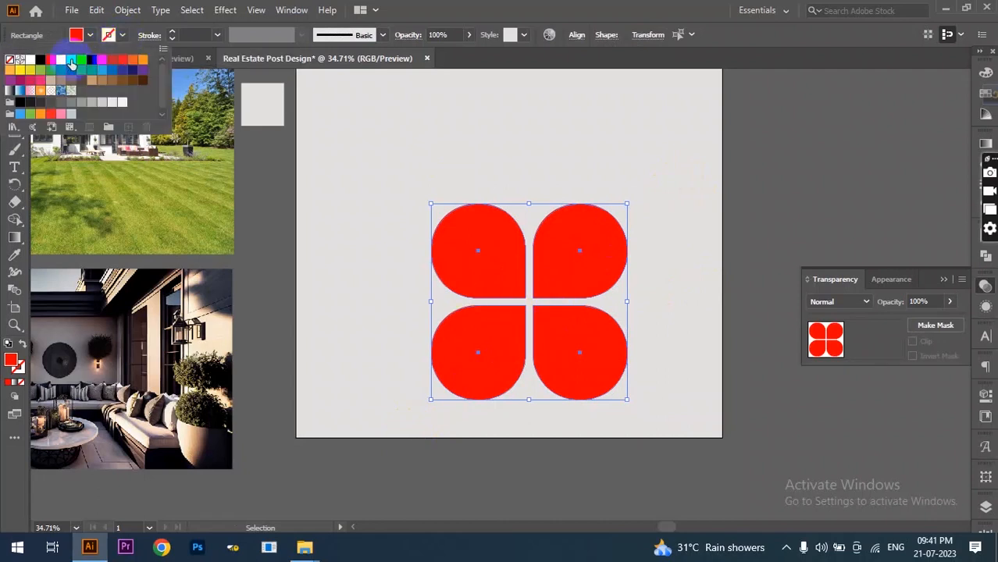
{"action": "left_click", "coordinate": [30, 64]}
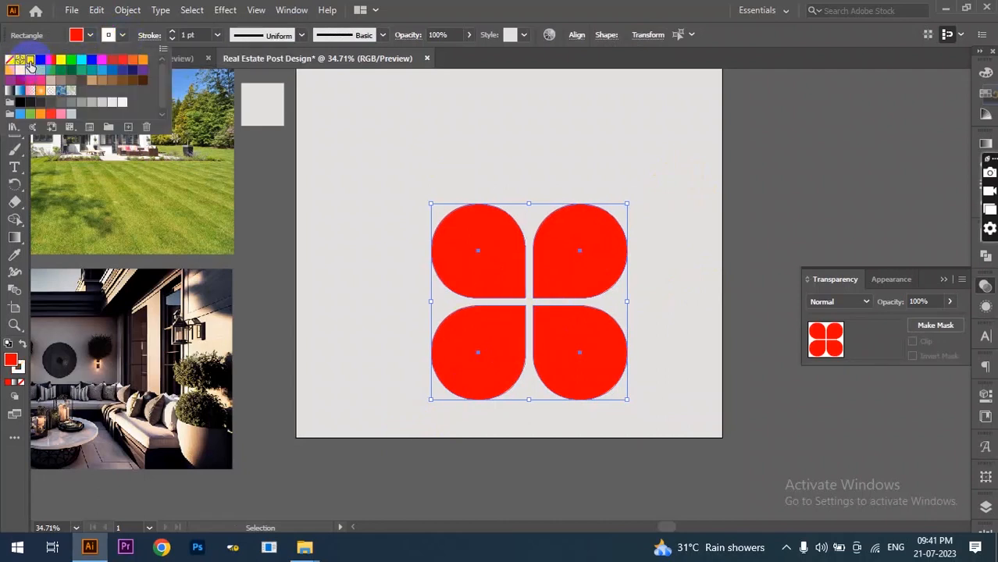
{"action": "left_click", "coordinate": [174, 36]}
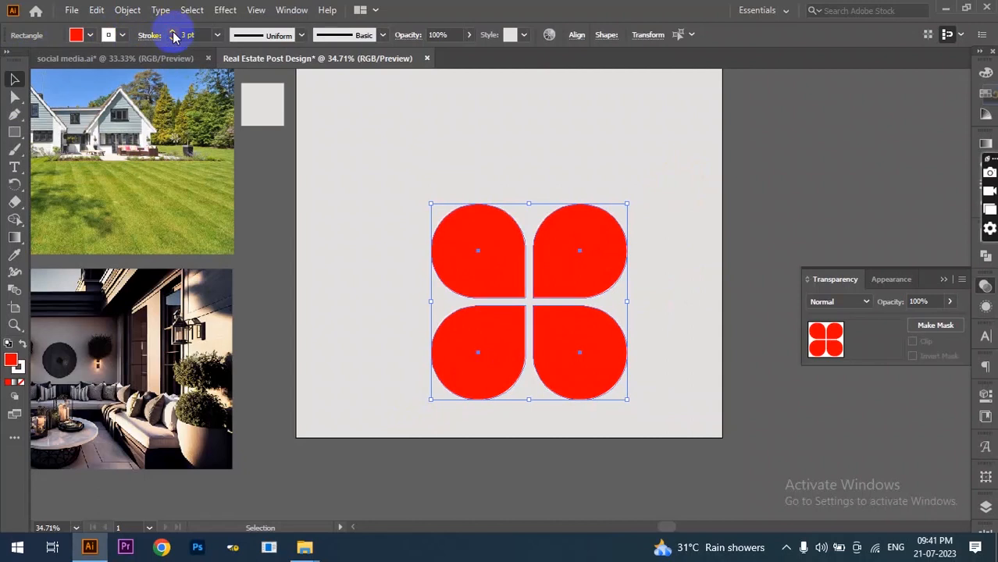
{"action": "left_click", "coordinate": [173, 35]}
{"action": "left_click", "coordinate": [173, 35]}
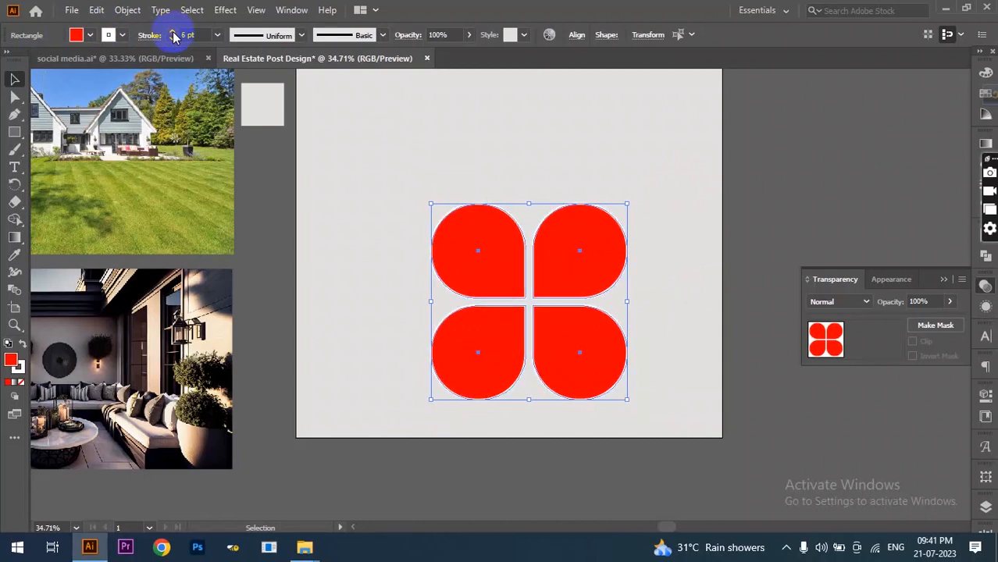
- Group the four petals, rotate the group 45° and centre it horizontally on the artboard
{"action": "left_click", "coordinate": [535, 268]}
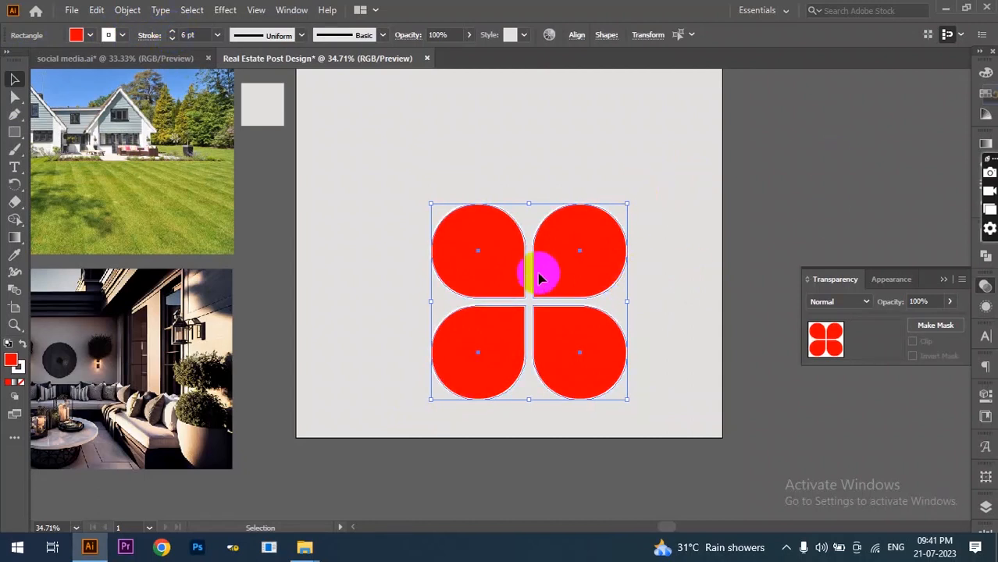
{"action": "key", "text": "a"}
{"action": "key", "text": "v"}
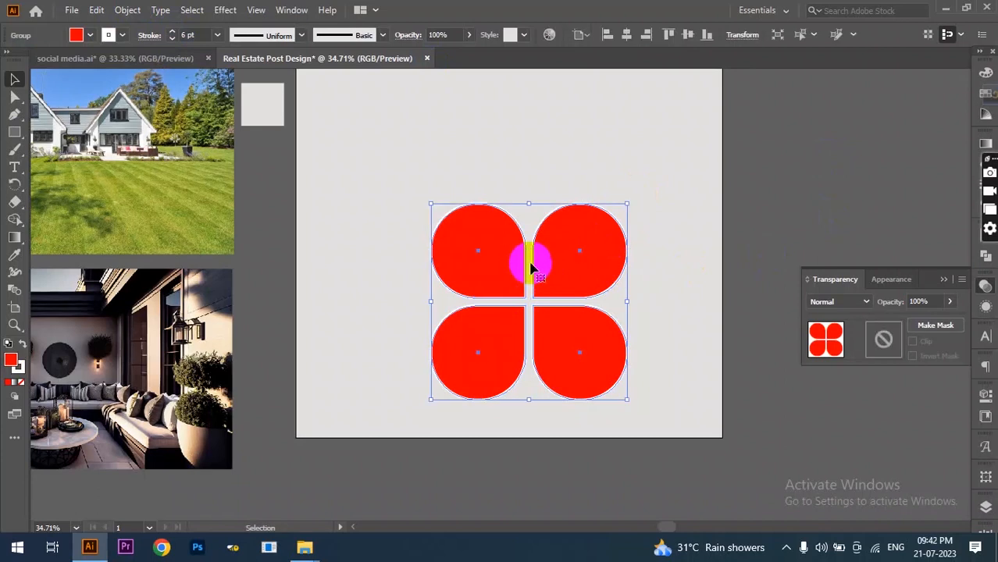
{"action": "left_click_drag", "start_coordinate": [634, 202], "coordinate": [539, 410]}
{"action": "left_click_drag", "start_coordinate": [536, 313], "coordinate": [511, 266]}
{"action": "left_click", "coordinate": [626, 35]}
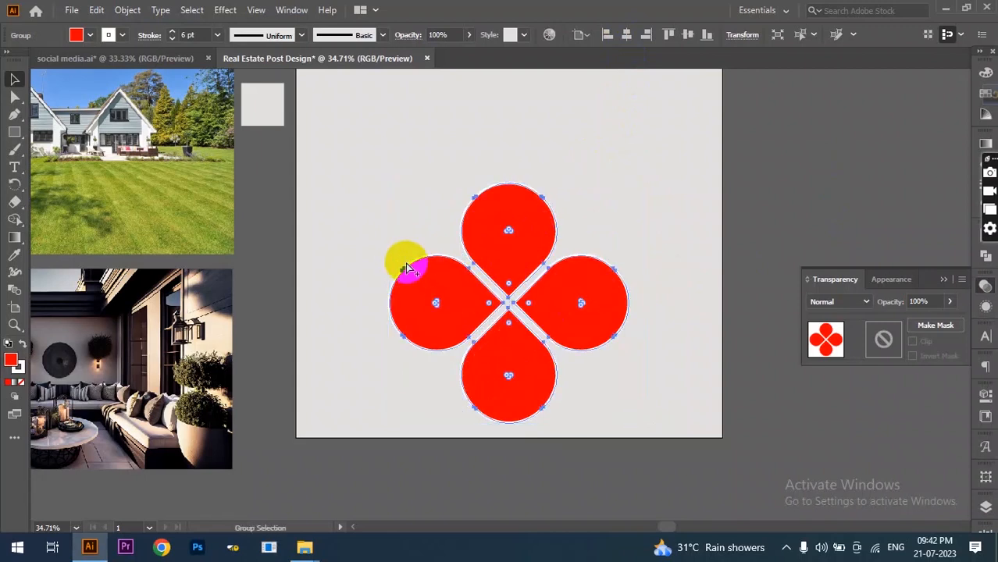
{"action": "scroll", "coordinate": [408, 268], "scroll_direction": "down", "scroll_amount": 1}
{"action": "scroll", "coordinate": [580, 267], "scroll_direction": "up", "scroll_amount": 2}
{"action": "scroll", "coordinate": [388, 247], "scroll_direction": "down", "scroll_amount": 1}
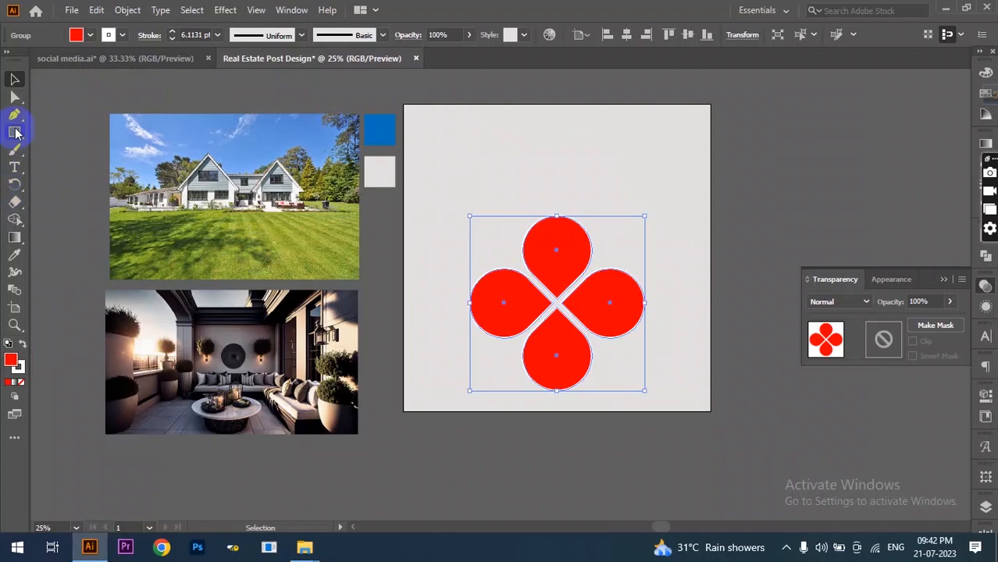
{"action": "left_click", "coordinate": [14, 132]}
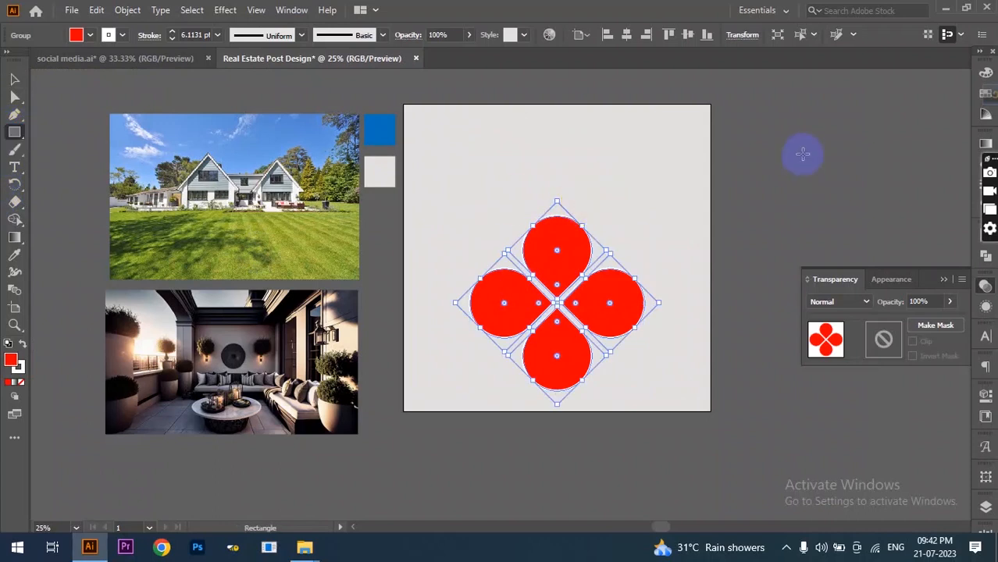
- Draw a tall rectangle at the upper right with no stroke and tilt it 45°
{"action": "mouse_move", "coordinate": [821, 103]}
{"action": "left_mouse_down"}
{"action": "mouse_move", "coordinate": [724, 305]}
{"action": "mouse_move", "coordinate": [663, 334]}
{"action": "left_mouse_up"}
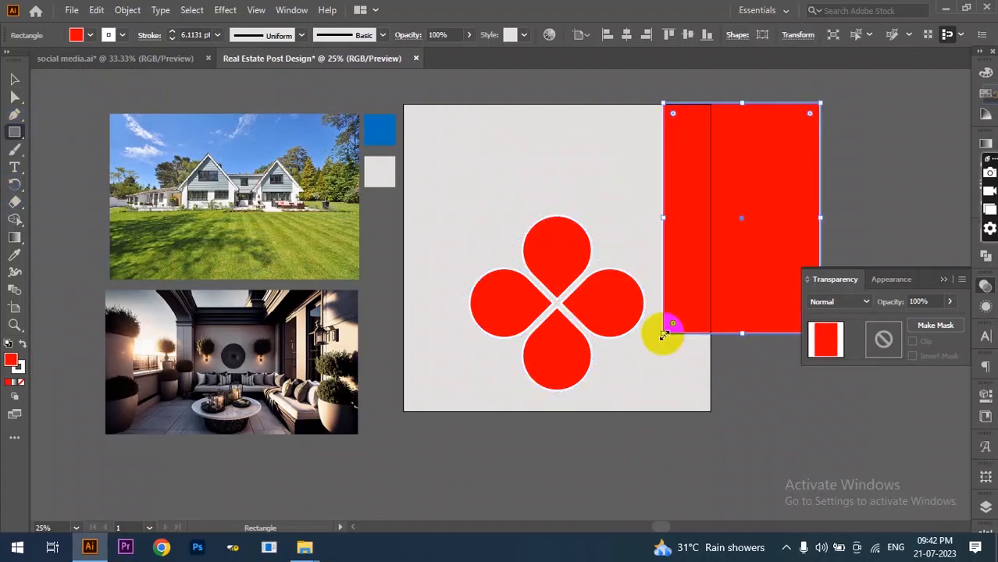
{"action": "left_click", "coordinate": [123, 37]}
{"action": "left_click", "coordinate": [30, 61]}
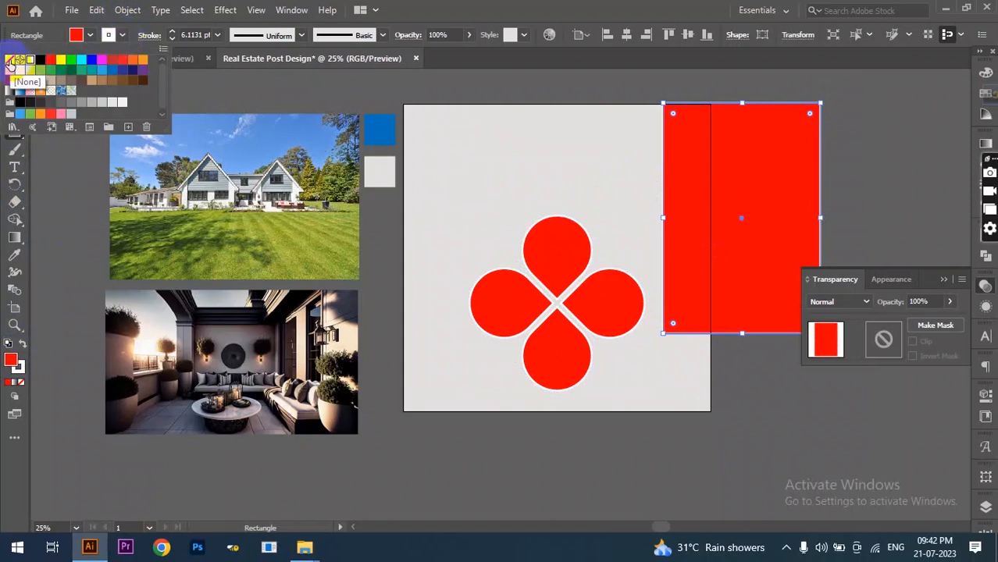
{"action": "left_click", "coordinate": [10, 61]}
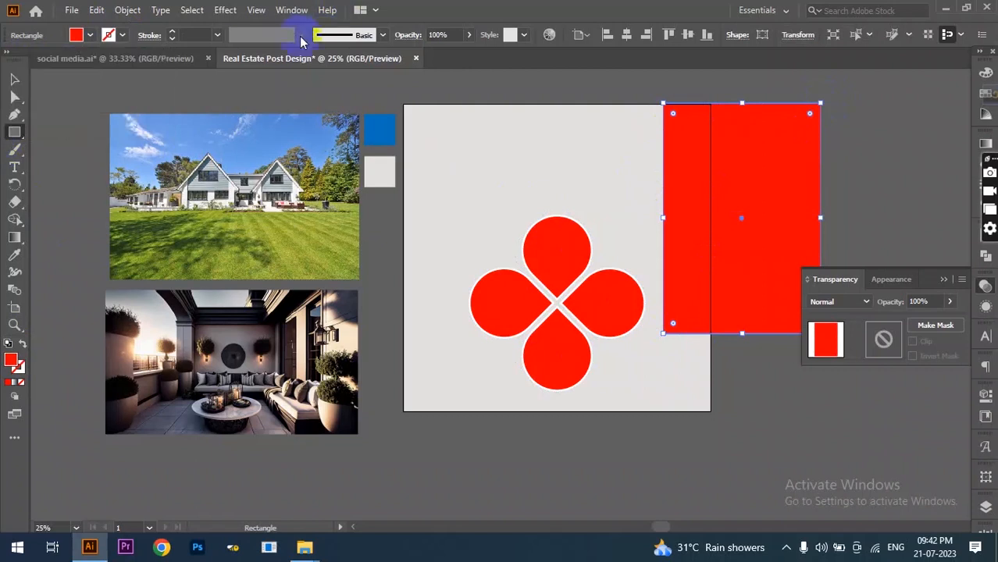
{"action": "key", "text": "ctrl+minus"}
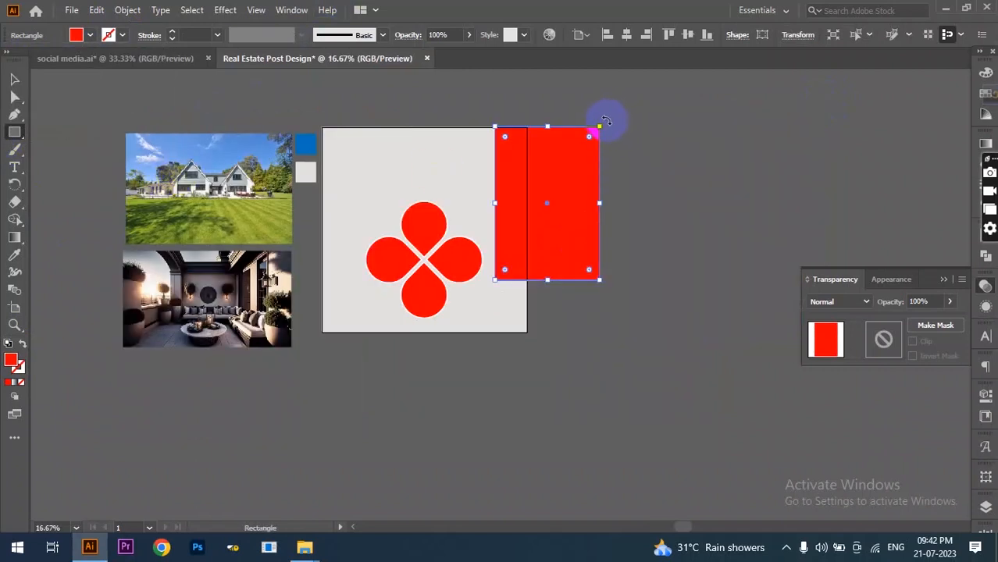
{"action": "left_click_drag", "start_coordinate": [605, 120], "coordinate": [648, 184]}
{"action": "scroll", "coordinate": [306, 259], "scroll_direction": "up", "scroll_amount": 1}
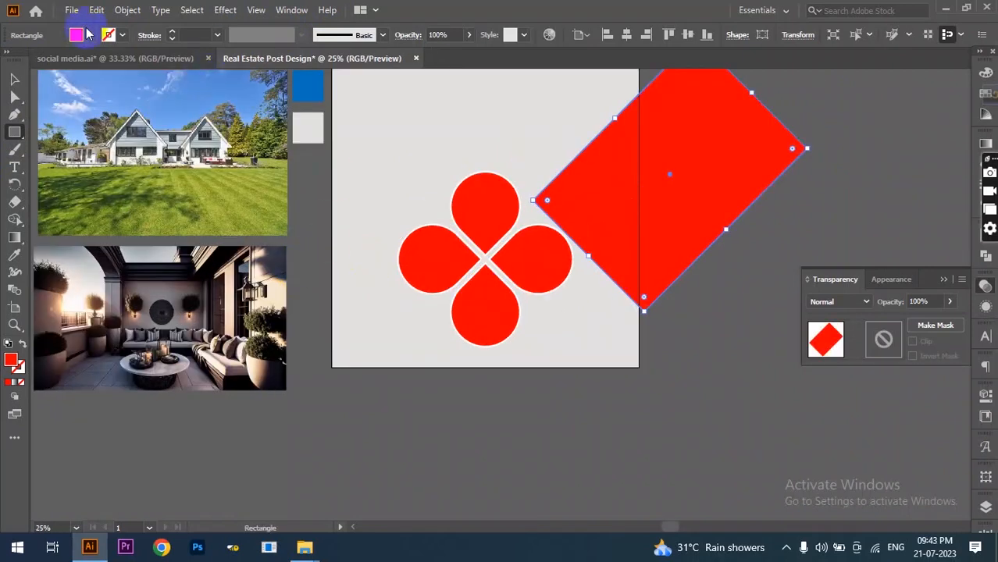
- Fill the tilted rectangle blue, then move it down-left and stretch it into a long band
{"action": "left_click", "coordinate": [78, 34]}
{"action": "left_click", "coordinate": [92, 69]}
{"action": "left_click", "coordinate": [550, 247]}
{"action": "key", "text": "v"}
{"action": "scroll", "coordinate": [709, 279], "scroll_direction": "down", "scroll_amount": 1}
{"action": "left_click_drag", "start_coordinate": [670, 243], "coordinate": [595, 254]}
{"action": "left_click_drag", "start_coordinate": [660, 165], "coordinate": [716, 115]}
{"action": "left_click", "coordinate": [535, 267]}
{"action": "right_click", "coordinate": [533, 269]}
- Bring the red flower to the front and widen the blue band on both long sides
{"action": "mouse_move", "coordinate": [570, 449]}
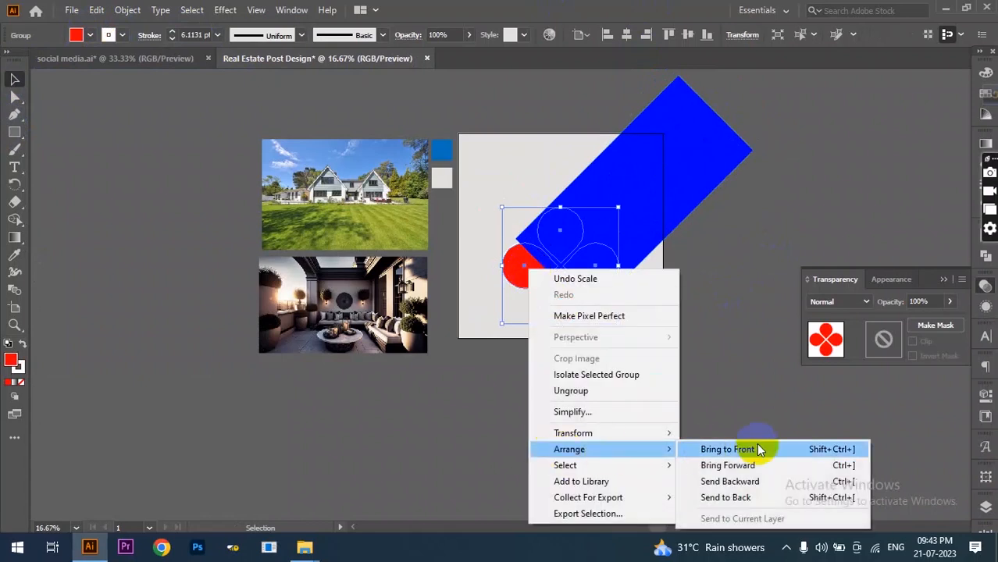
{"action": "left_click", "coordinate": [707, 451]}
{"action": "left_click", "coordinate": [672, 141]}
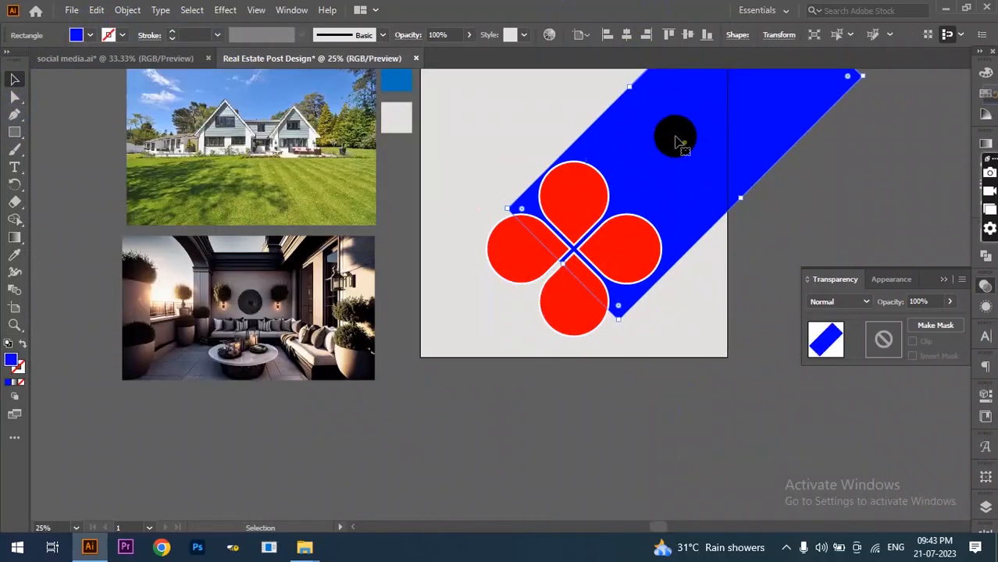
{"action": "scroll", "coordinate": [586, 211], "scroll_direction": "up", "scroll_amount": 1}
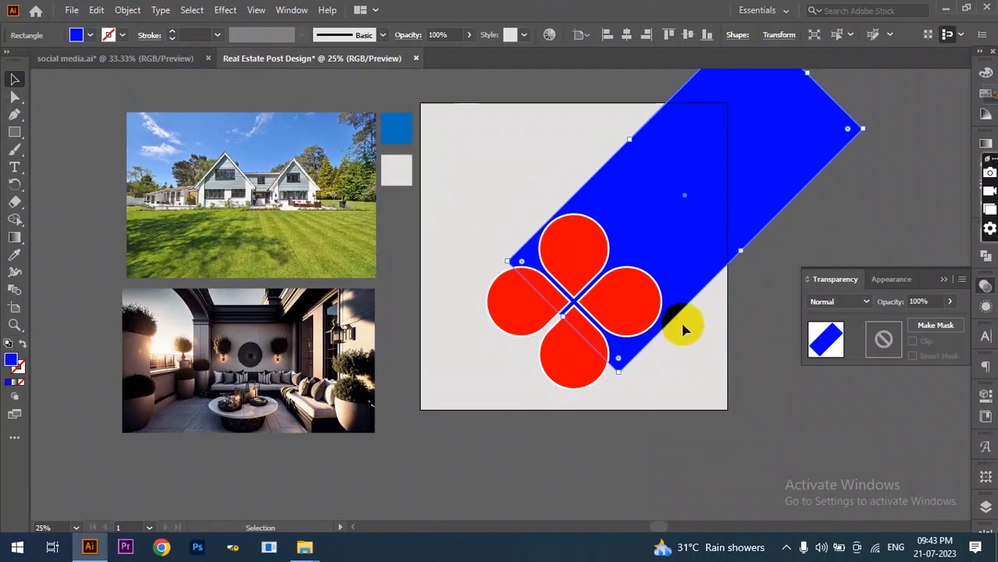
{"action": "left_click_drag", "start_coordinate": [630, 139], "coordinate": [622, 137]}
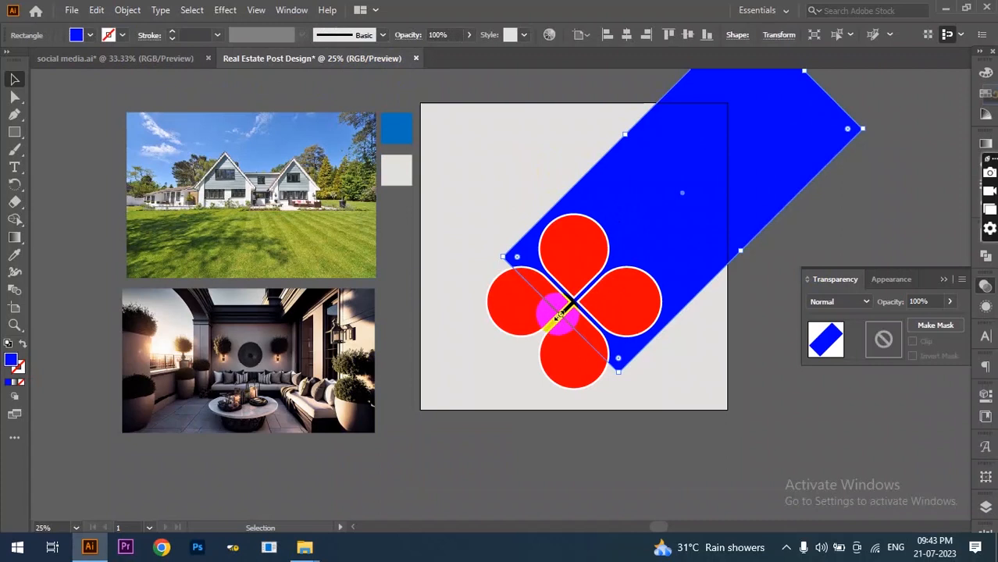
{"action": "left_click_drag", "start_coordinate": [559, 316], "coordinate": [545, 331]}
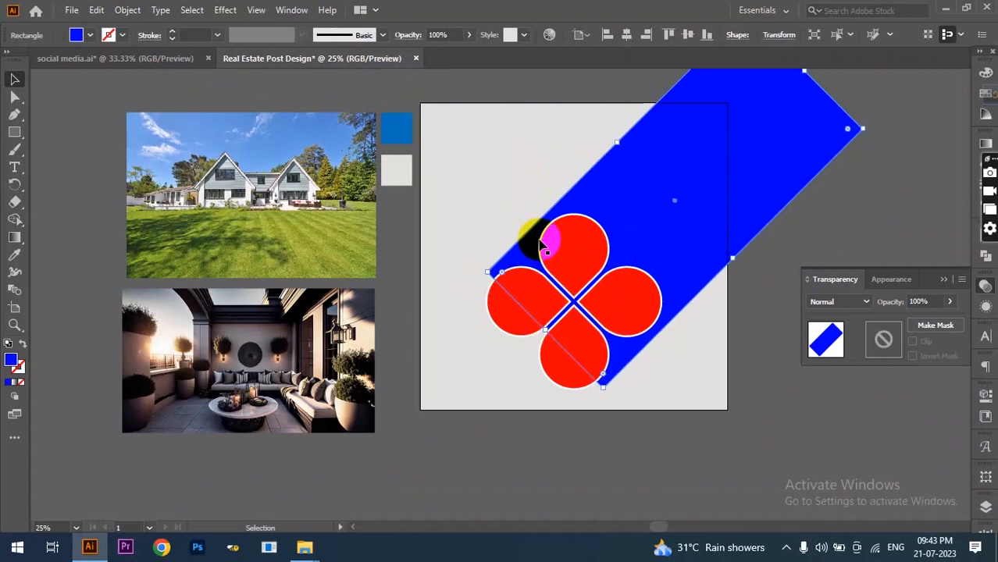
- Round the blue band's corners fully into a pill-shaped capsule
{"action": "scroll", "coordinate": [791, 229], "scroll_direction": "up", "scroll_amount": 1}
{"action": "left_click_drag", "start_coordinate": [850, 166], "coordinate": [748, 145]}
{"action": "left_click_drag", "start_coordinate": [808, 162], "coordinate": [619, 281]}
{"action": "left_click", "coordinate": [896, 143]}
{"action": "left_click", "coordinate": [748, 115]}
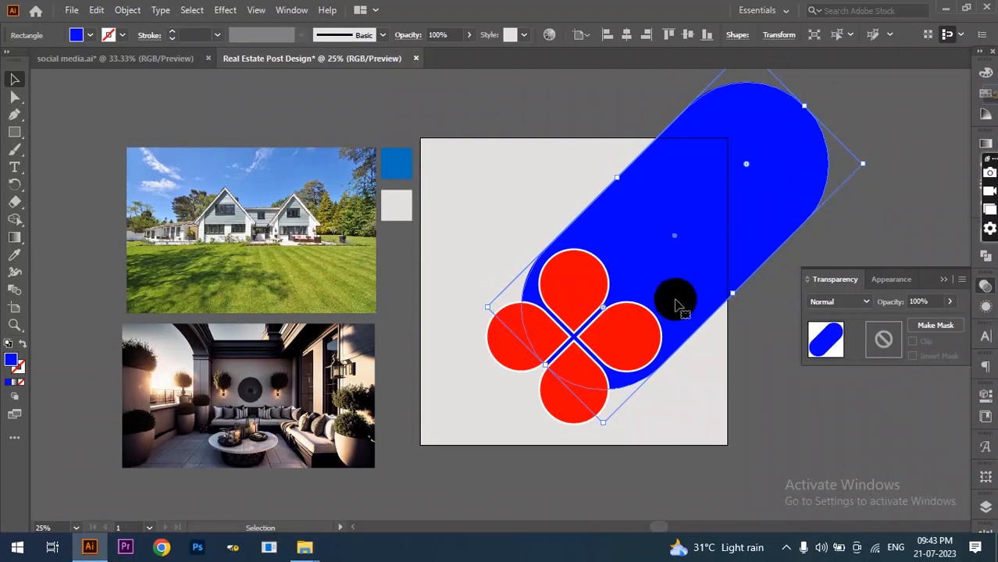
{"action": "left_click", "coordinate": [860, 233]}
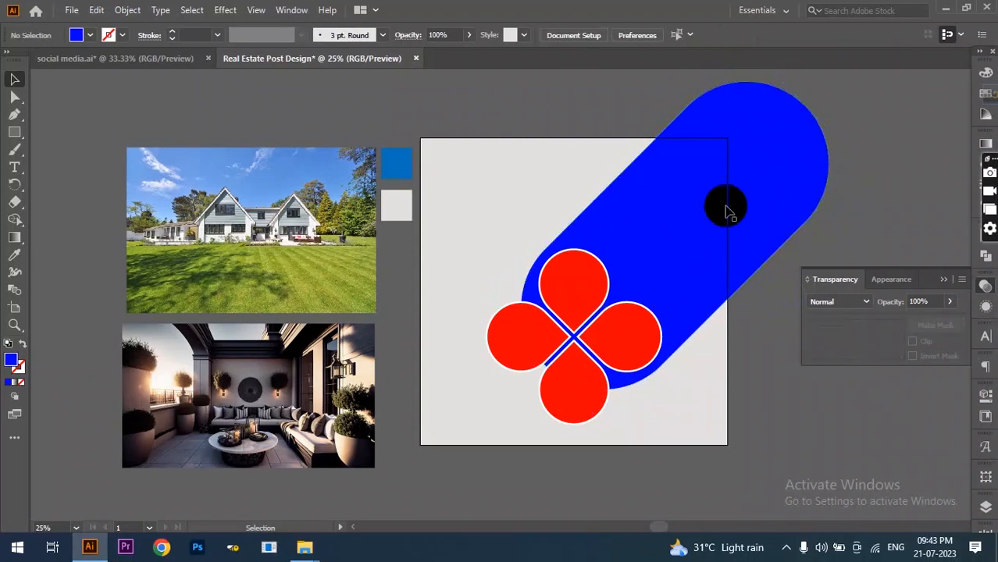
- Turn the red four-petal flower group into a single compound path
{"action": "scroll", "coordinate": [485, 289], "scroll_direction": "down", "scroll_amount": 2}
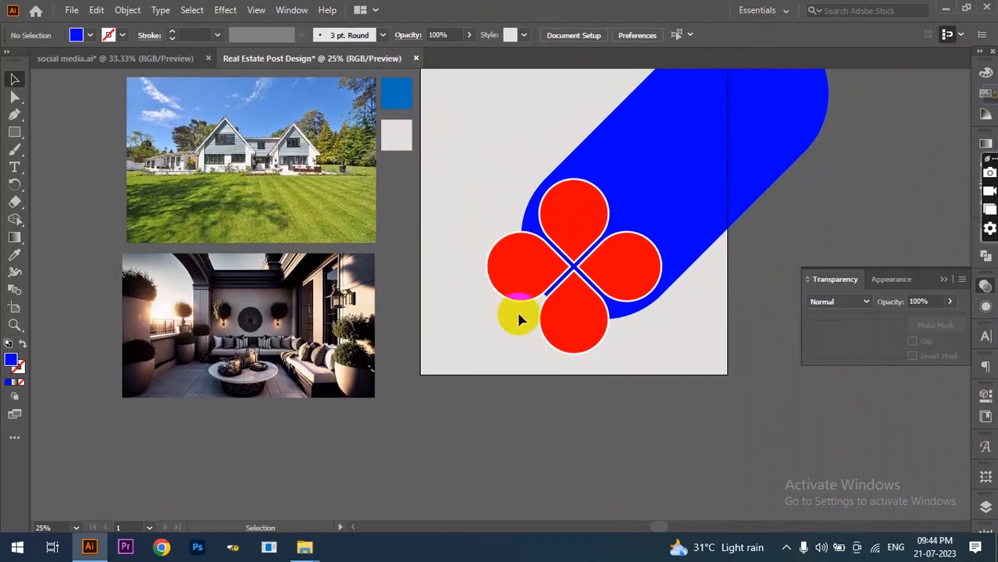
{"action": "scroll", "coordinate": [523, 314], "scroll_direction": "up", "scroll_amount": 1}
{"action": "left_click", "coordinate": [269, 382]}
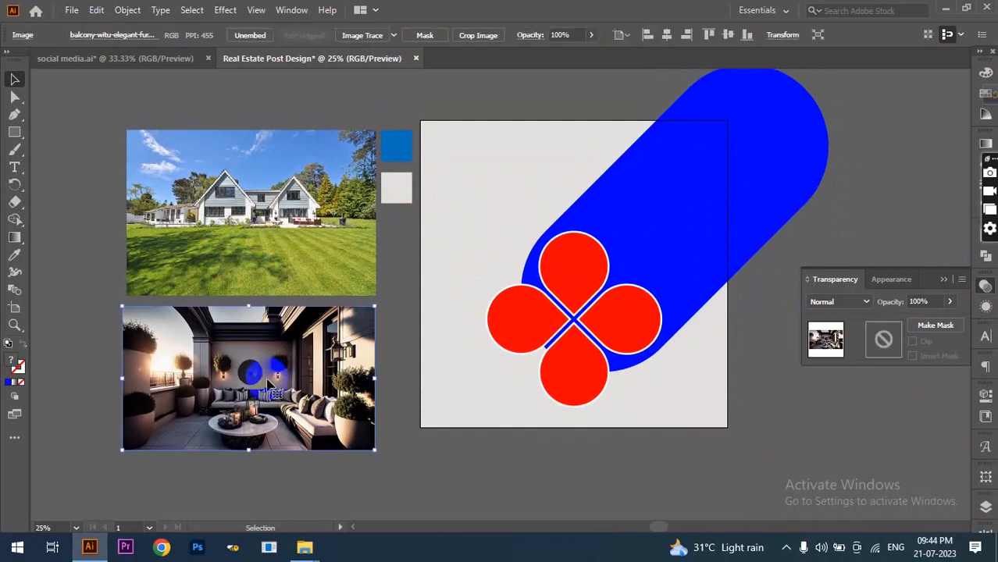
{"action": "left_click", "coordinate": [572, 277]}
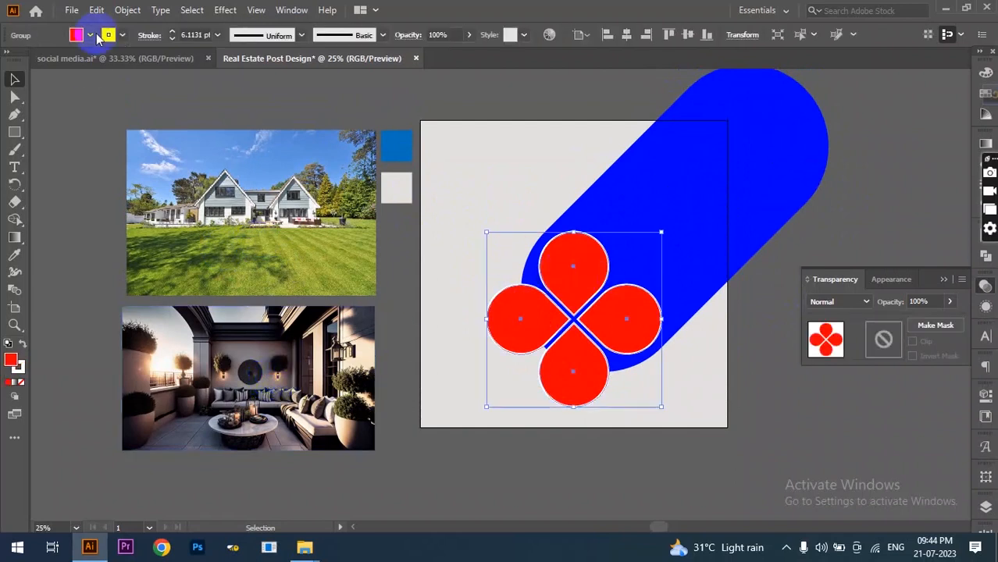
{"action": "left_click", "coordinate": [126, 11]}
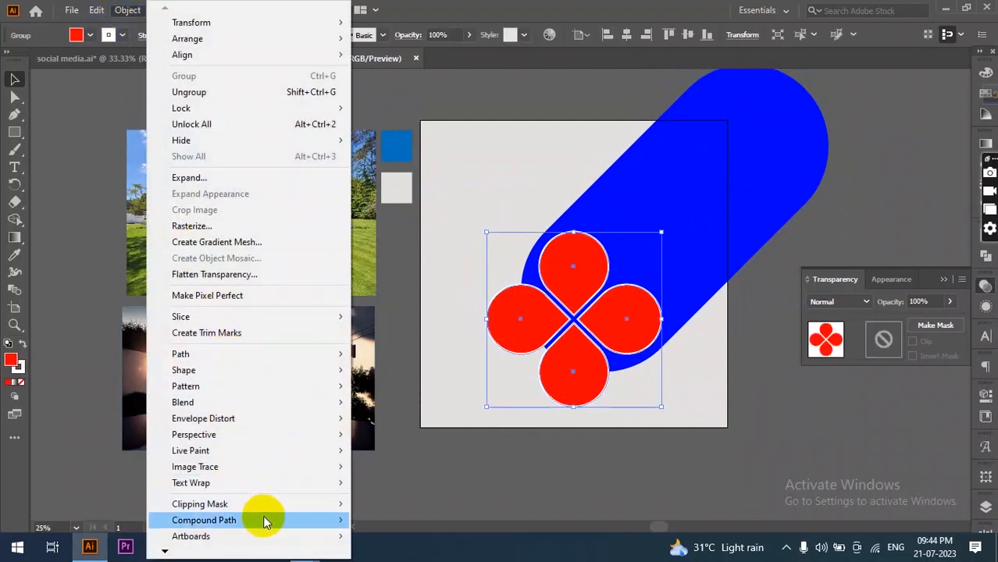
{"action": "mouse_move", "coordinate": [290, 522]}
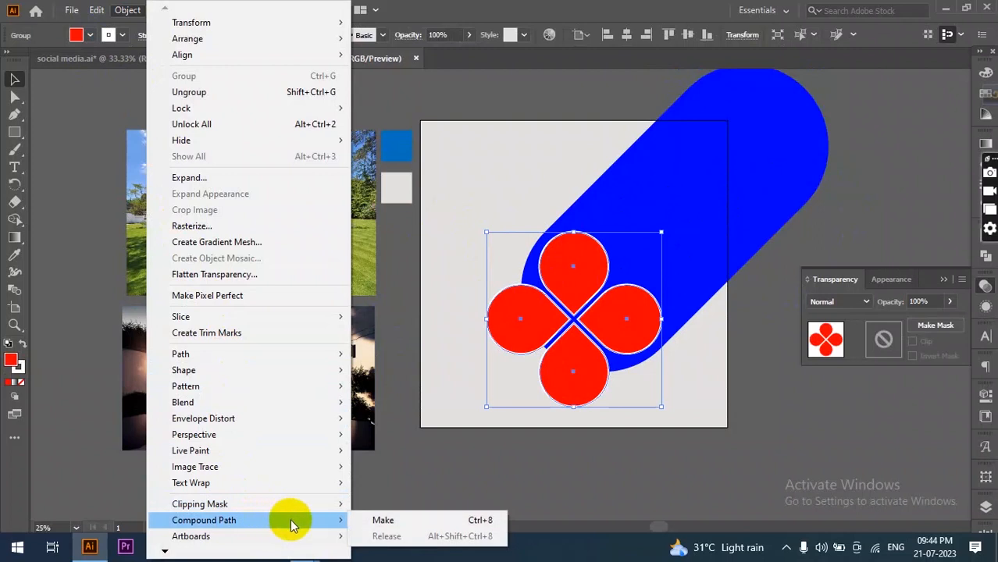
{"action": "left_click", "coordinate": [375, 521]}
- Move the interior patio photo over the flower and clip it inside with a clipping mask
{"action": "left_click", "coordinate": [226, 359]}
{"action": "left_click_drag", "start_coordinate": [251, 363], "coordinate": [568, 331]}
{"action": "left_click", "coordinate": [584, 264], "text": "shift"}
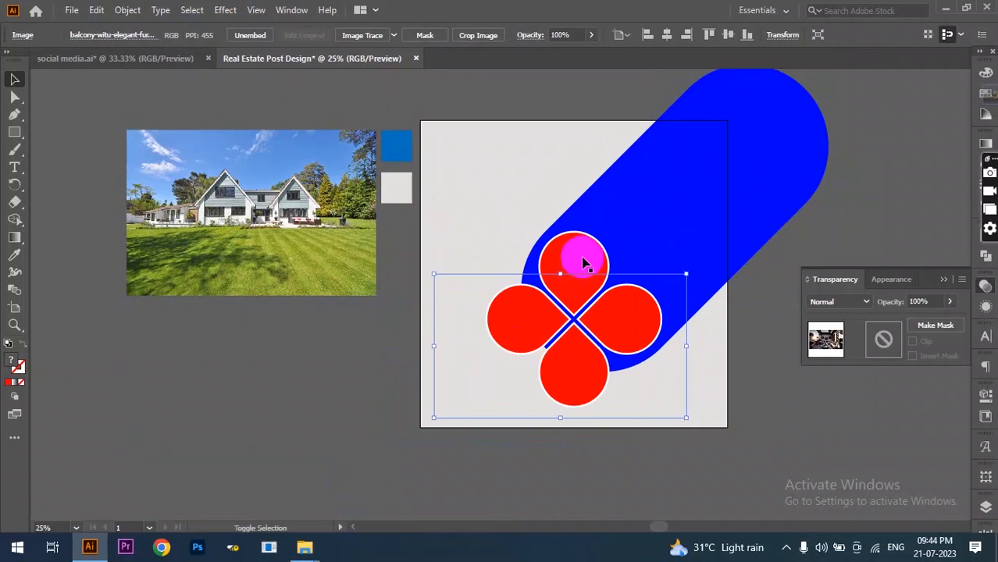
{"action": "left_click", "coordinate": [584, 264], "text": "shift"}
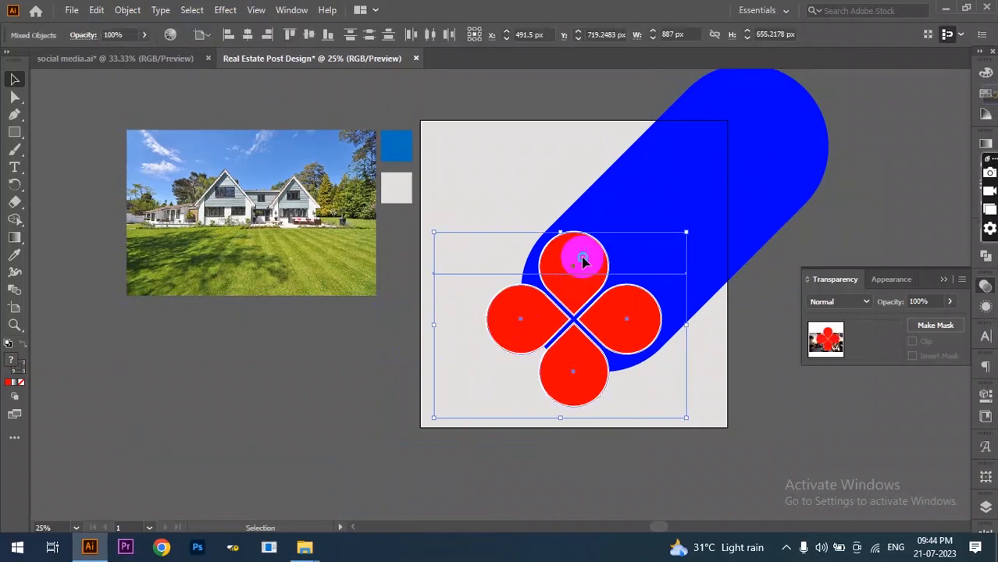
{"action": "right_click", "coordinate": [585, 264]}
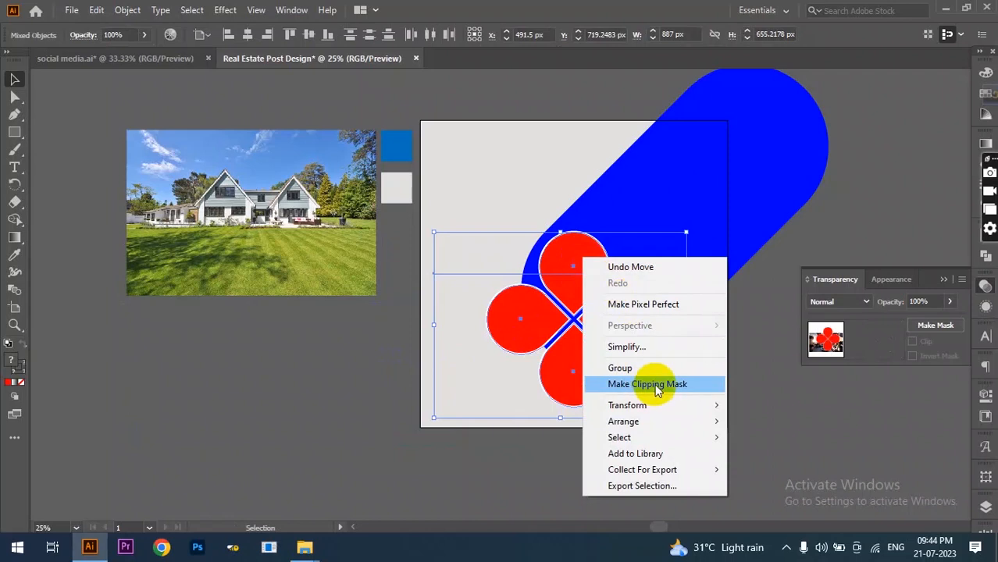
{"action": "left_click", "coordinate": [658, 384]}
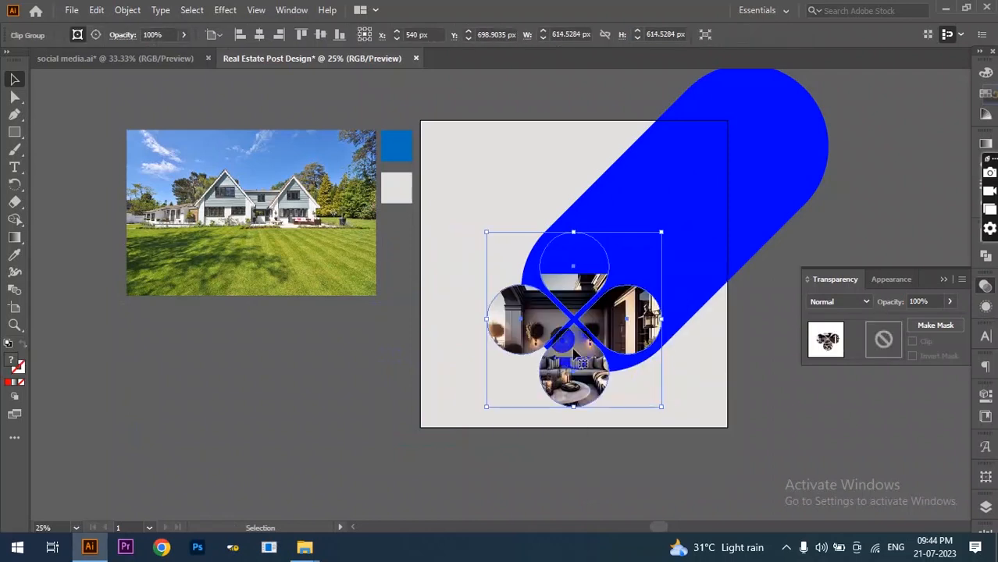
{"action": "scroll", "coordinate": [588, 361], "scroll_direction": "up", "scroll_amount": 3}
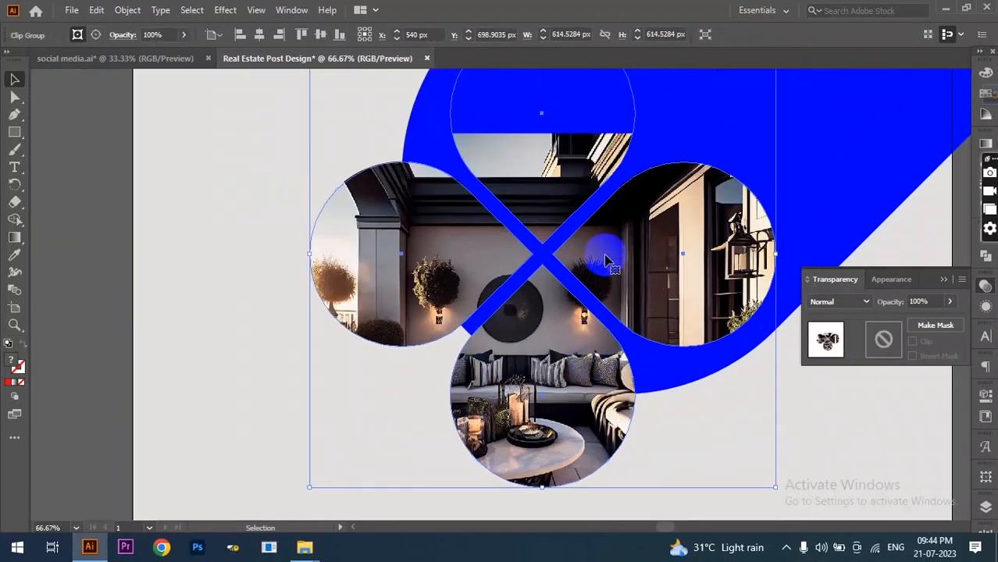
- Inside the clip group, enlarge and reposition the balcony photo so it fills all four petals
{"action": "double_click", "coordinate": [603, 261]}
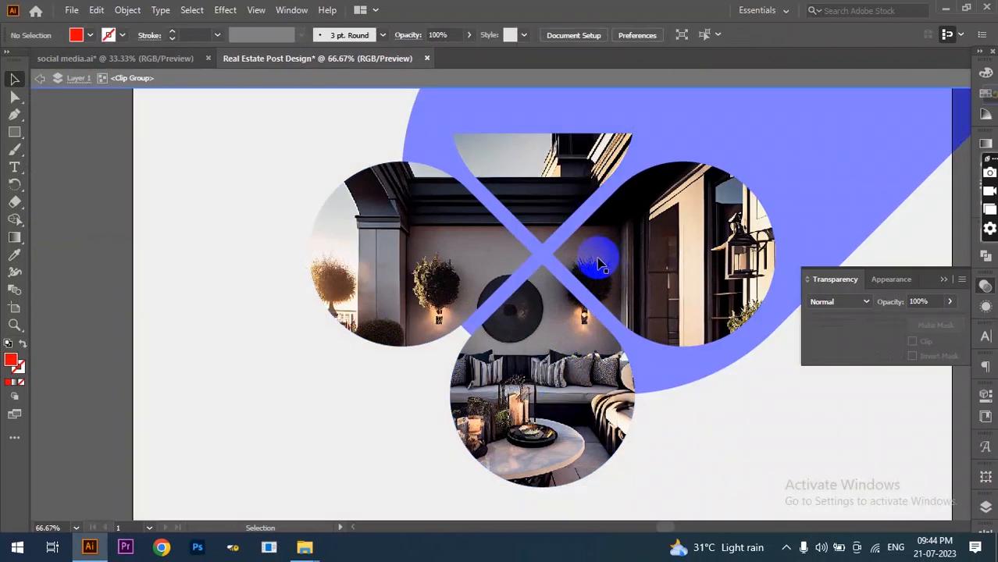
{"action": "left_click", "coordinate": [600, 265]}
{"action": "mouse_move", "coordinate": [600, 268]}
{"action": "left_mouse_down"}
{"action": "mouse_move", "coordinate": [628, 217]}
{"action": "mouse_move", "coordinate": [604, 264]}
{"action": "left_mouse_up"}
{"action": "key", "text": "ctrl+minus"}
{"action": "left_click_drag", "start_coordinate": [545, 379], "coordinate": [544, 398]}
{"action": "scroll", "coordinate": [617, 380], "scroll_direction": "up", "scroll_amount": 4}
{"action": "left_click_drag", "start_coordinate": [545, 227], "coordinate": [545, 170]}
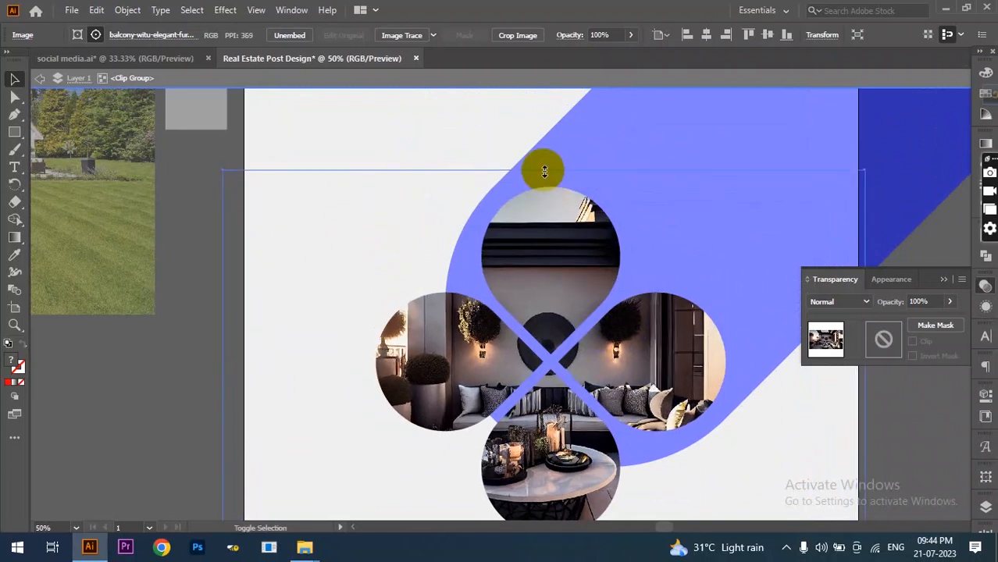
{"action": "key", "text": "ctrl+z"}
{"action": "key", "text": "ctrl+z"}
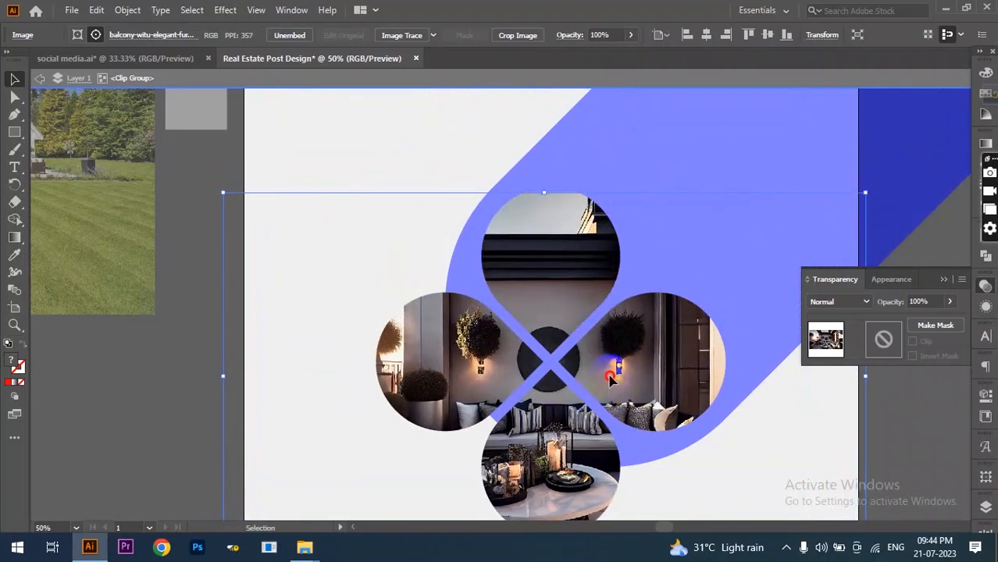
{"action": "left_click_drag", "start_coordinate": [545, 192], "coordinate": [547, 166]}
{"action": "key", "text": "ctrl+z"}
{"action": "key", "text": "ctrl+z"}
{"action": "left_click_drag", "start_coordinate": [607, 383], "coordinate": [623, 363]}
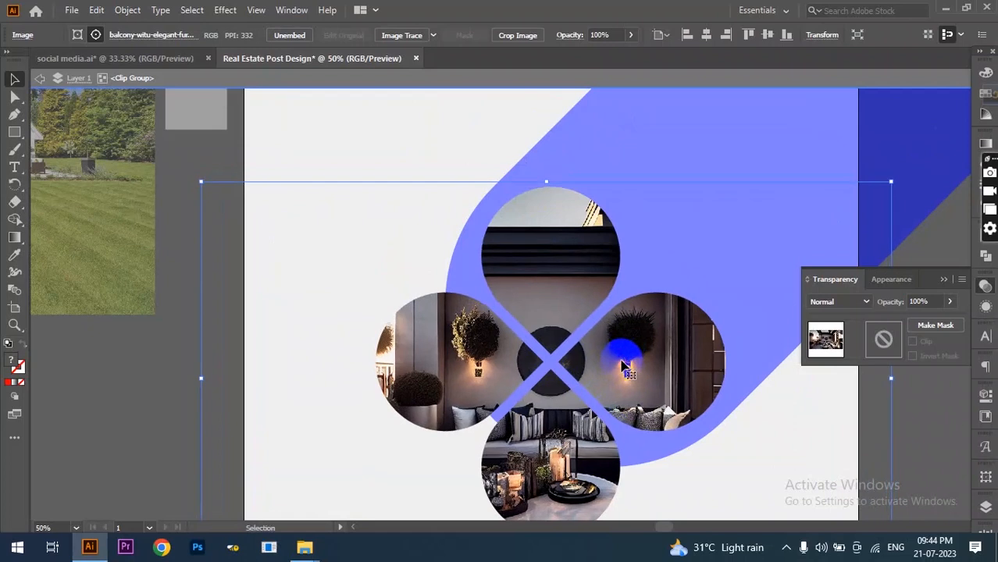
{"action": "scroll", "coordinate": [498, 332], "scroll_direction": "down", "scroll_amount": 1}
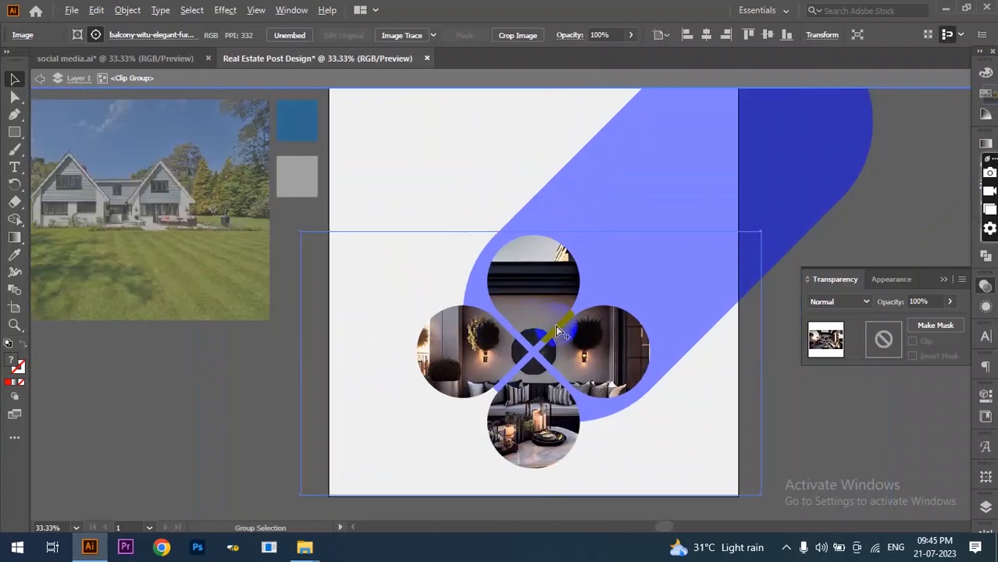
- Outline the flower's photo-filled petals with a white 5 pt stroke
{"action": "scroll", "coordinate": [557, 330], "scroll_direction": "up", "scroll_amount": 1}
{"action": "left_click", "coordinate": [556, 332]}
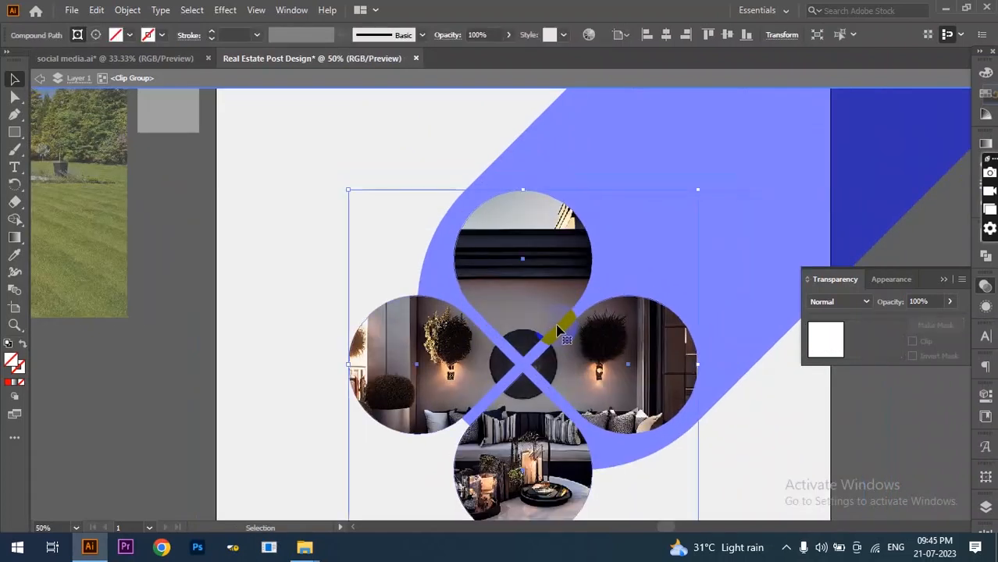
{"action": "left_click", "coordinate": [162, 34]}
{"action": "left_click", "coordinate": [28, 61]}
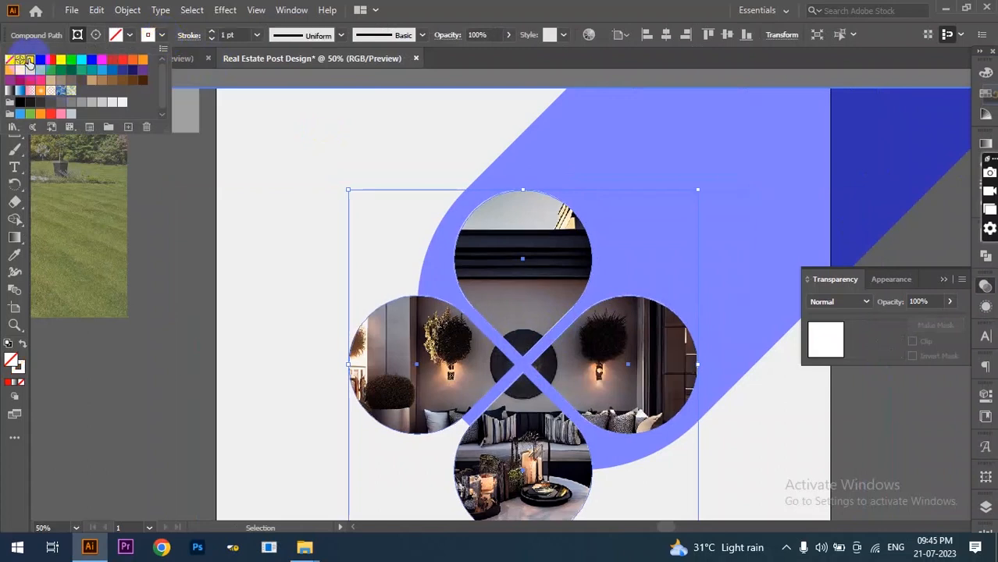
{"action": "left_click", "coordinate": [212, 32]}
{"action": "left_click", "coordinate": [212, 32]}
{"action": "left_click", "coordinate": [212, 32]}
{"action": "left_click", "coordinate": [212, 32]}
{"action": "left_click", "coordinate": [212, 32]}
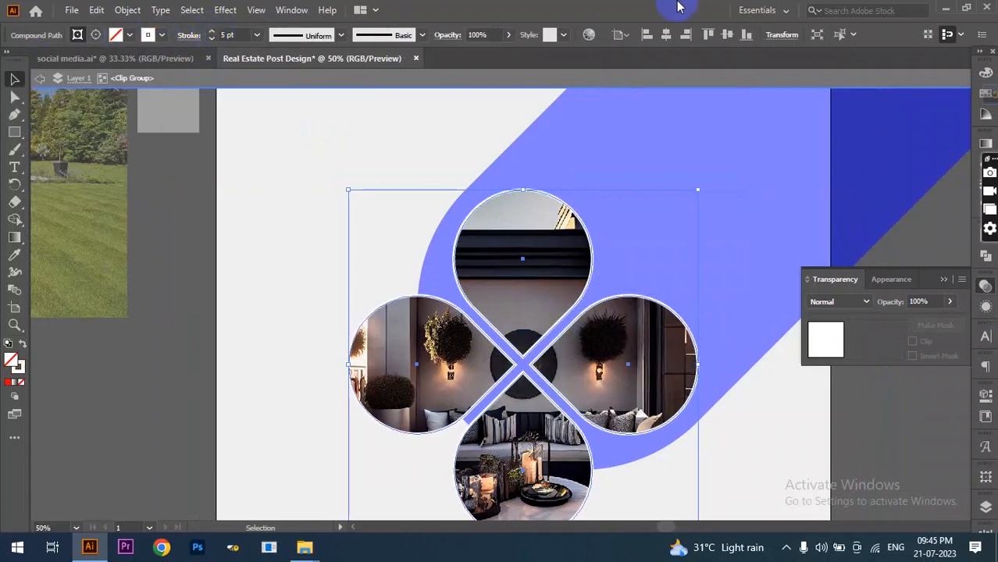
- Exit the clip group's isolation mode
{"action": "scroll", "coordinate": [566, 183], "scroll_direction": "down", "scroll_amount": 1}
{"action": "left_click", "coordinate": [40, 80]}
{"action": "left_click", "coordinate": [40, 79]}
- Move the house photo onto the artboard under the blue rounded shape
{"action": "scroll", "coordinate": [423, 350], "scroll_direction": "down", "scroll_amount": 1}
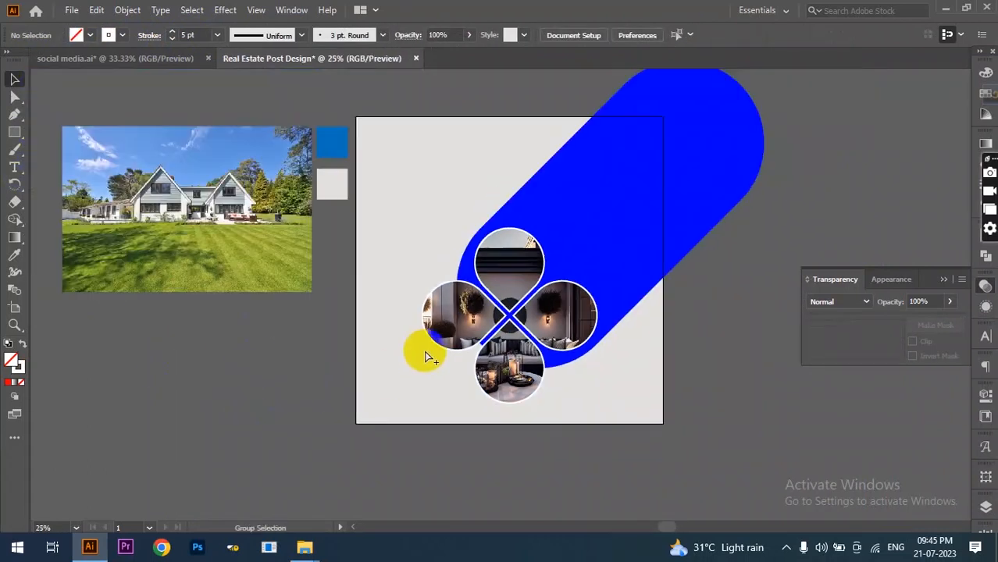
{"action": "left_click", "coordinate": [157, 205]}
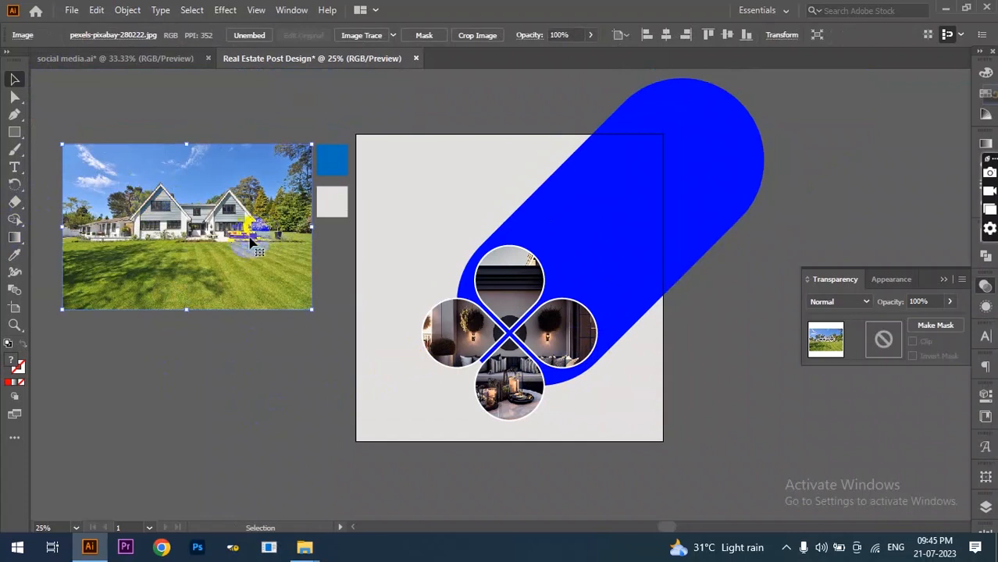
{"action": "left_click_drag", "start_coordinate": [173, 249], "coordinate": [613, 238]}
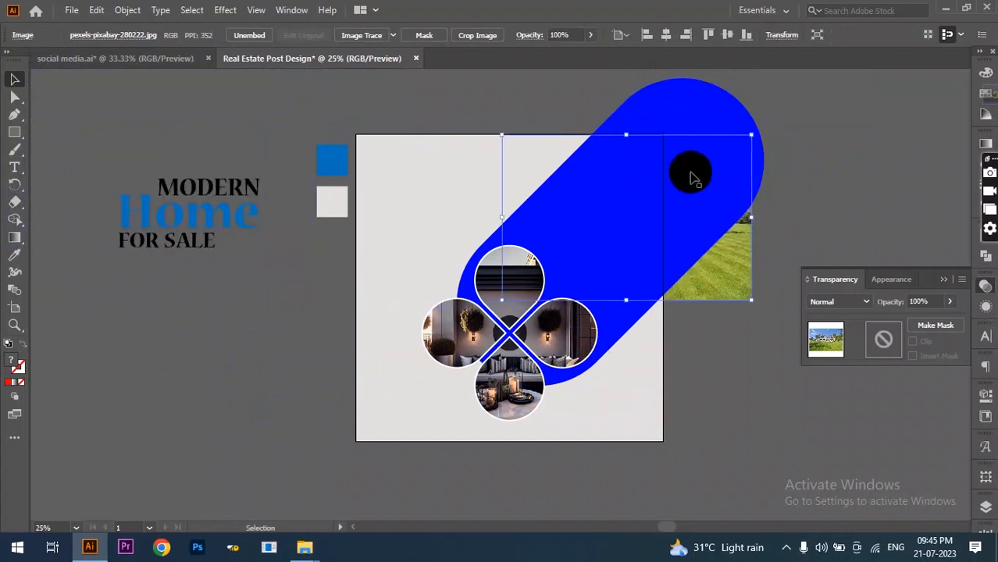
- Paste a copy of the blue shape in front and select it with the house photo
{"action": "left_click", "coordinate": [701, 117]}
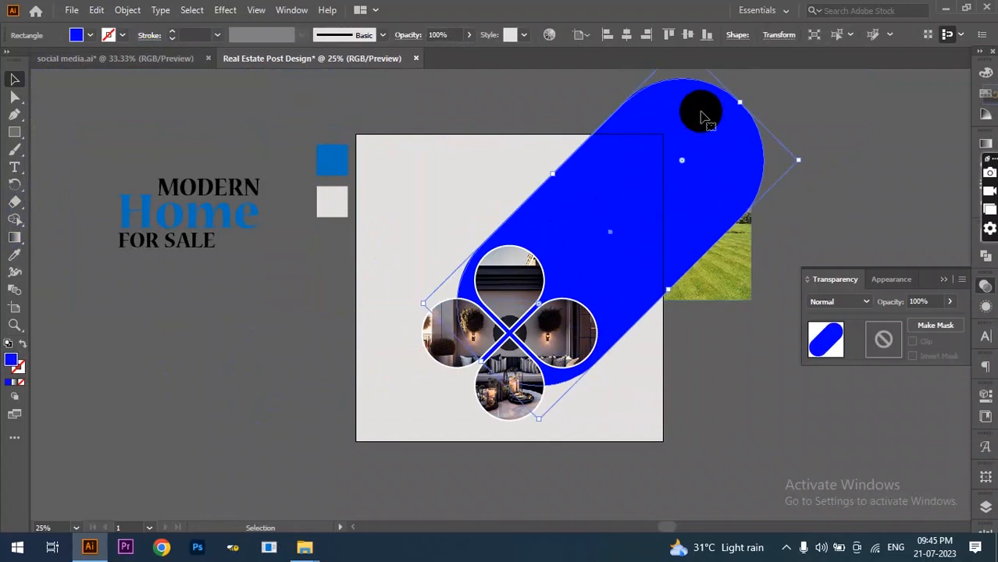
{"action": "left_click", "coordinate": [97, 10]}
{"action": "left_click", "coordinate": [125, 82]}
{"action": "left_click", "coordinate": [97, 10]}
{"action": "left_click", "coordinate": [141, 117]}
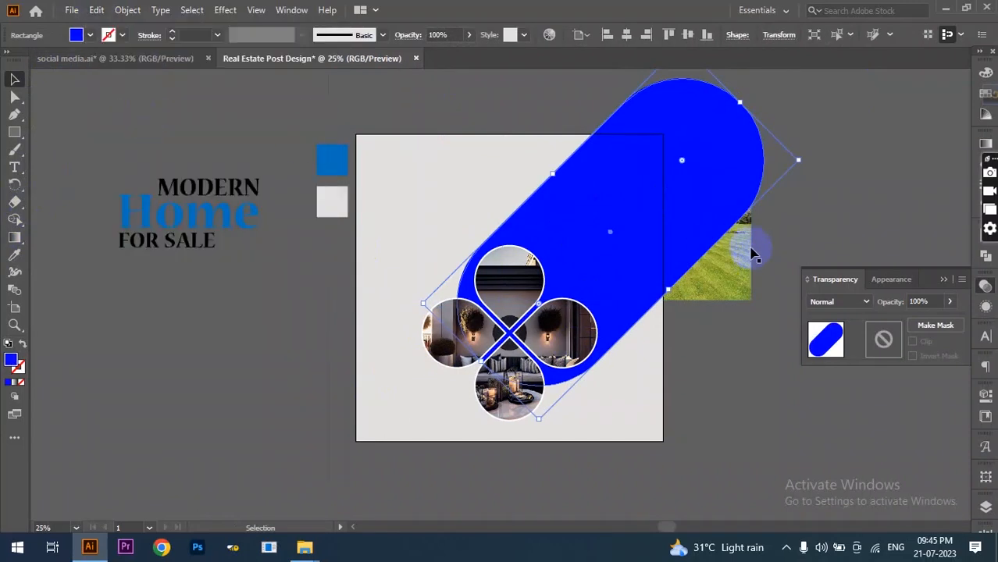
{"action": "left_click", "coordinate": [797, 221]}
{"action": "left_click", "coordinate": [711, 228]}
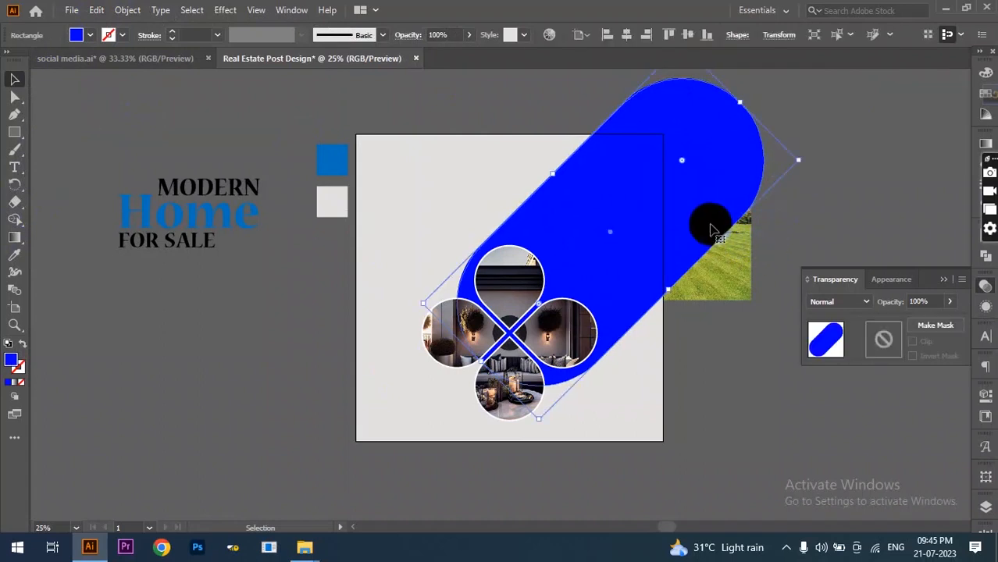
{"action": "left_click", "coordinate": [743, 279], "text": "shift"}
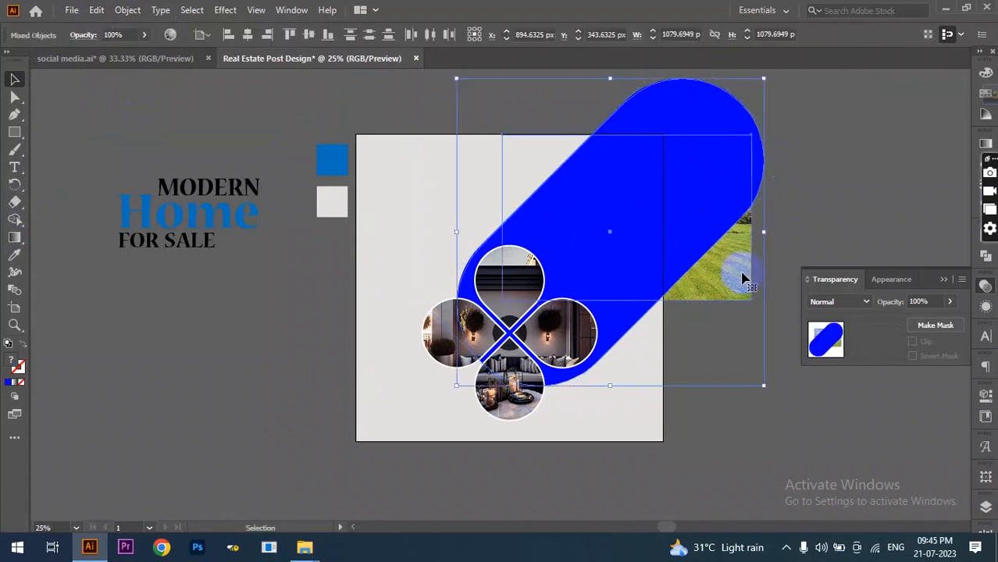
- Make a clipping mask of the house photo inside the blue pill shape
{"action": "right_click", "coordinate": [744, 279]}
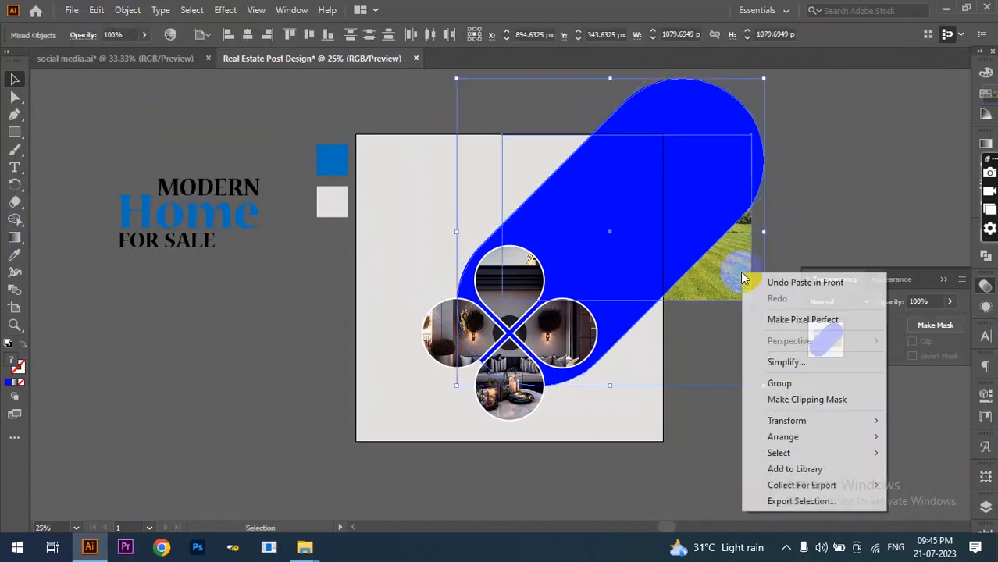
{"action": "left_click", "coordinate": [779, 402]}
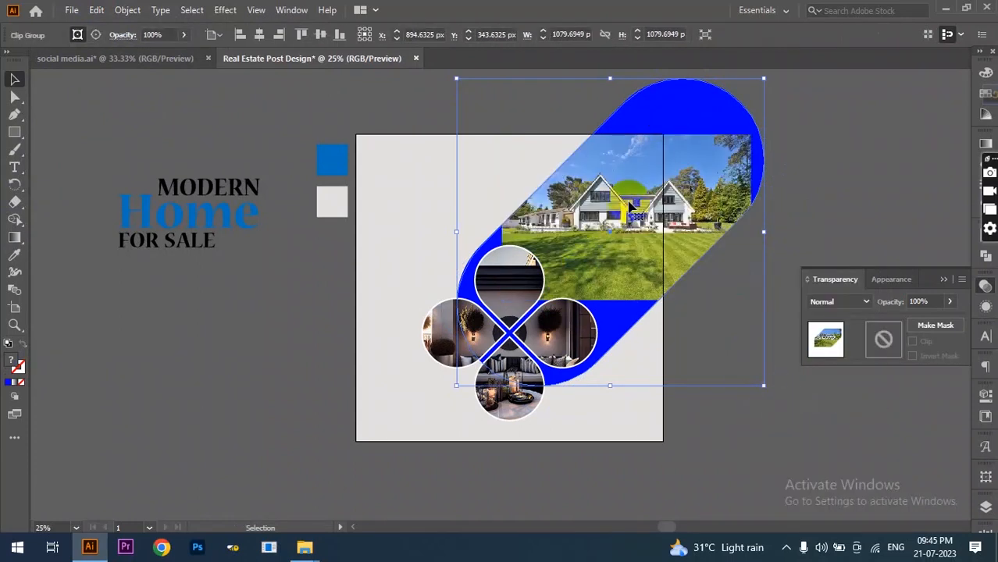
{"action": "double_click", "coordinate": [610, 247]}
- Enlarge and reposition the house photo so the house and lawn fill the pill, then exit isolation
{"action": "left_click", "coordinate": [610, 247]}
{"action": "left_click_drag", "start_coordinate": [502, 300], "coordinate": [421, 353]}
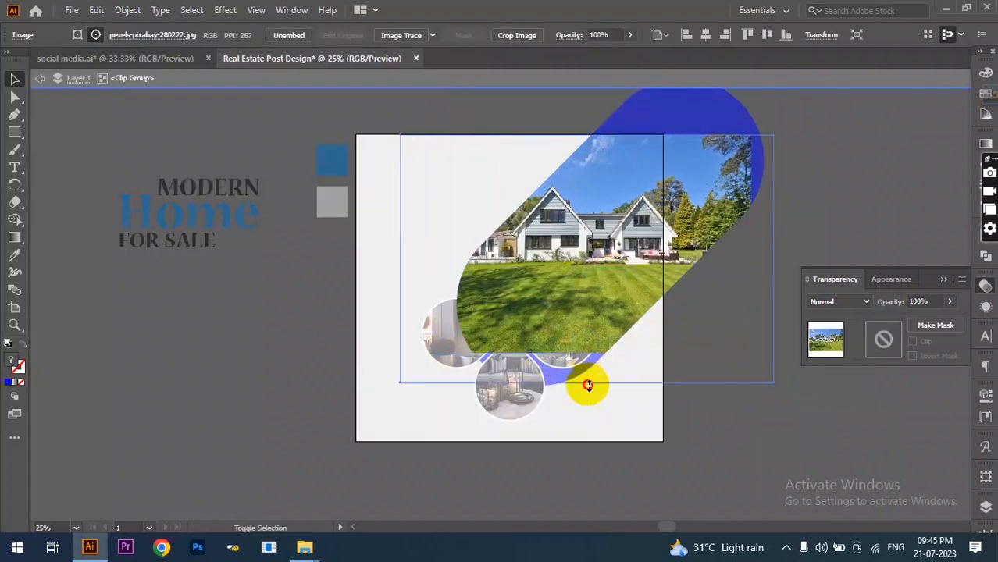
{"action": "left_click_drag", "start_coordinate": [587, 354], "coordinate": [587, 387]}
{"action": "left_click_drag", "start_coordinate": [778, 137], "coordinate": [784, 134]}
{"action": "left_click_drag", "start_coordinate": [711, 235], "coordinate": [721, 230]}
{"action": "left_click_drag", "start_coordinate": [598, 383], "coordinate": [599, 394]}
{"action": "left_click_drag", "start_coordinate": [629, 283], "coordinate": [638, 272]}
{"action": "left_click_drag", "start_coordinate": [609, 386], "coordinate": [609, 395]}
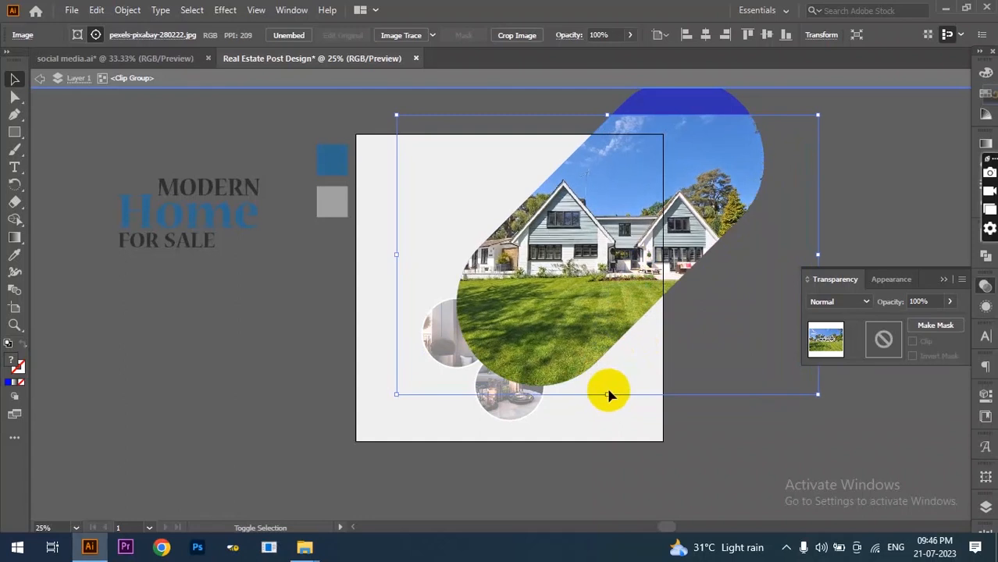
{"action": "left_click", "coordinate": [39, 78]}
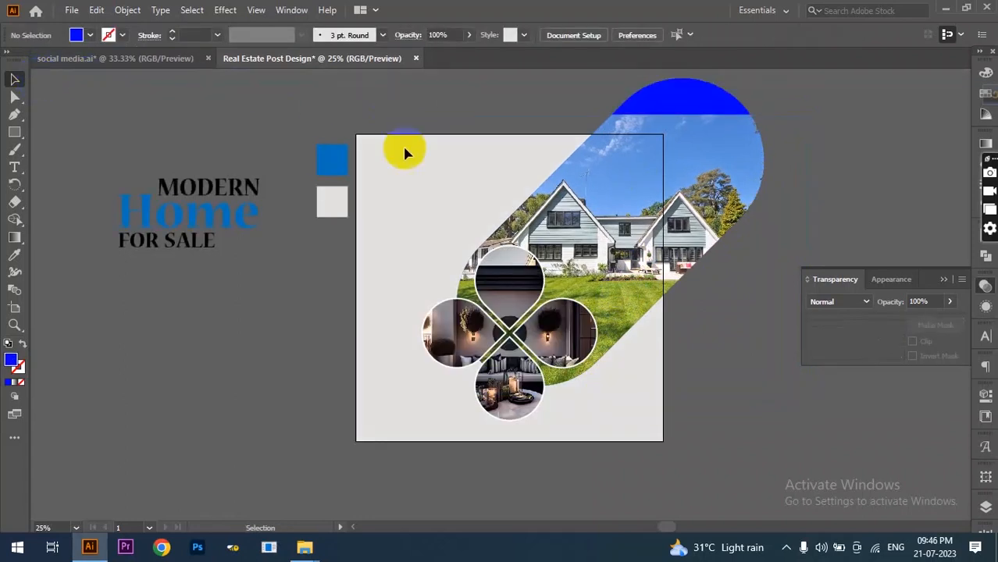
- Bring the blue pill shape forward and set its blend mode to Color
{"action": "left_click", "coordinate": [674, 105]}
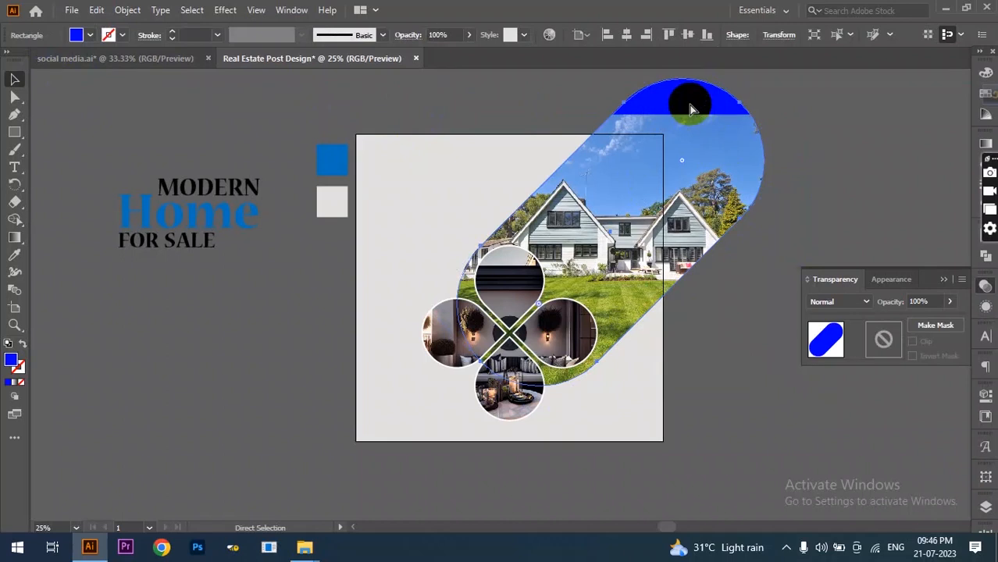
{"action": "key", "text": "ctrl+bracketright"}
{"action": "key", "text": "v"}
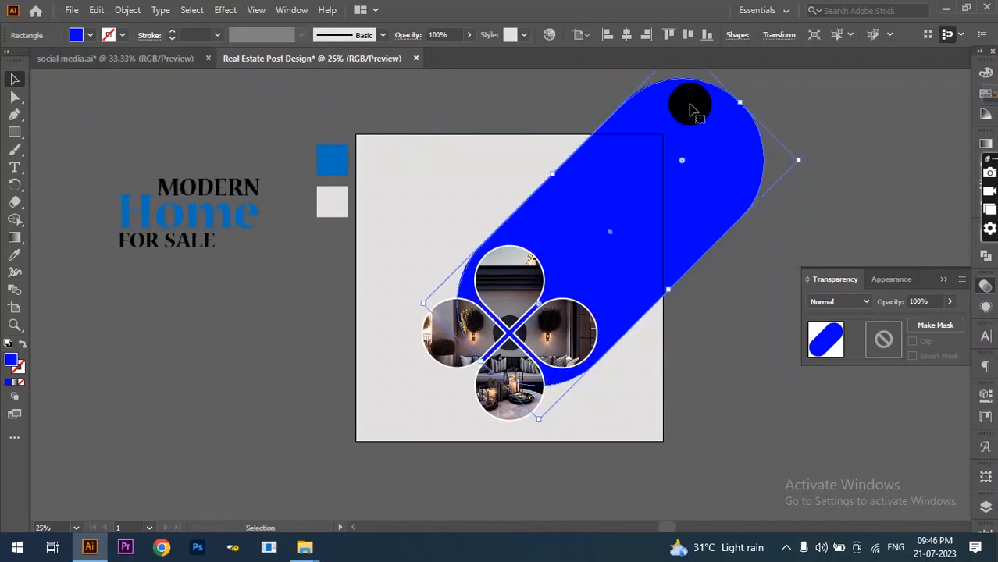
{"action": "left_click", "coordinate": [829, 305]}
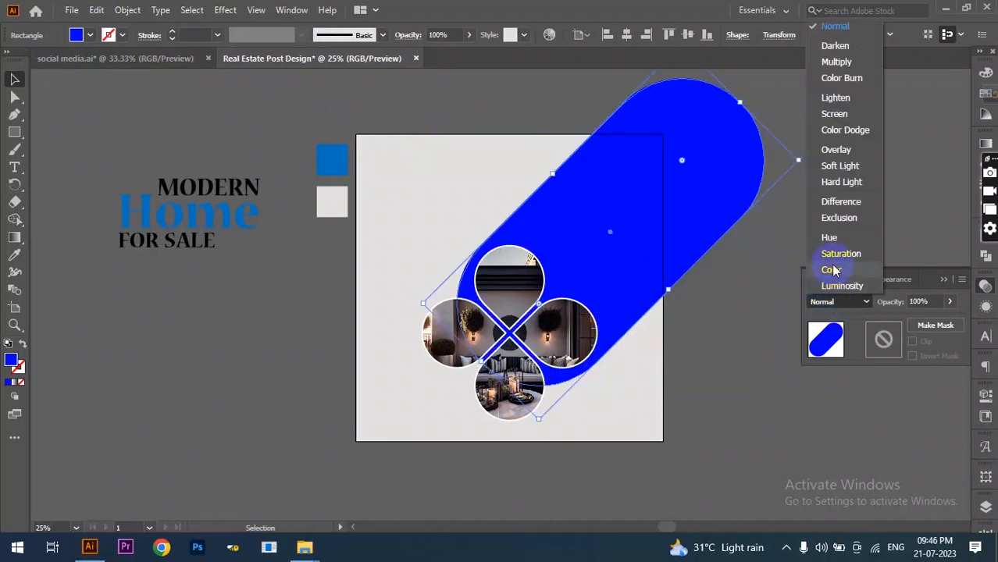
{"action": "left_click", "coordinate": [832, 270]}
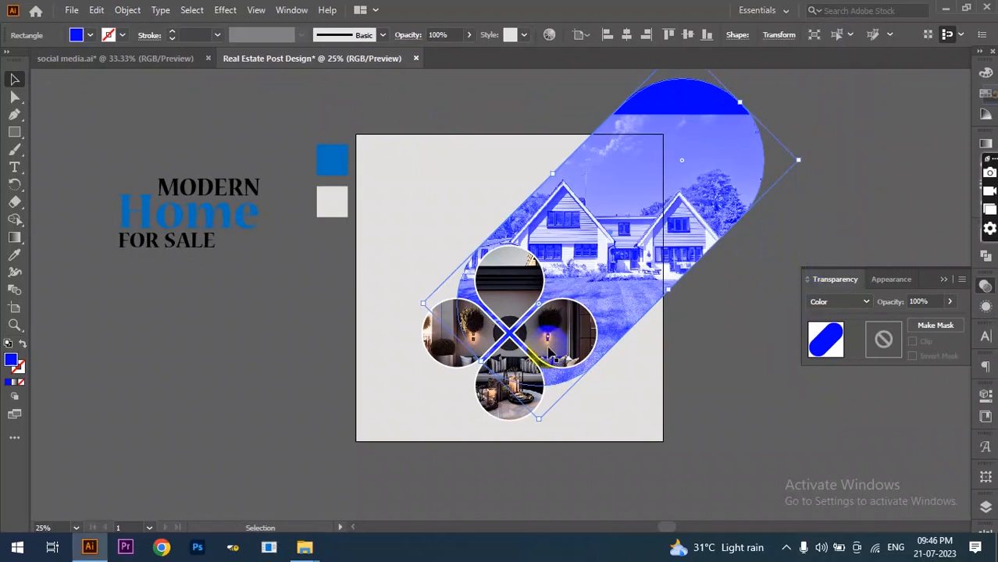
- Move the MODERN Home FOR SALE title to the artboard's top-left and bring it to front
{"action": "scroll", "coordinate": [549, 354], "scroll_direction": "down", "scroll_amount": 1}
{"action": "left_click_drag", "start_coordinate": [135, 126], "coordinate": [216, 235]}
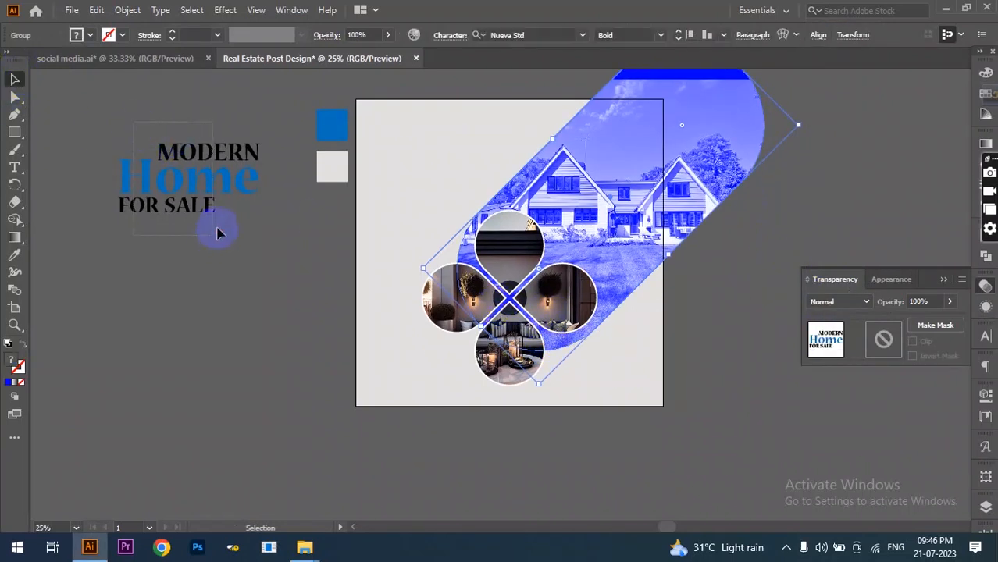
{"action": "left_click_drag", "start_coordinate": [216, 185], "coordinate": [469, 148]}
{"action": "right_click", "coordinate": [469, 147]}
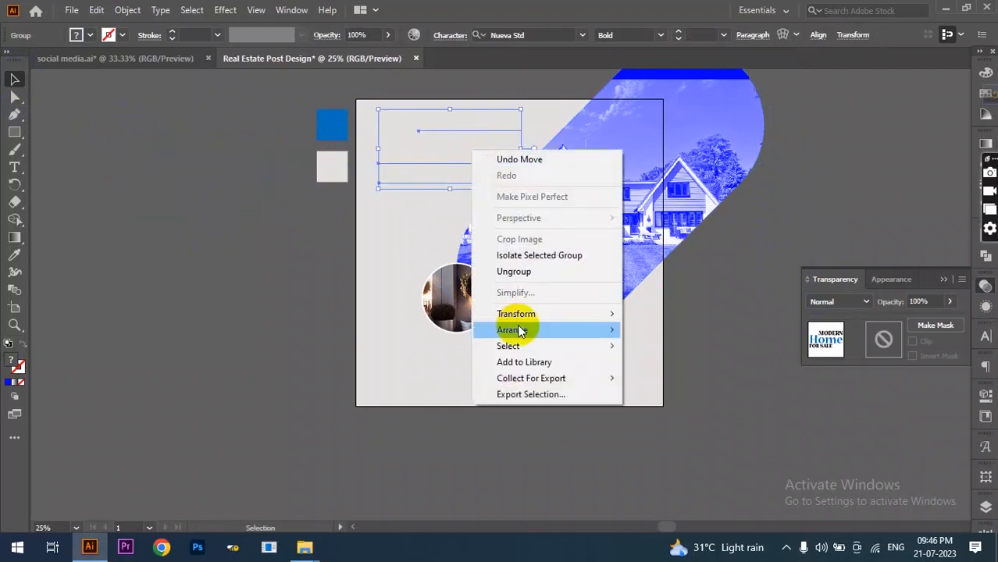
{"action": "left_click", "coordinate": [653, 331]}
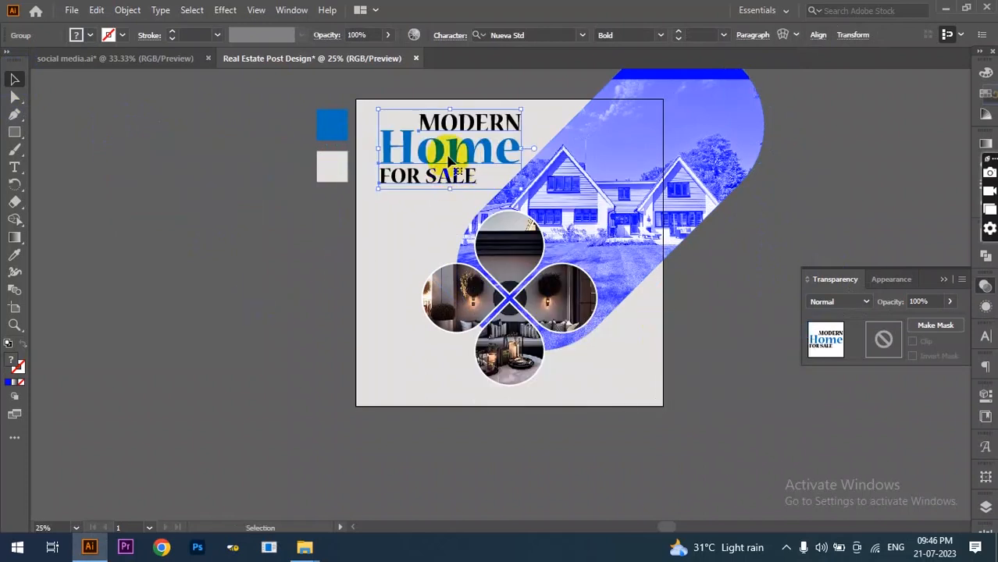
{"action": "left_click", "coordinate": [349, 256]}
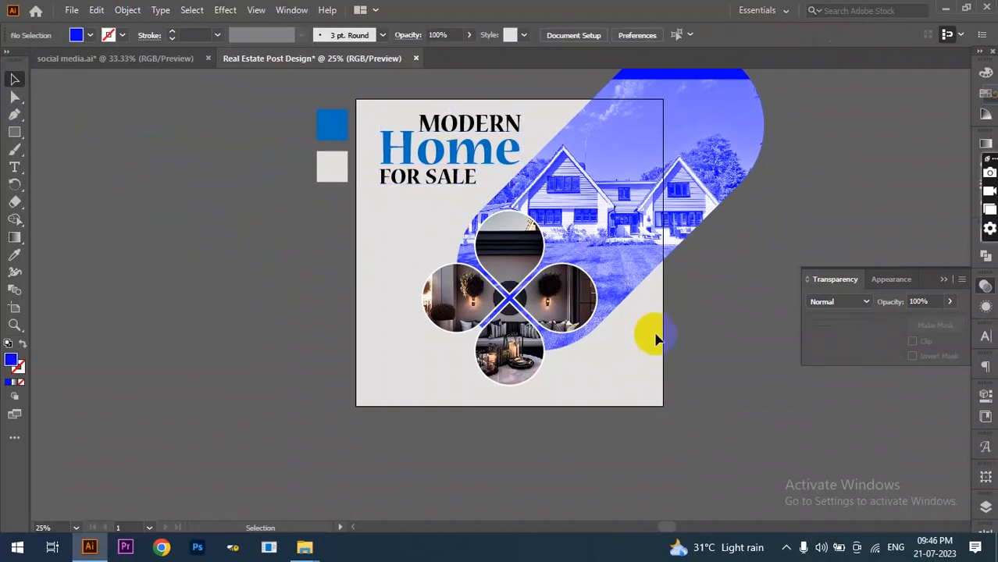
{"action": "scroll", "coordinate": [648, 324], "scroll_direction": "up", "scroll_amount": 3}
{"action": "scroll", "coordinate": [631, 145], "scroll_direction": "up", "scroll_amount": 1}
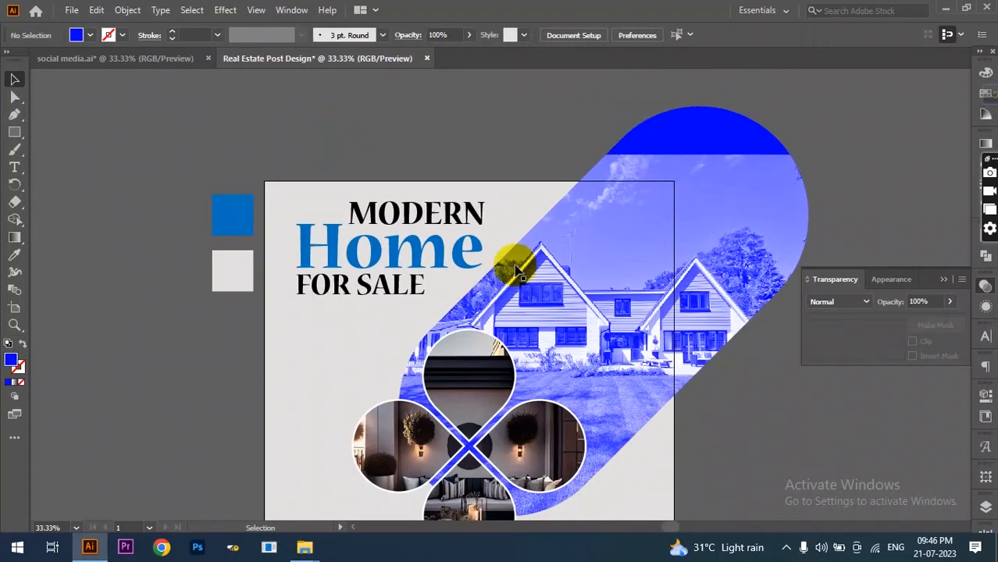
{"action": "scroll", "coordinate": [513, 267], "scroll_direction": "up", "scroll_amount": 1}
- Paste a copy of the blue pill shape in front of the original
{"action": "scroll", "coordinate": [756, 156], "scroll_direction": "up", "scroll_amount": 2}
{"action": "left_click", "coordinate": [757, 122]}
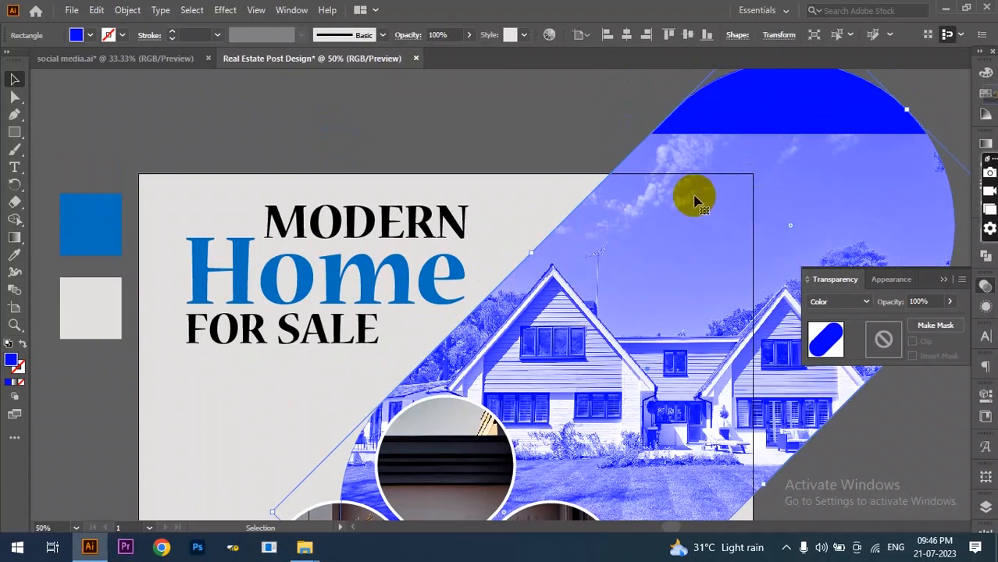
{"action": "left_click", "coordinate": [96, 10]}
{"action": "left_click", "coordinate": [129, 80]}
{"action": "left_click", "coordinate": [96, 10]}
{"action": "left_click", "coordinate": [137, 113]}
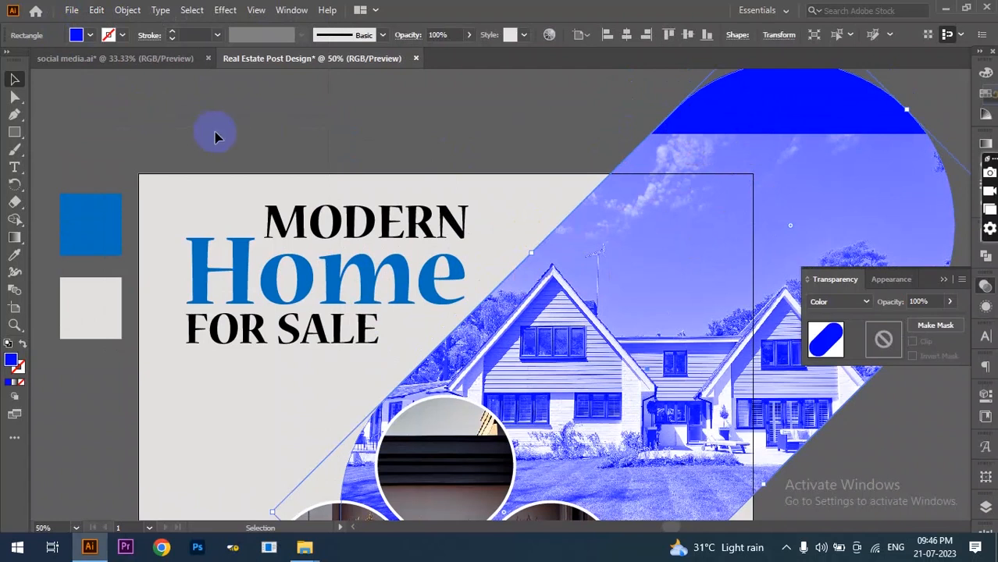
- Swap the copy's fill to stroke, set Normal blending and a white 6 pt outline
{"action": "left_click", "coordinate": [23, 348]}
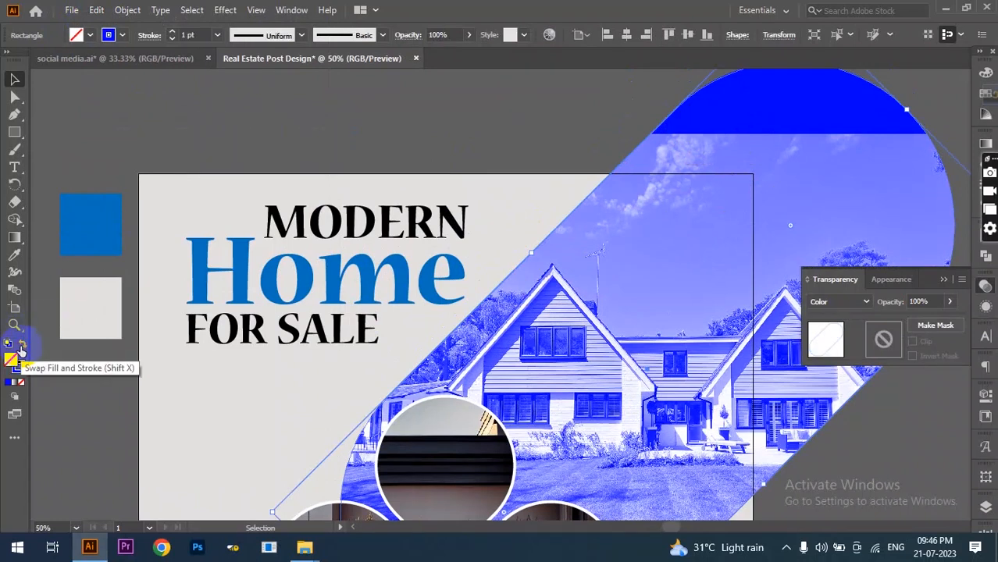
{"action": "left_click", "coordinate": [839, 302]}
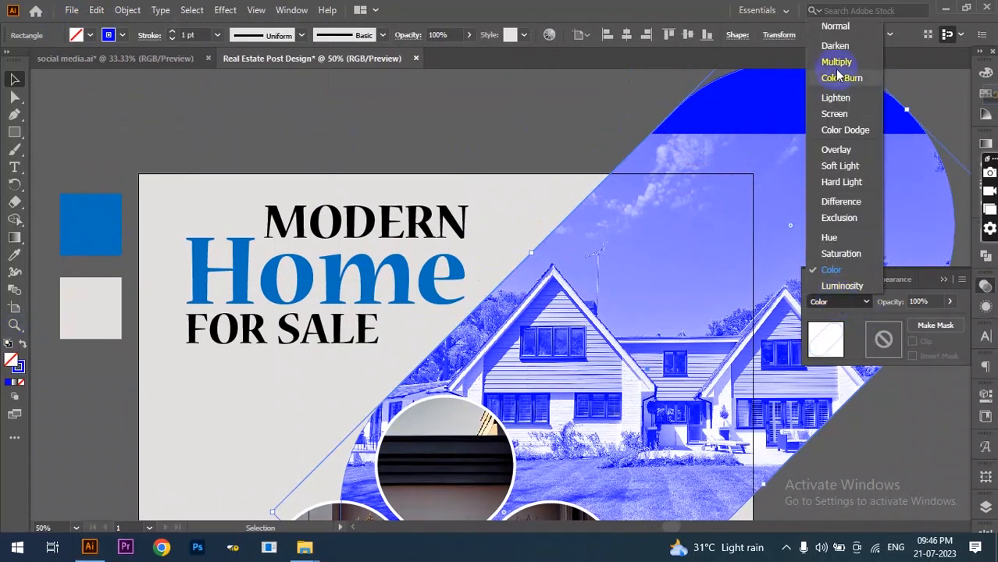
{"action": "left_click", "coordinate": [837, 28]}
{"action": "left_click", "coordinate": [122, 36]}
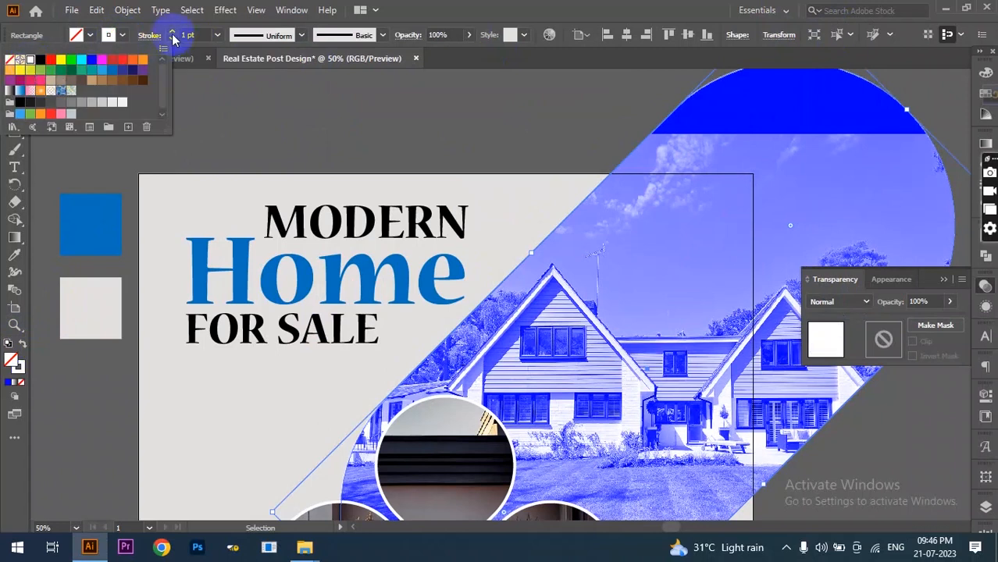
{"action": "left_click", "coordinate": [172, 32]}
{"action": "left_click", "coordinate": [173, 32]}
{"action": "left_click", "coordinate": [172, 32]}
{"action": "left_click", "coordinate": [172, 33]}
{"action": "left_click", "coordinate": [173, 32]}
{"action": "left_click", "coordinate": [173, 32]}
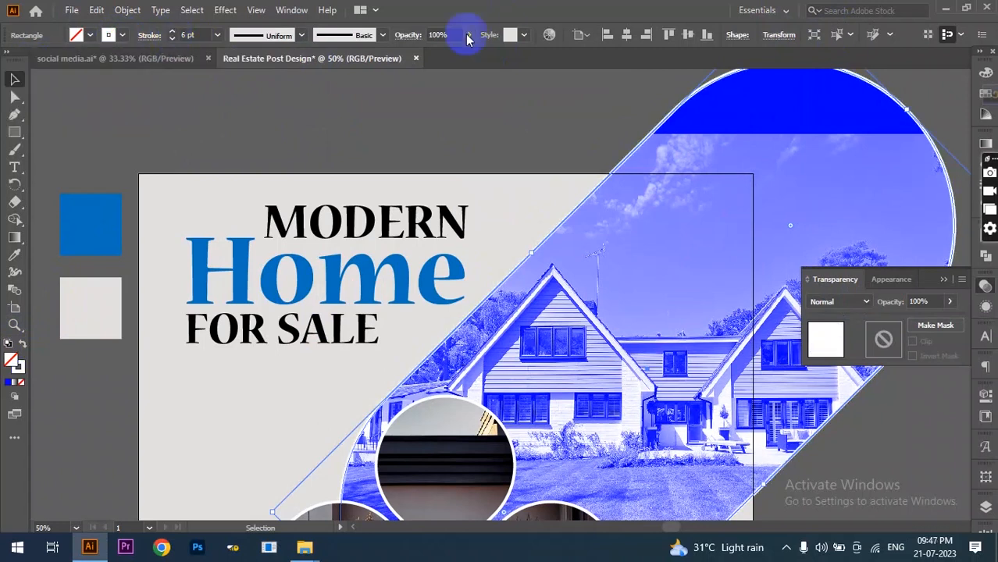
{"action": "left_click", "coordinate": [356, 145]}
{"action": "scroll", "coordinate": [575, 213], "scroll_direction": "down", "scroll_amount": 1}
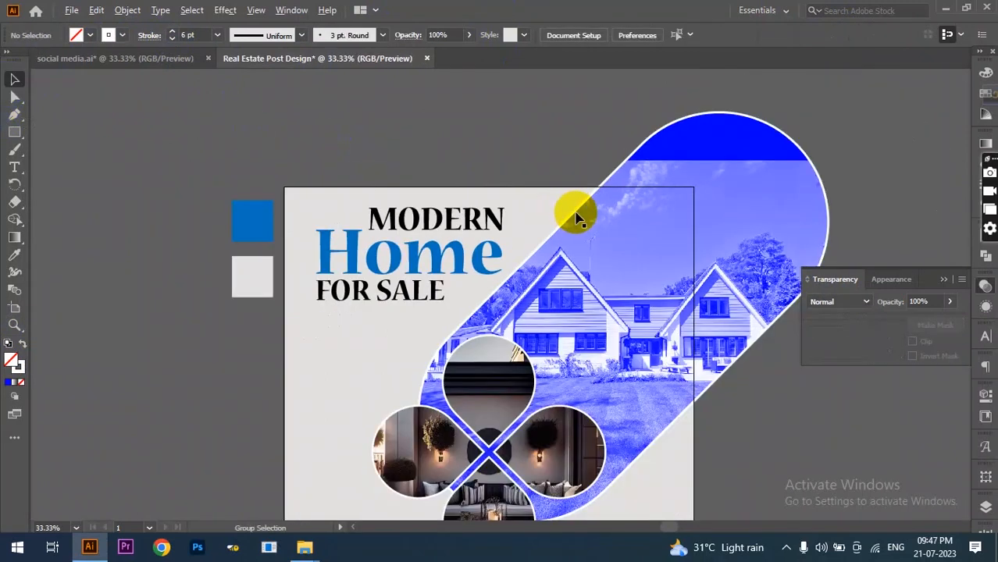
{"action": "scroll", "coordinate": [602, 242], "scroll_direction": "down", "scroll_amount": 2}
{"action": "scroll", "coordinate": [729, 360], "scroll_direction": "down", "scroll_amount": 2}
{"action": "scroll", "coordinate": [719, 361], "scroll_direction": "down", "scroll_amount": 1}
{"action": "scroll", "coordinate": [720, 361], "scroll_direction": "down", "scroll_amount": 2}
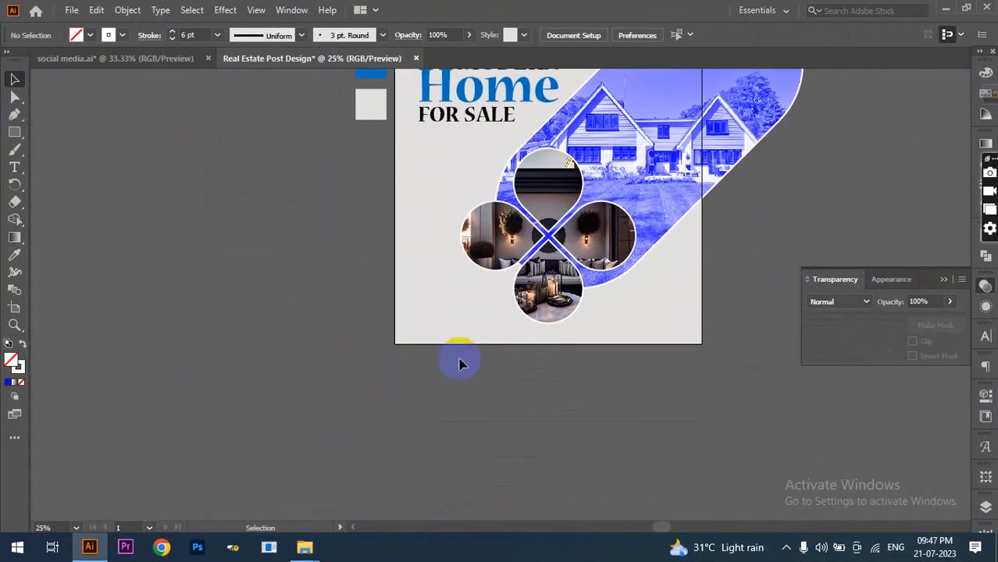
{"action": "scroll", "coordinate": [461, 309], "scroll_direction": "up", "scroll_amount": 2}
- Draw a circle beside the left flower photo and fill it with the Home blue
{"action": "left_click_drag", "start_coordinate": [14, 132], "coordinate": [58, 148]}
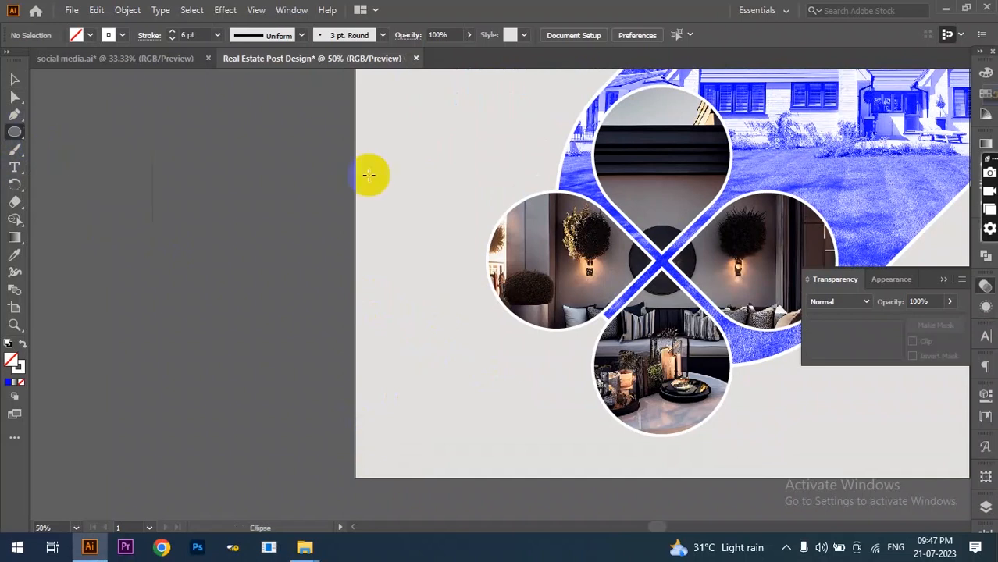
{"action": "left_click_drag", "start_coordinate": [419, 171], "coordinate": [551, 303]}
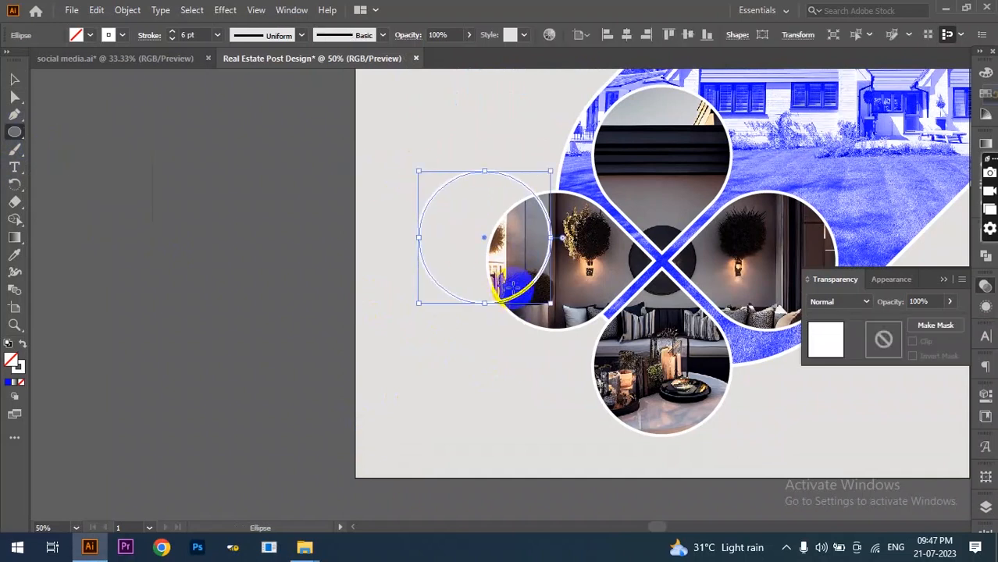
{"action": "scroll", "coordinate": [394, 332], "scroll_direction": "down", "scroll_amount": 2}
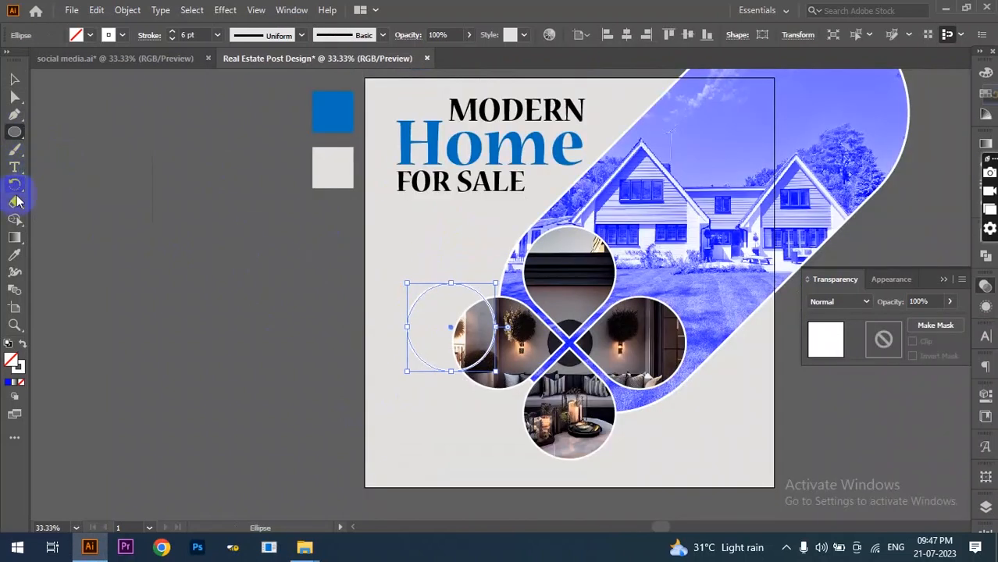
{"action": "left_click", "coordinate": [16, 259]}
{"action": "left_click", "coordinate": [430, 145]}
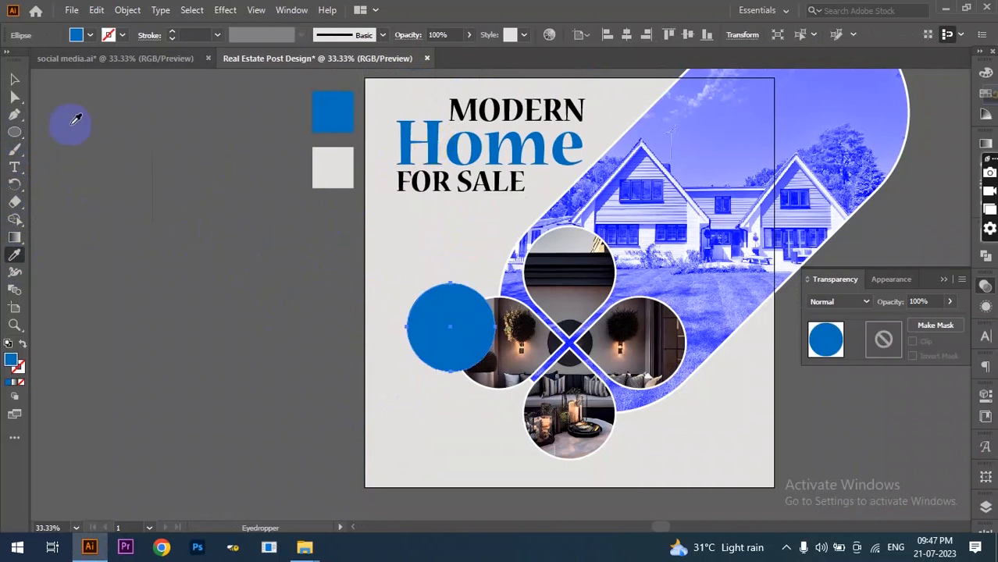
{"action": "left_click", "coordinate": [12, 81]}
{"action": "scroll", "coordinate": [10, 96], "scroll_direction": "down", "scroll_amount": 1}
- Add a 'Started Price At' text line left of the artboard
{"action": "left_click", "coordinate": [14, 167]}
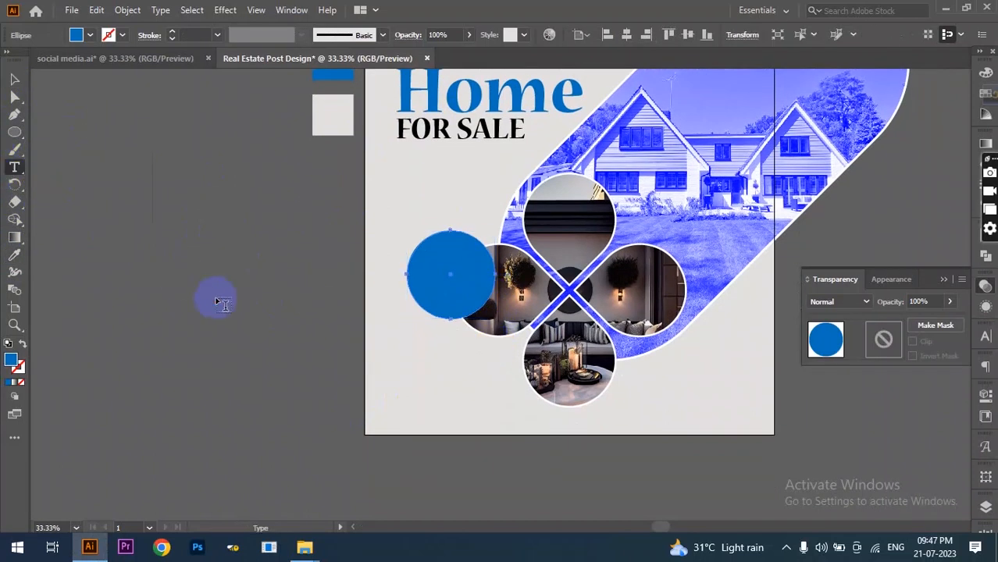
{"action": "left_click", "coordinate": [217, 297]}
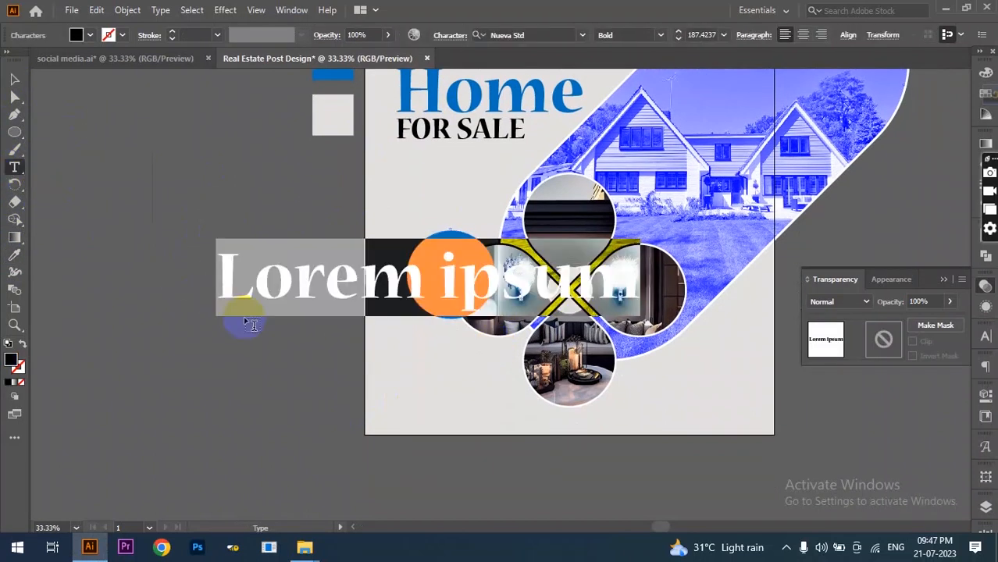
{"action": "type", "text": "St"}
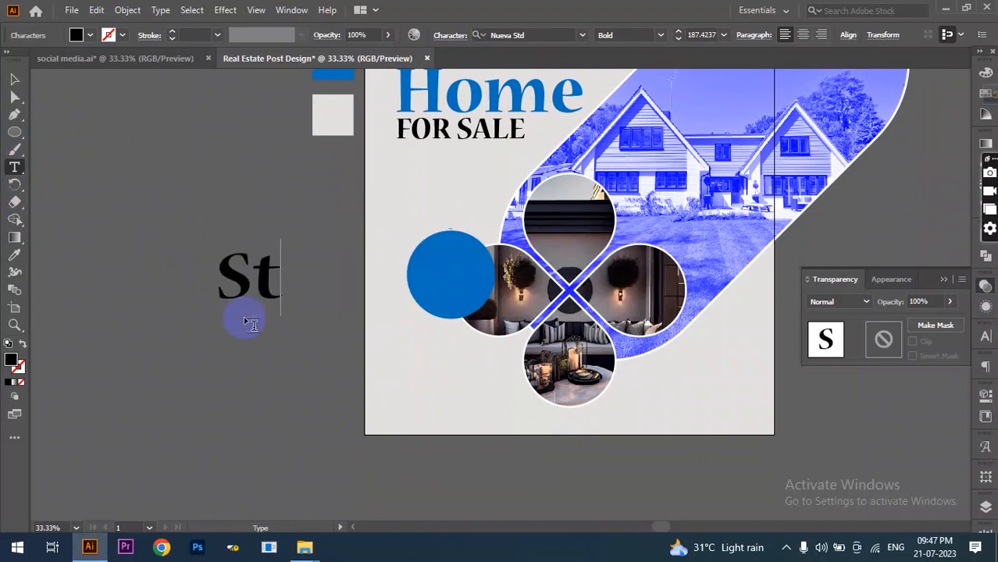
{"action": "type", "text": "arted Price At"}
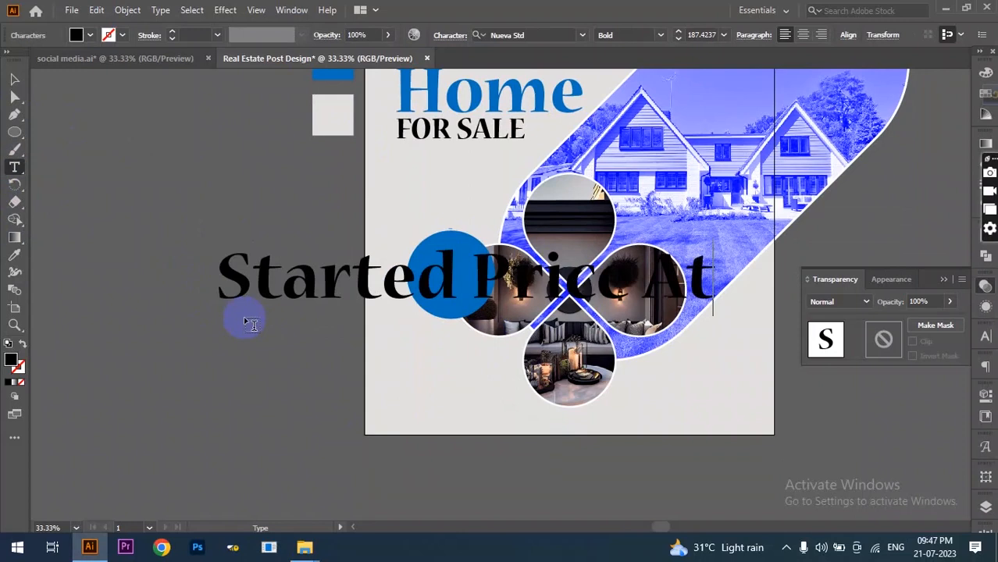
- Set the text to Montserrat Light at 26 pt
{"action": "key", "text": "ctrl+a"}
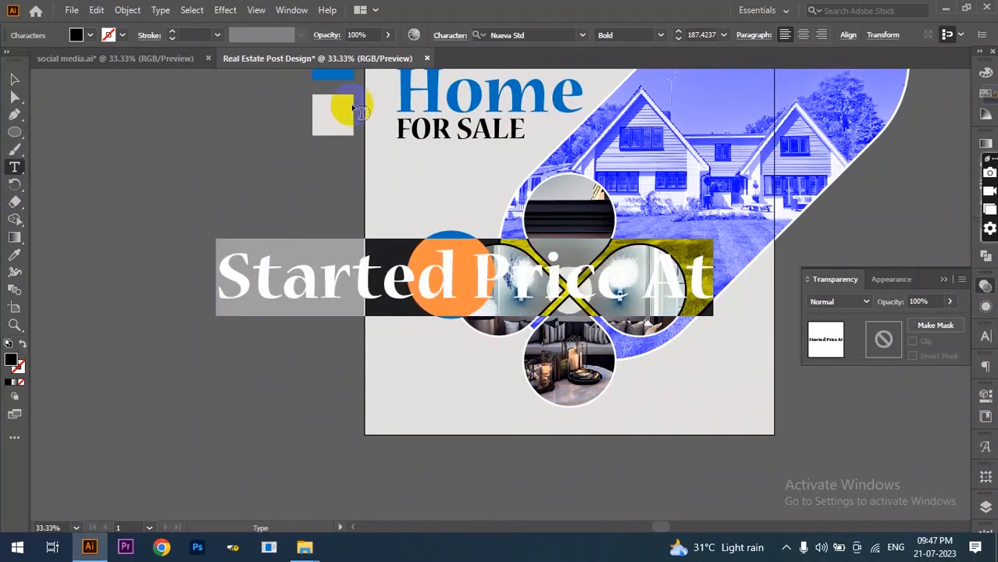
{"action": "left_click", "coordinate": [522, 35]}
{"action": "type", "text": "mont"}
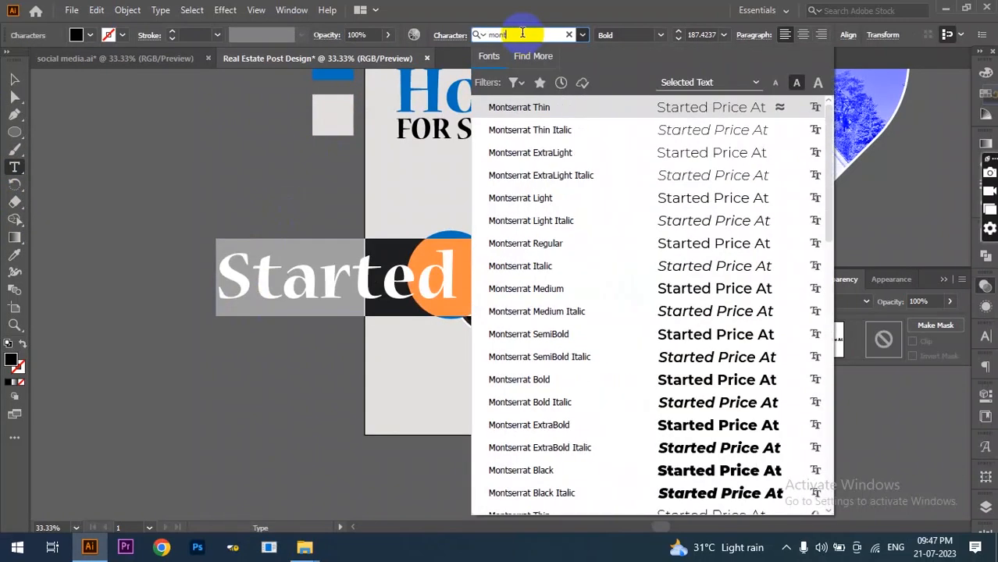
{"action": "left_click", "coordinate": [576, 155]}
{"action": "left_click_drag", "start_coordinate": [679, 39], "coordinate": [678, 39]}
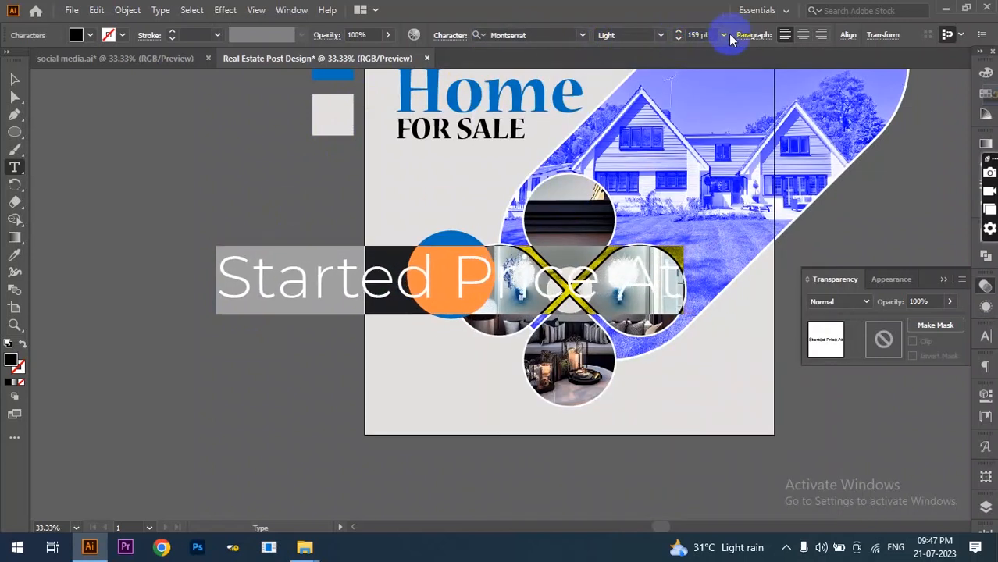
{"action": "left_click", "coordinate": [726, 35]}
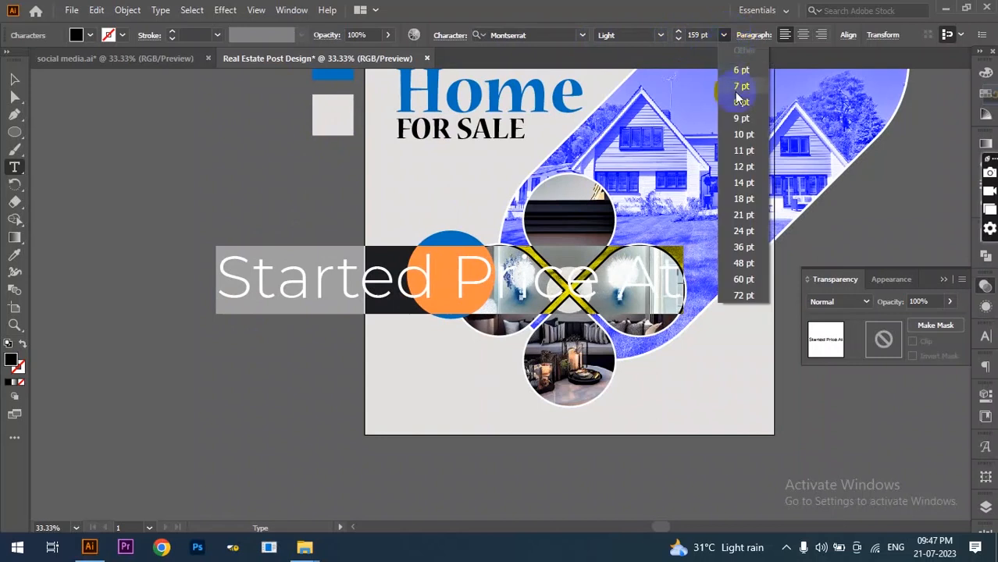
{"action": "left_click", "coordinate": [744, 231]}
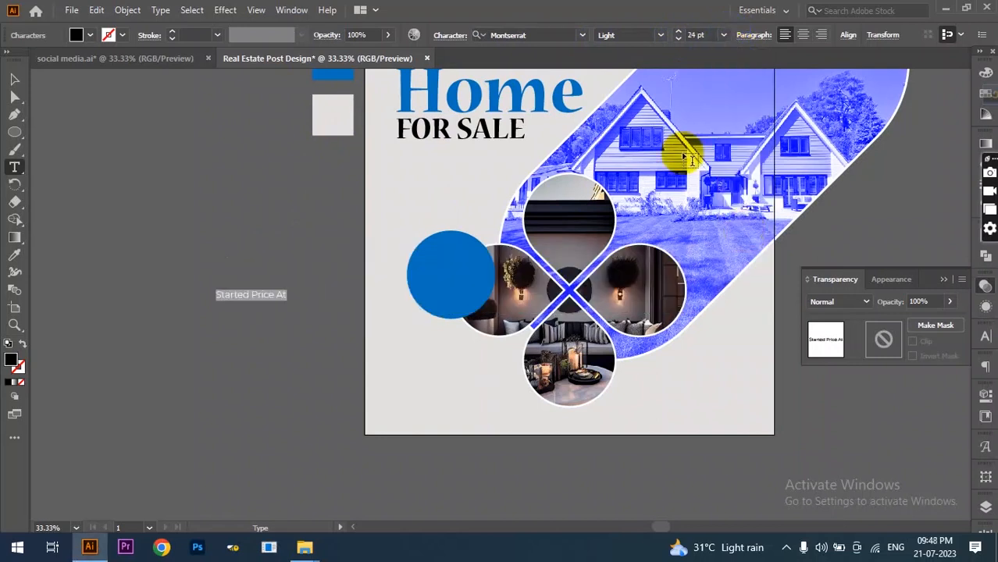
{"action": "left_click", "coordinate": [693, 34]}
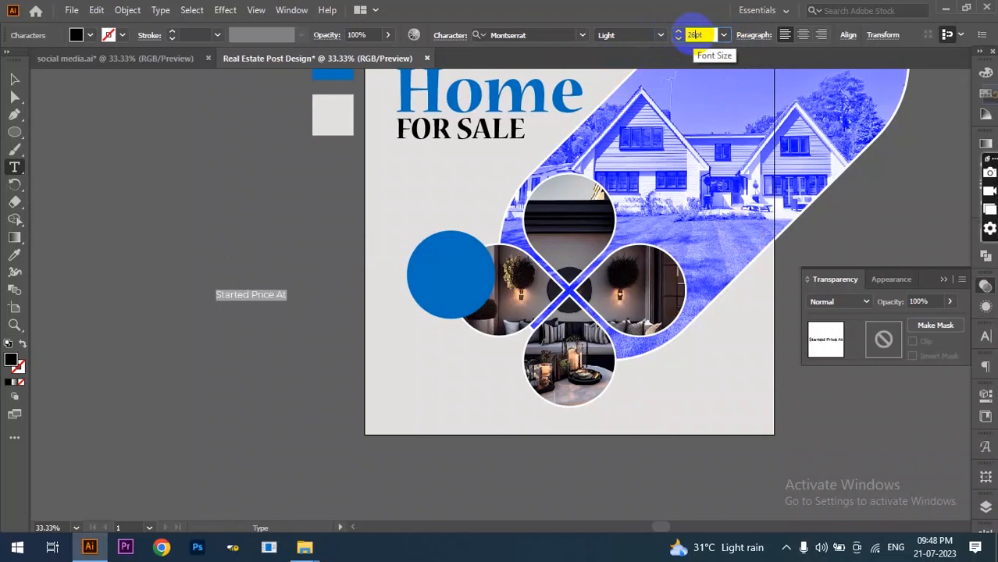
{"action": "left_click", "coordinate": [13, 78]}
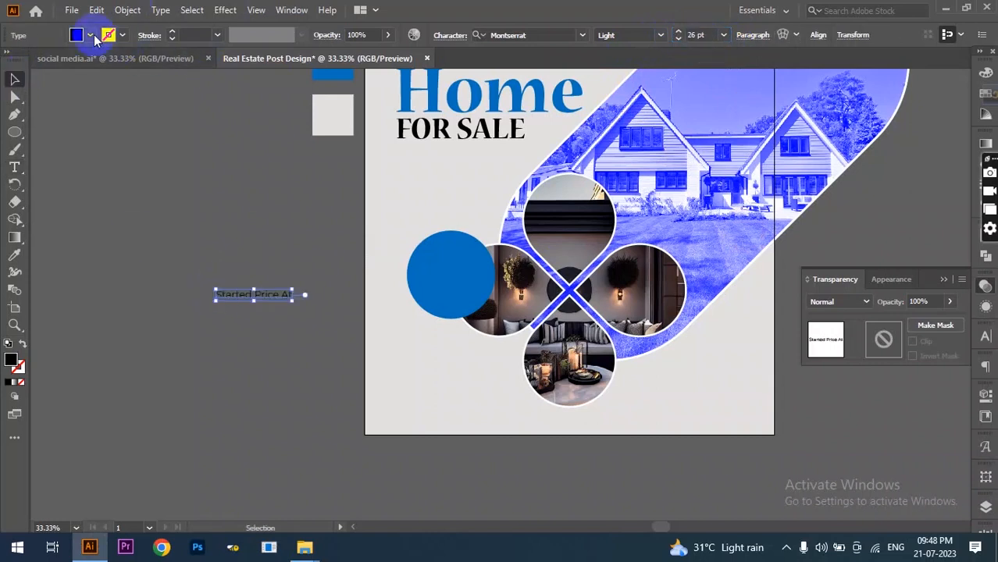
- Make the Started Price At text white and move it onto the blue circle
{"action": "left_click", "coordinate": [90, 35]}
{"action": "left_click", "coordinate": [24, 61]}
{"action": "left_click_drag", "start_coordinate": [263, 303], "coordinate": [459, 279]}
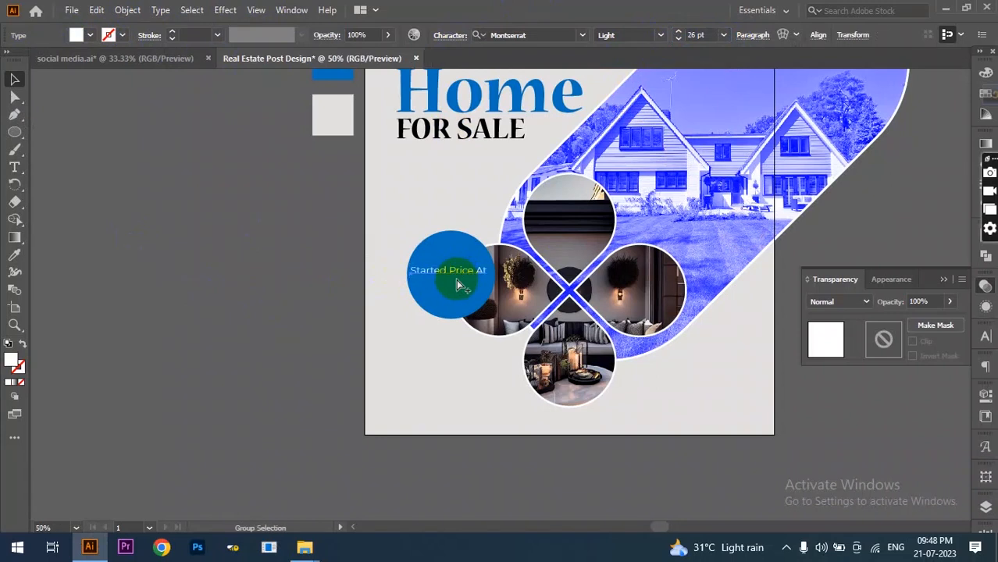
- Centre-align the price text and make $1500.0 Montserrat Black at 52 pt
{"action": "scroll", "coordinate": [458, 283], "scroll_direction": "up", "scroll_amount": 2}
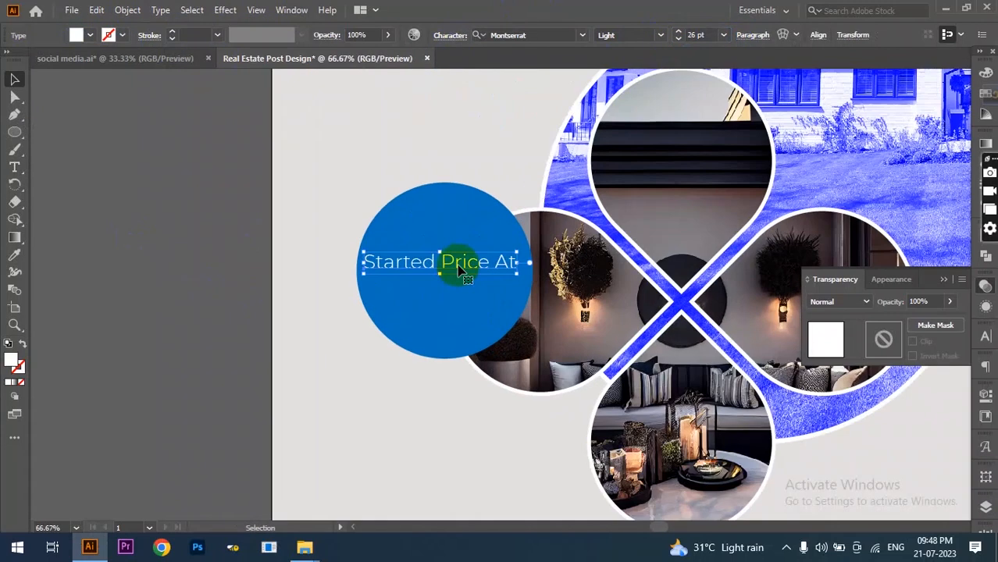
{"action": "left_click", "coordinate": [11, 166]}
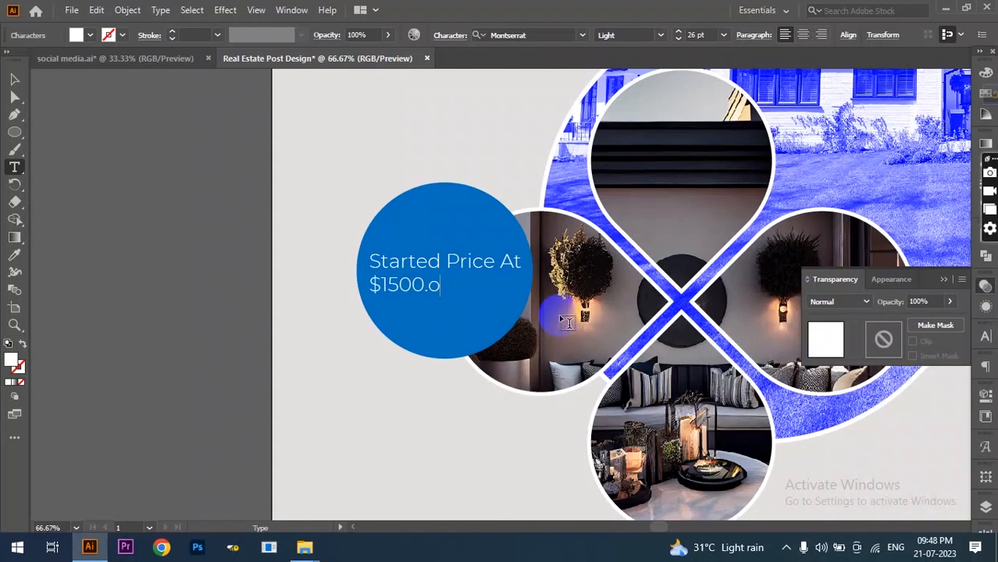
{"action": "triple_click", "coordinate": [366, 277]}
{"action": "left_click", "coordinate": [803, 34]}
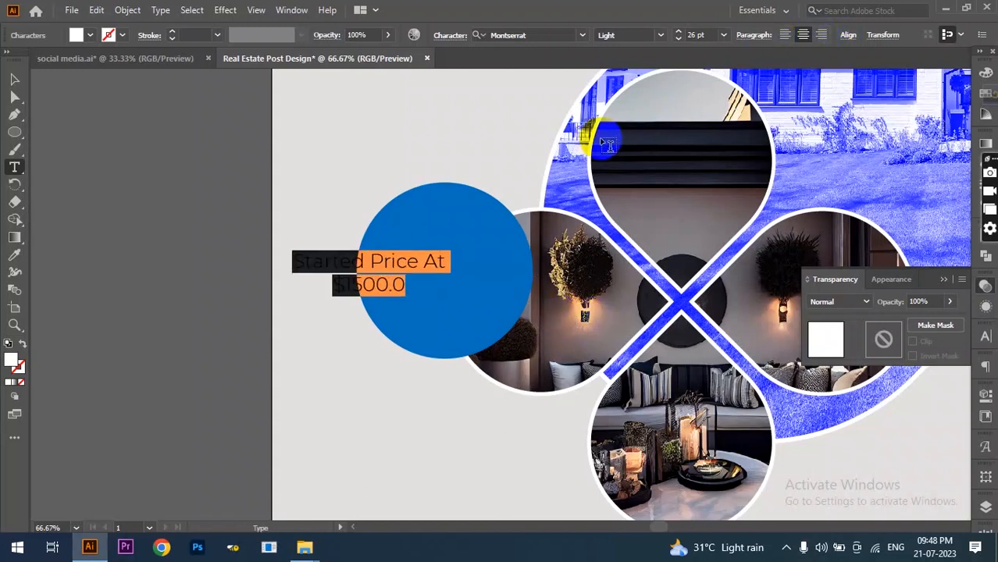
{"action": "left_click_drag", "start_coordinate": [335, 282], "coordinate": [430, 283]}
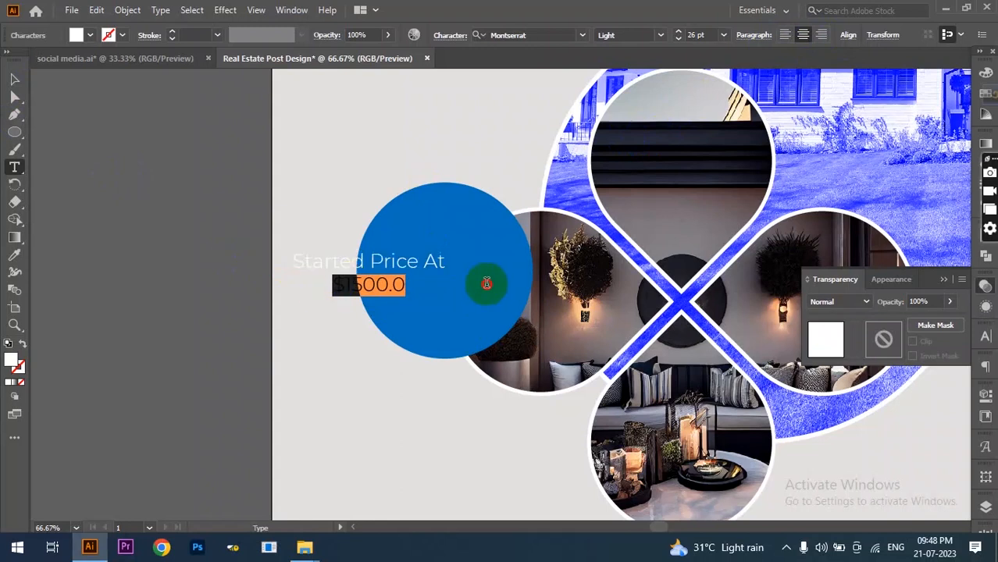
{"action": "left_click", "coordinate": [661, 34]}
{"action": "left_click", "coordinate": [633, 310]}
{"action": "left_click", "coordinate": [678, 32]}
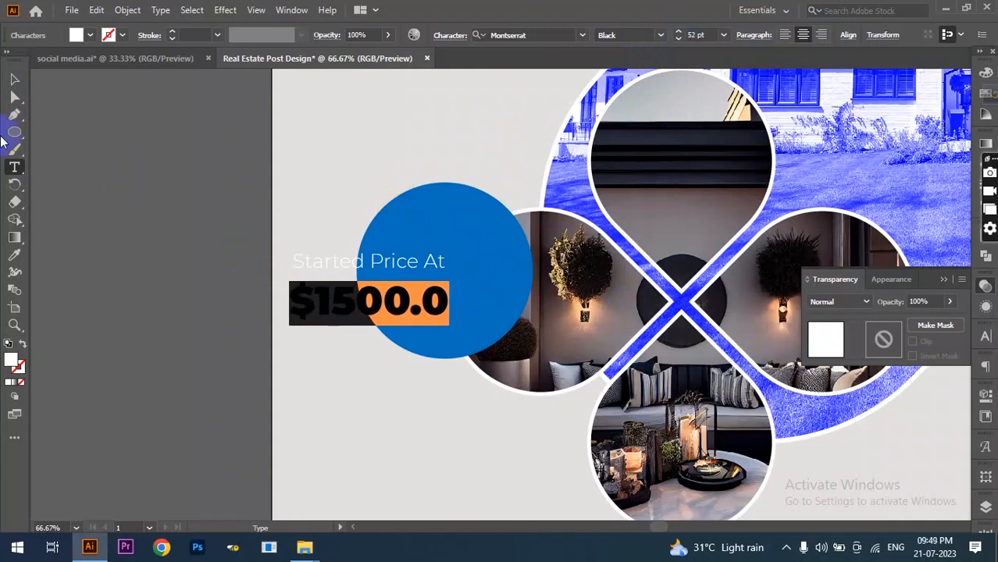
- Centre the whole price text block inside the blue circle
{"action": "left_click", "coordinate": [14, 79]}
{"action": "left_click_drag", "start_coordinate": [412, 262], "coordinate": [479, 253]}
{"action": "left_click_drag", "start_coordinate": [362, 283], "coordinate": [518, 281]}
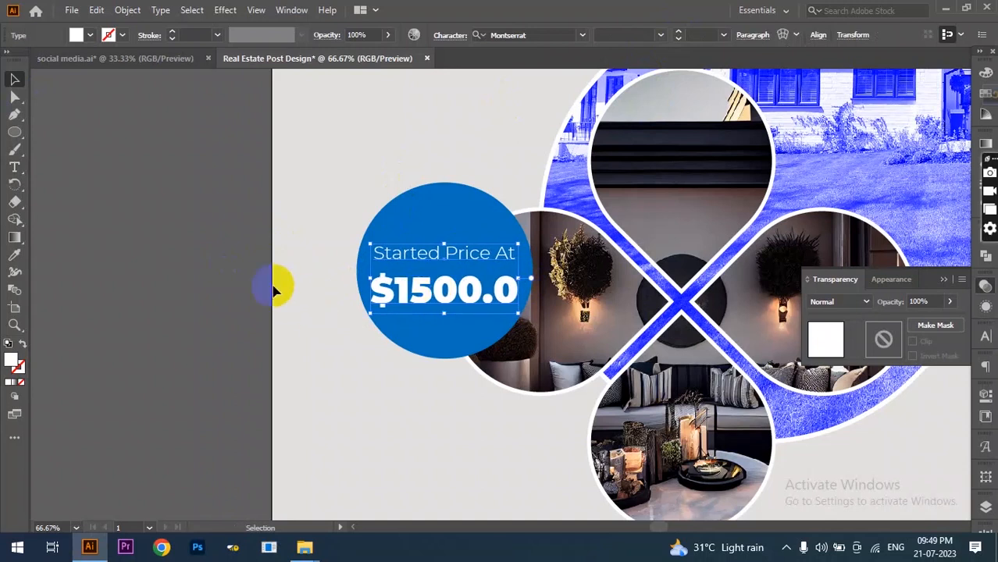
{"action": "left_click", "coordinate": [197, 272]}
{"action": "left_click_drag", "start_coordinate": [603, 260], "coordinate": [514, 349]}
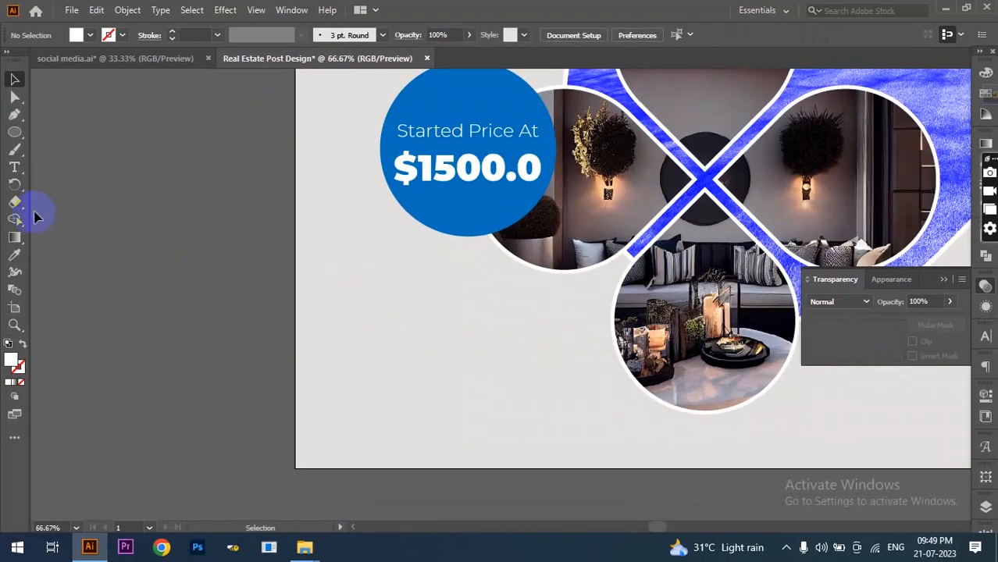
- Draw a wide rectangle below the price circle and fill it with the circle's blue
{"action": "left_click", "coordinate": [14, 132]}
{"action": "left_click", "coordinate": [121, 141]}
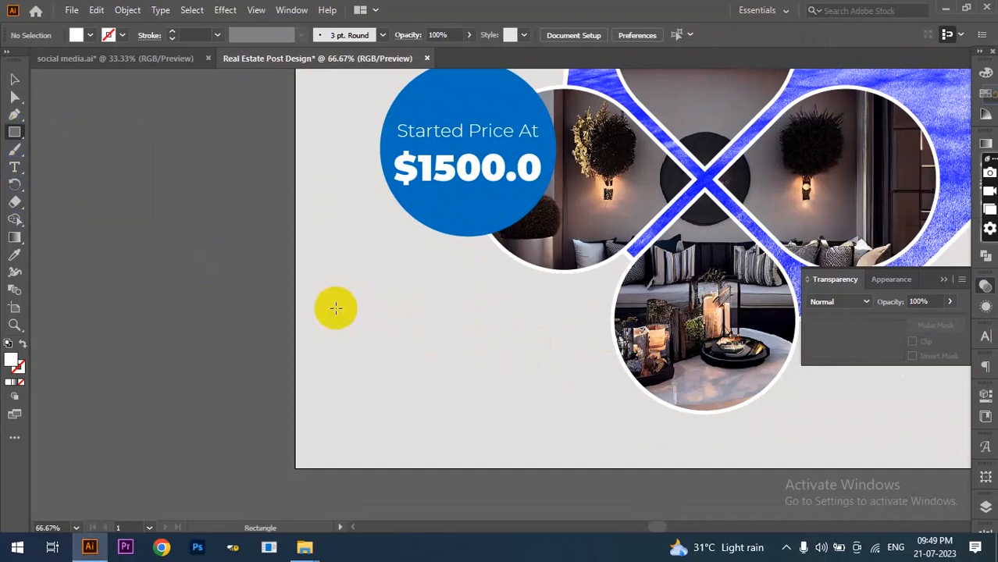
{"action": "left_click_drag", "start_coordinate": [354, 307], "coordinate": [515, 337]}
{"action": "scroll", "coordinate": [263, 297], "scroll_direction": "up", "scroll_amount": 3}
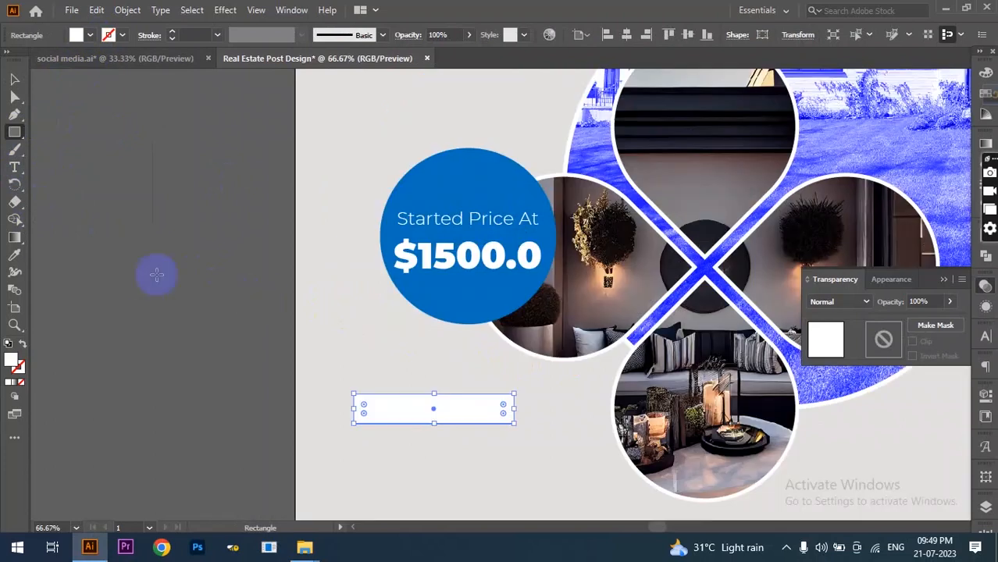
{"action": "left_click", "coordinate": [16, 264]}
{"action": "left_click", "coordinate": [439, 185]}
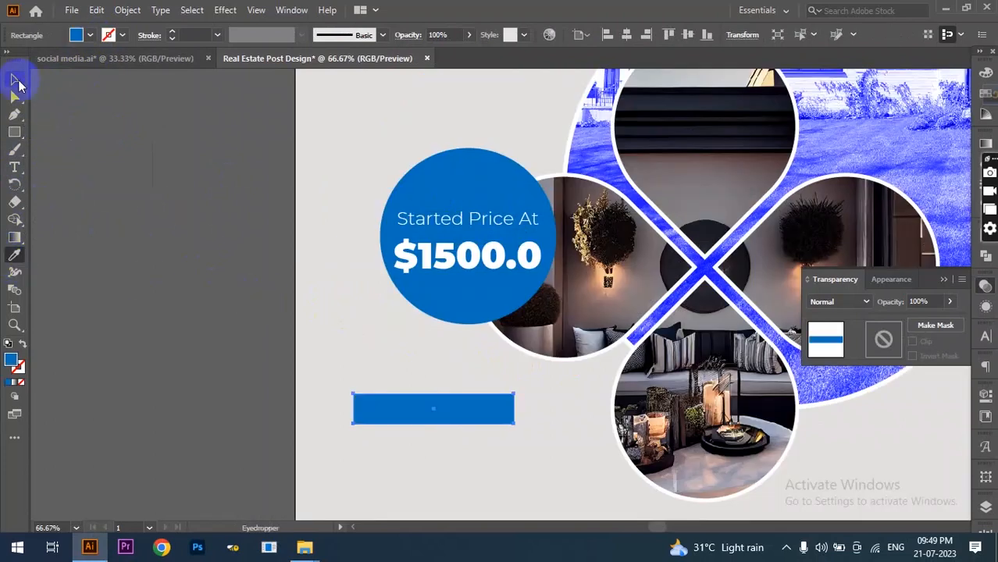
- Round the bar's corners into a pill shape with the live-corner widget
{"action": "left_click", "coordinate": [14, 79]}
{"action": "scroll", "coordinate": [413, 396], "scroll_direction": "down", "scroll_amount": 2}
{"action": "scroll", "coordinate": [379, 364], "scroll_direction": "up", "scroll_amount": 2}
{"action": "left_click", "coordinate": [356, 320]}
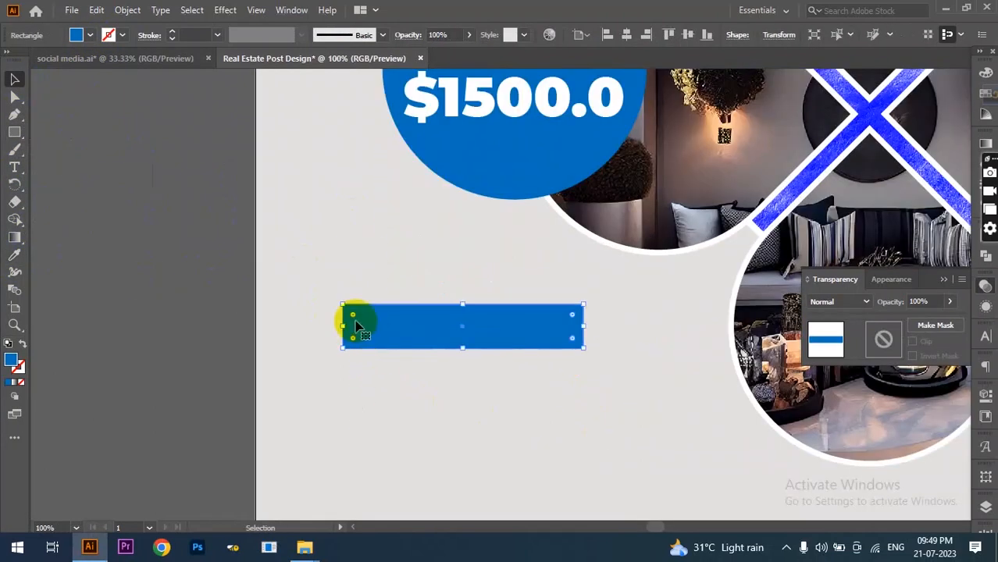
{"action": "left_click_drag", "start_coordinate": [354, 321], "coordinate": [360, 320]}
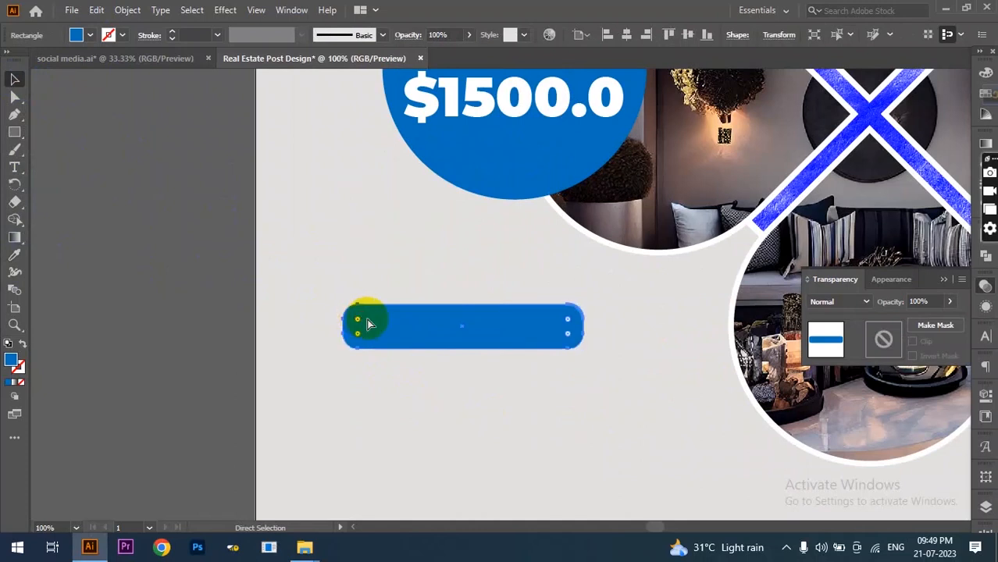
{"action": "scroll", "coordinate": [418, 330], "scroll_direction": "down", "scroll_amount": 1}
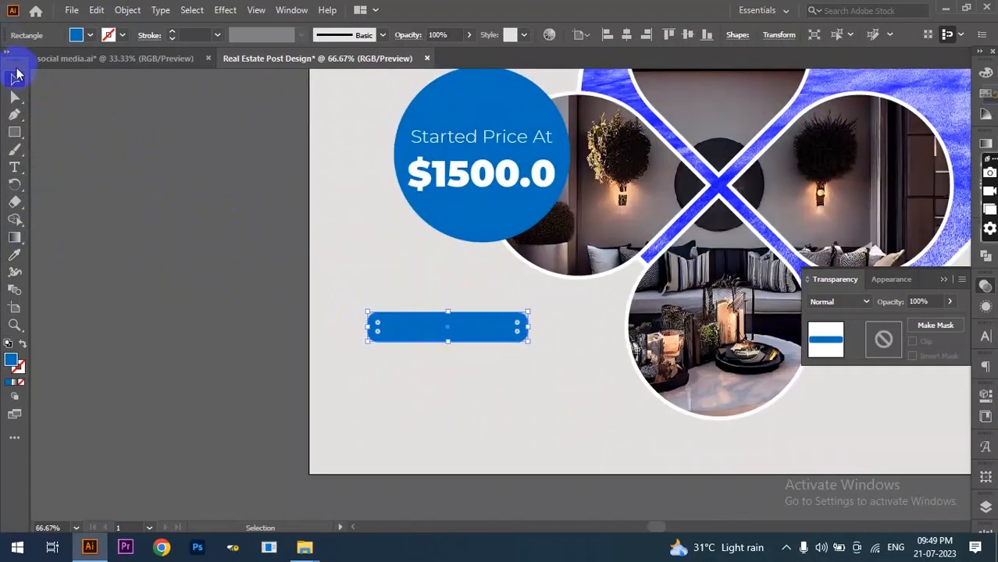
{"action": "left_click", "coordinate": [332, 290]}
{"action": "scroll", "coordinate": [481, 352], "scroll_direction": "down", "scroll_amount": 1}
{"action": "left_click", "coordinate": [14, 166]}
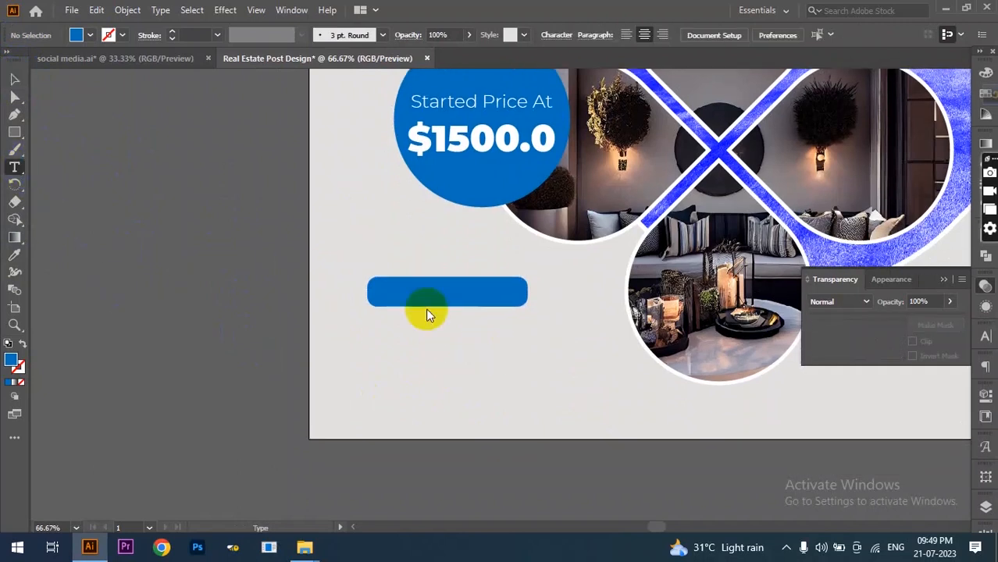
- Type 'BOOK NOW' as a new text line below the bar
{"action": "left_click", "coordinate": [469, 344]}
{"action": "type", "text": "book"}
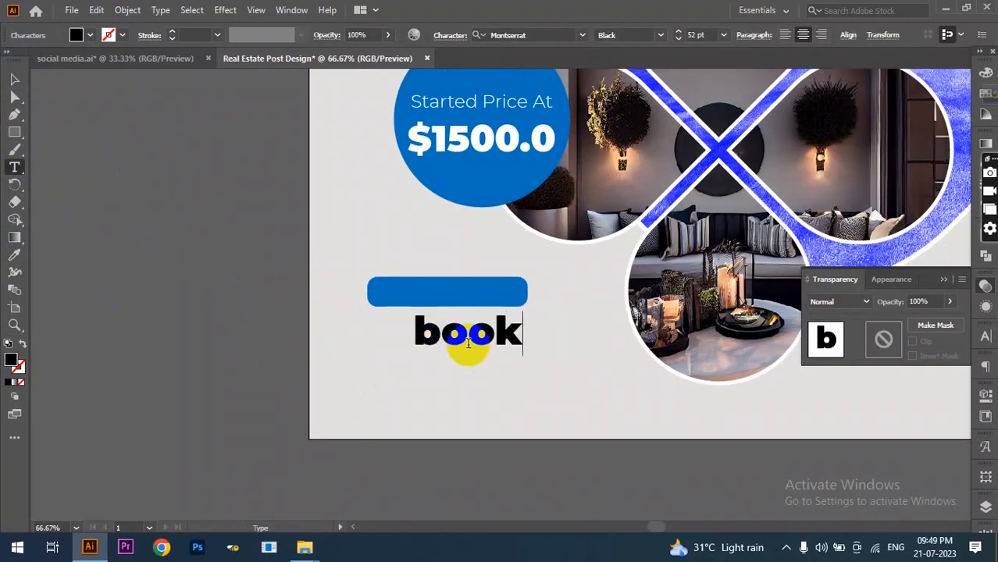
{"action": "key", "text": "BackSpace"}
{"action": "key", "text": "BackSpace"}
{"action": "key", "text": "BackSpace"}
{"action": "type", "text": "BOOK NOW"}
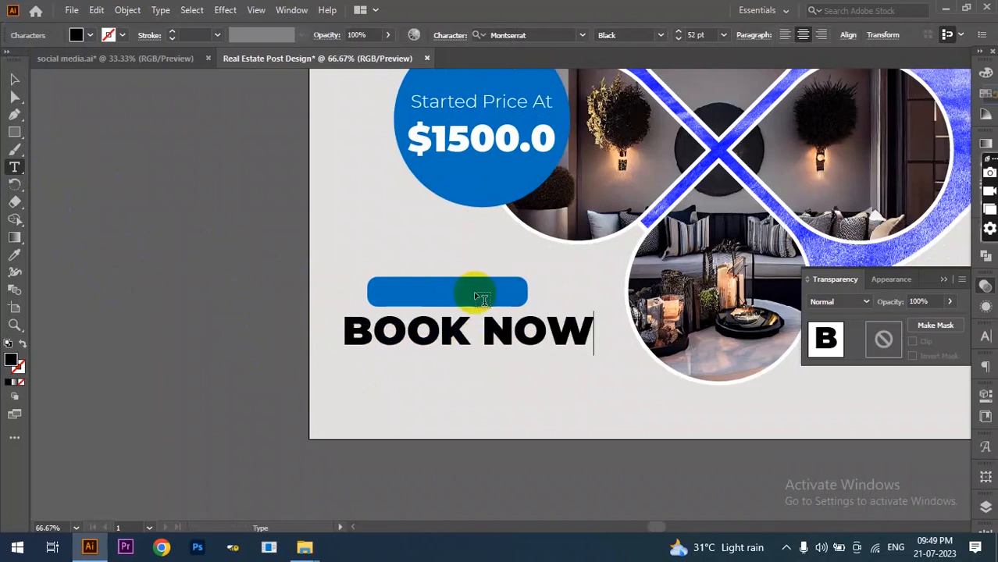
{"action": "left_click_drag", "start_coordinate": [445, 332], "coordinate": [467, 330]}
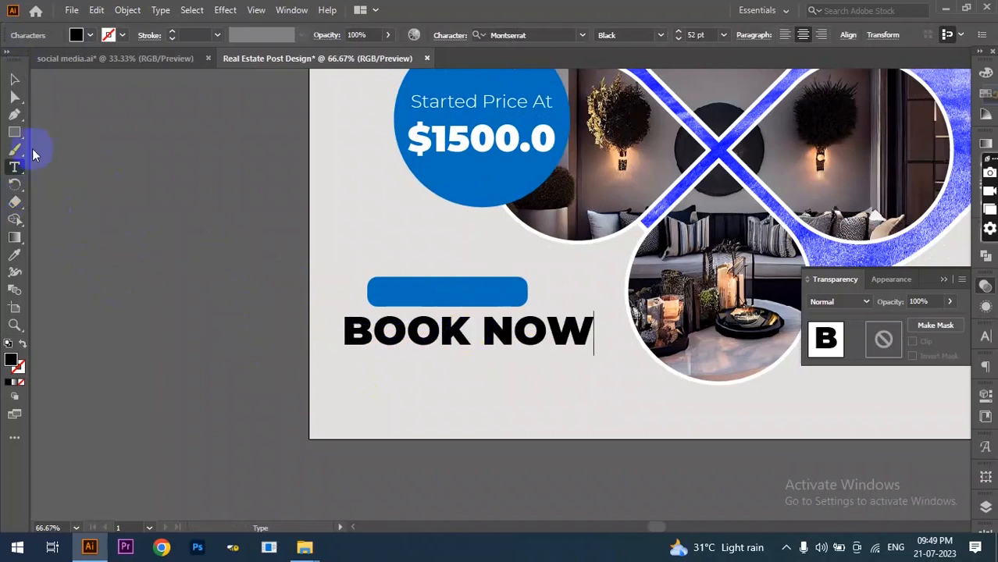
- Shrink BOOK NOW, centre it on the blue bar and fill it white
{"action": "left_click", "coordinate": [14, 79]}
{"action": "left_click_drag", "start_coordinate": [594, 335], "coordinate": [478, 295]}
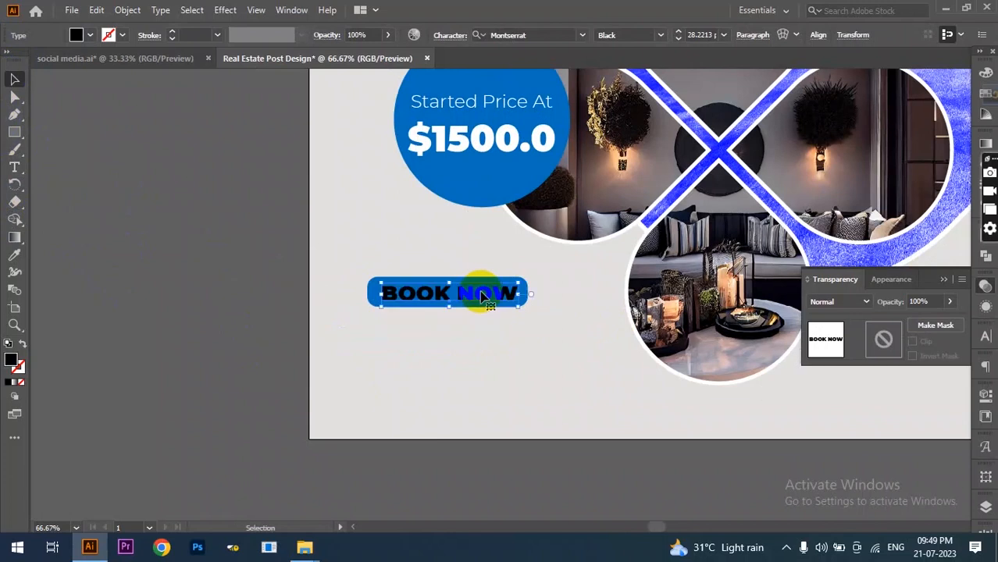
{"action": "left_click", "coordinate": [91, 34]}
{"action": "left_click", "coordinate": [28, 61]}
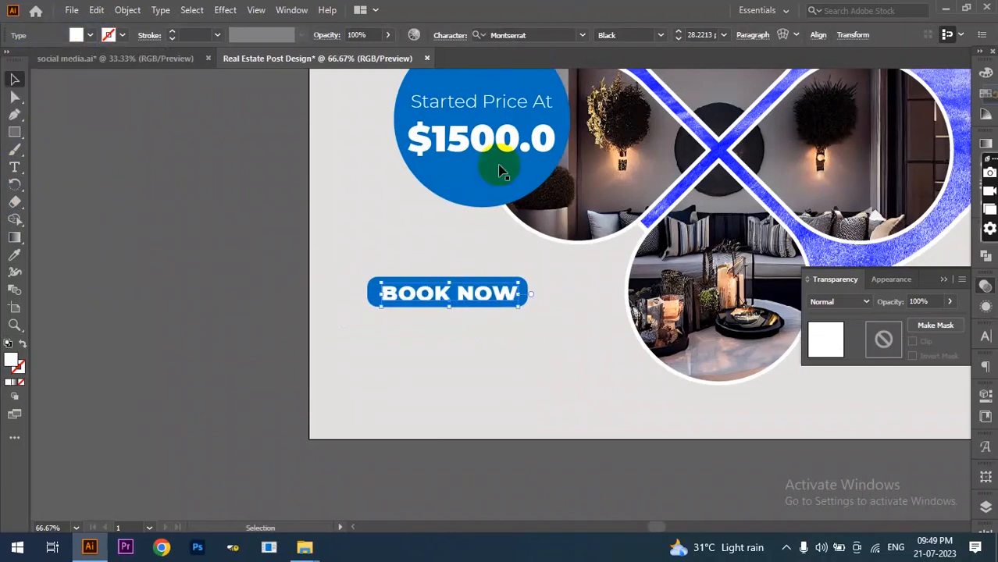
{"action": "scroll", "coordinate": [446, 294], "scroll_direction": "up", "scroll_amount": 1}
{"action": "left_click_drag", "start_coordinate": [555, 293], "coordinate": [512, 293]}
{"action": "scroll", "coordinate": [410, 309], "scroll_direction": "down", "scroll_amount": 2}
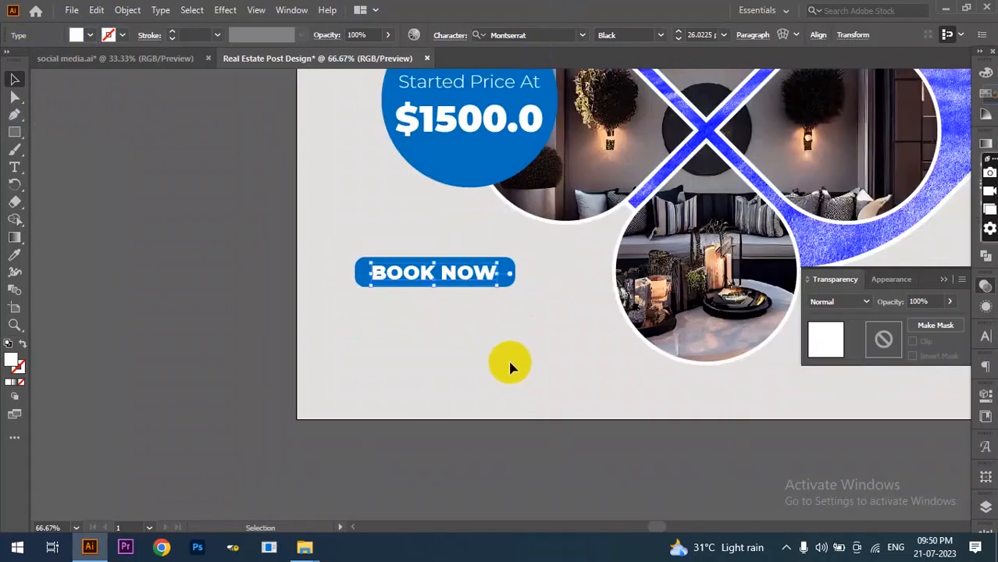
{"action": "scroll", "coordinate": [437, 348], "scroll_direction": "up", "scroll_amount": 1}
{"action": "left_click", "coordinate": [14, 167]}
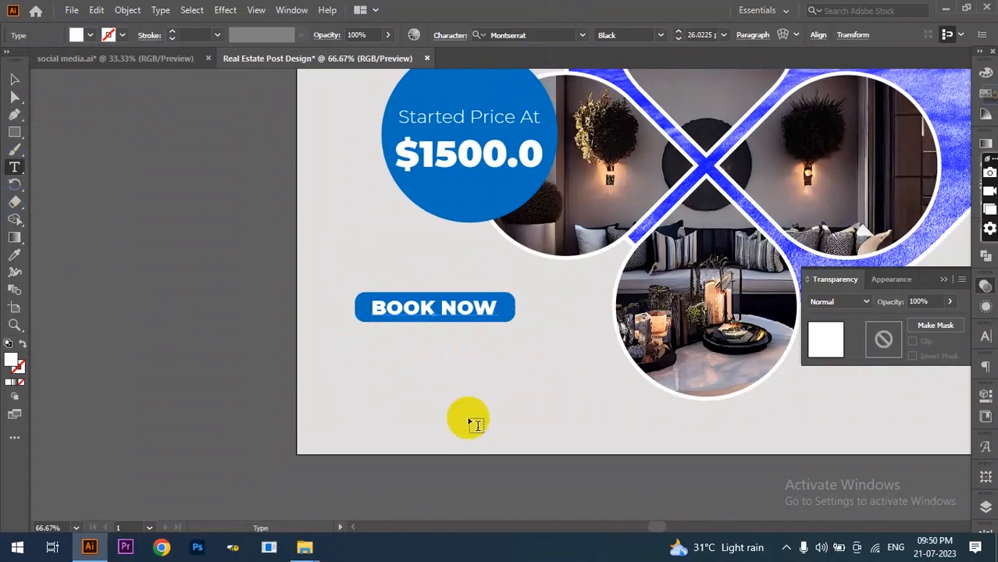
- Type the contact phone number as a new text line below the BOOK NOW button
{"action": "left_click", "coordinate": [383, 373]}
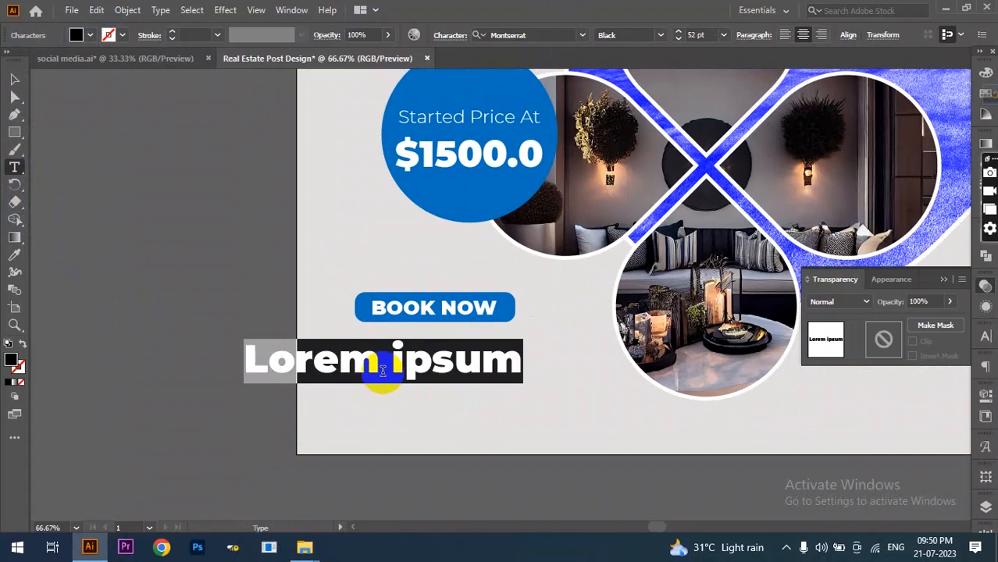
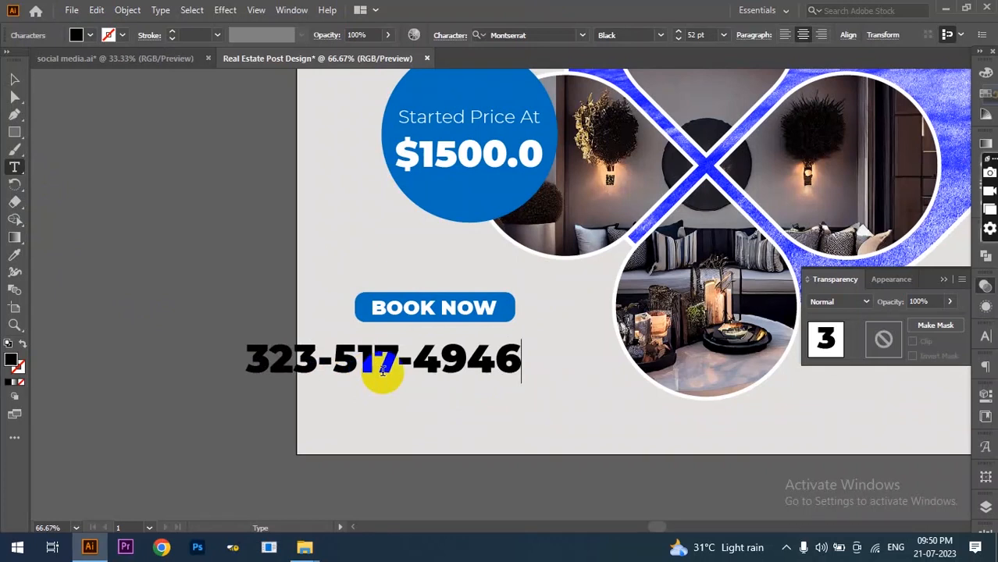
{"action": "key", "text": "Escape"}
- Move and shrink the phone number to sit just under BOOK NOW, and start a new text line below it
{"action": "left_click", "coordinate": [14, 79]}
{"action": "left_click_drag", "start_coordinate": [390, 361], "coordinate": [500, 348]}
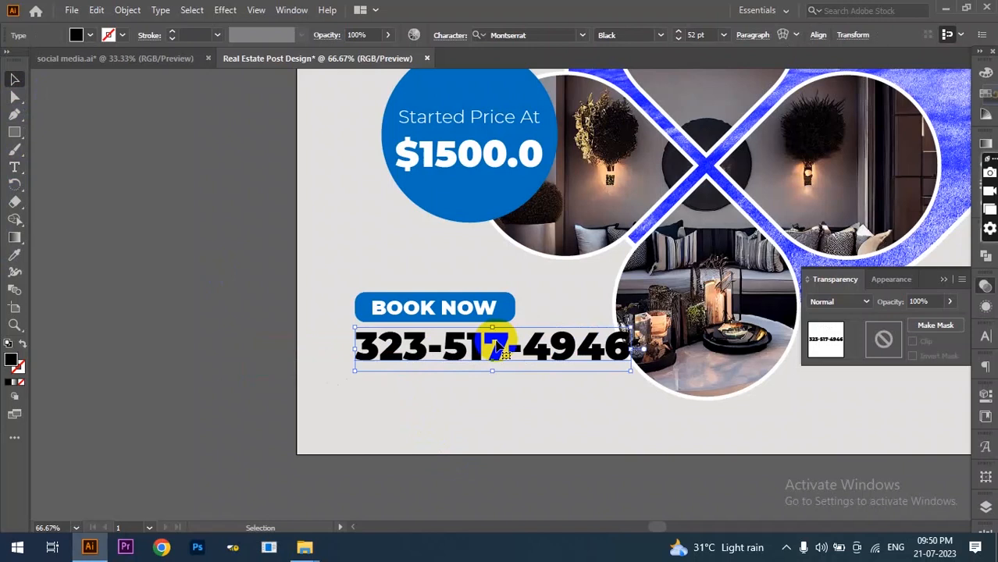
{"action": "left_click_drag", "start_coordinate": [629, 370], "coordinate": [583, 351]}
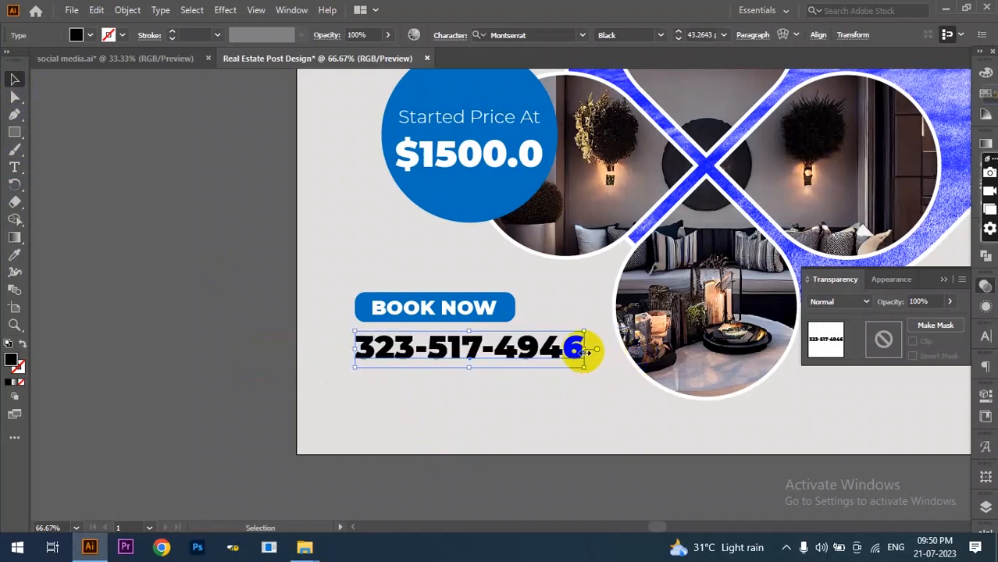
{"action": "left_click", "coordinate": [14, 166]}
{"action": "left_click", "coordinate": [420, 394]}
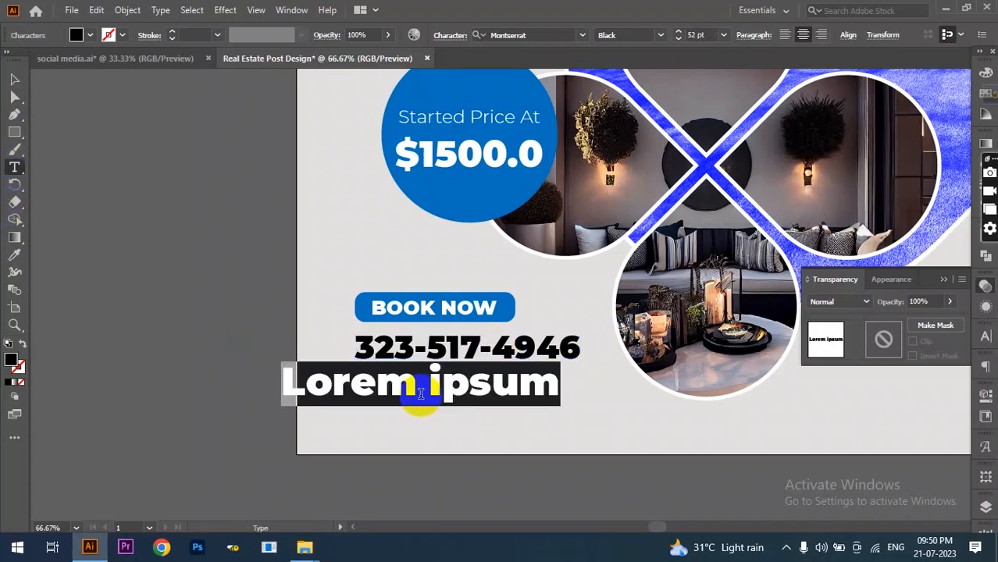
{"action": "type", "text": "WWW.YOURWE"}
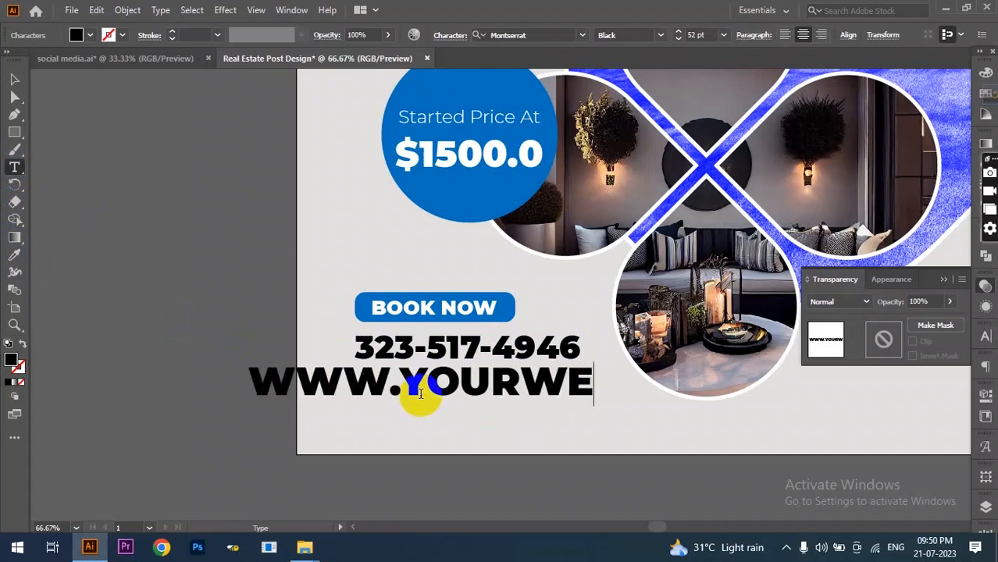
{"action": "type", "text": "BSITE.COM"}
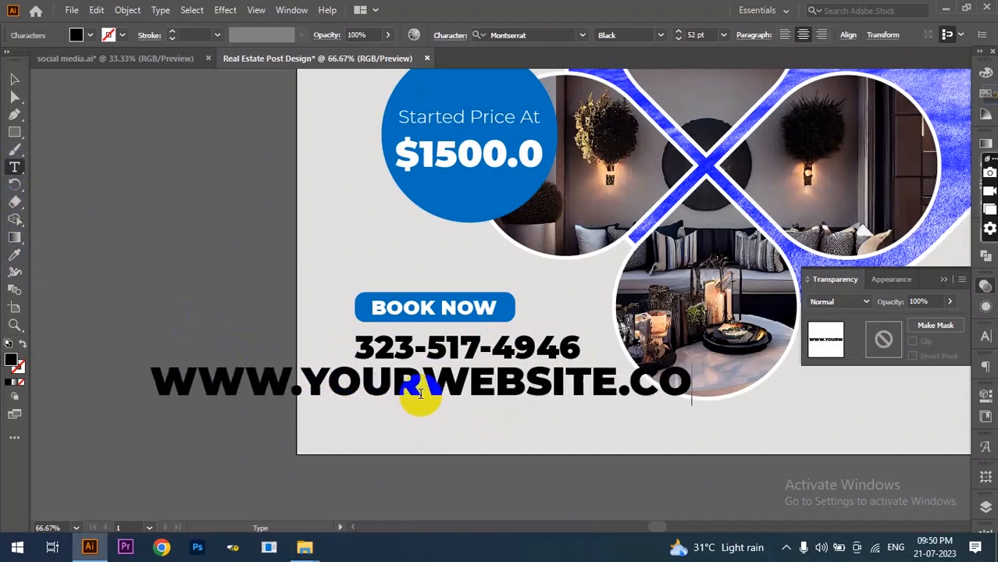
{"action": "key", "text": "ctrl+a"}
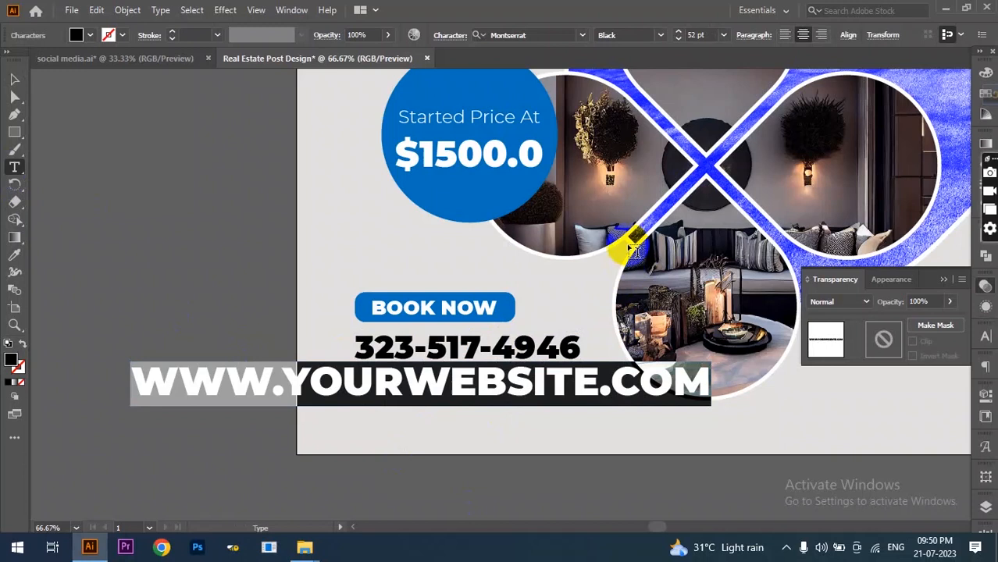
{"action": "left_click", "coordinate": [660, 35]}
{"action": "left_click", "coordinate": [658, 154]}
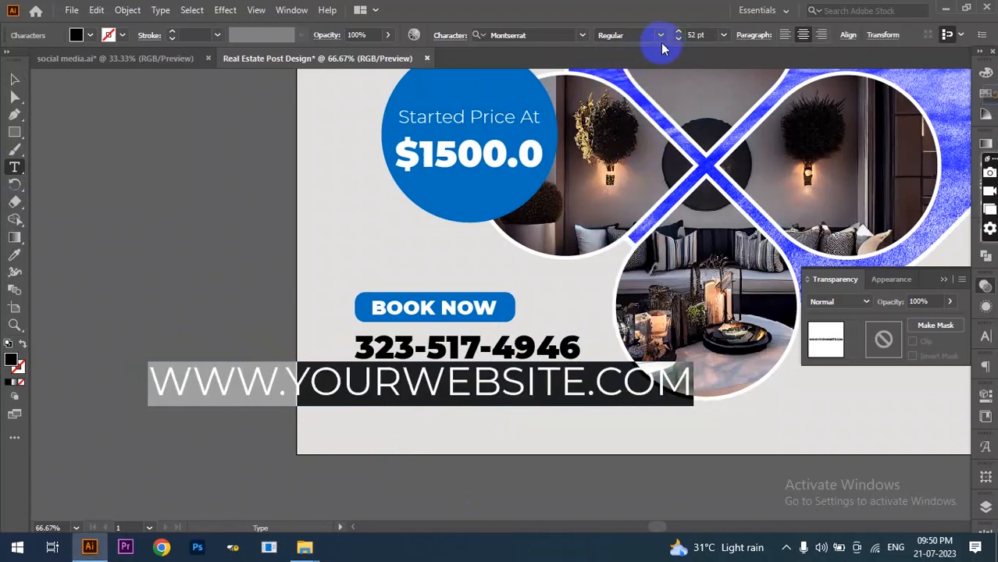
{"action": "left_click", "coordinate": [724, 35]}
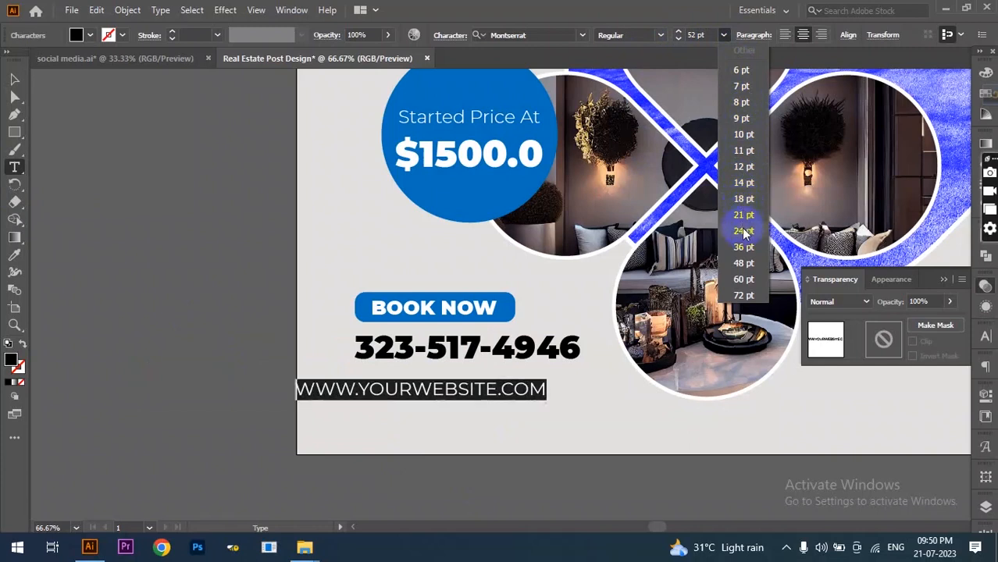
{"action": "left_click", "coordinate": [744, 231]}
- Place the website line under the phone number, and shift the phone number and BOOK NOW button lower
{"action": "left_click", "coordinate": [14, 78]}
{"action": "left_click_drag", "start_coordinate": [355, 387], "coordinate": [417, 390]}
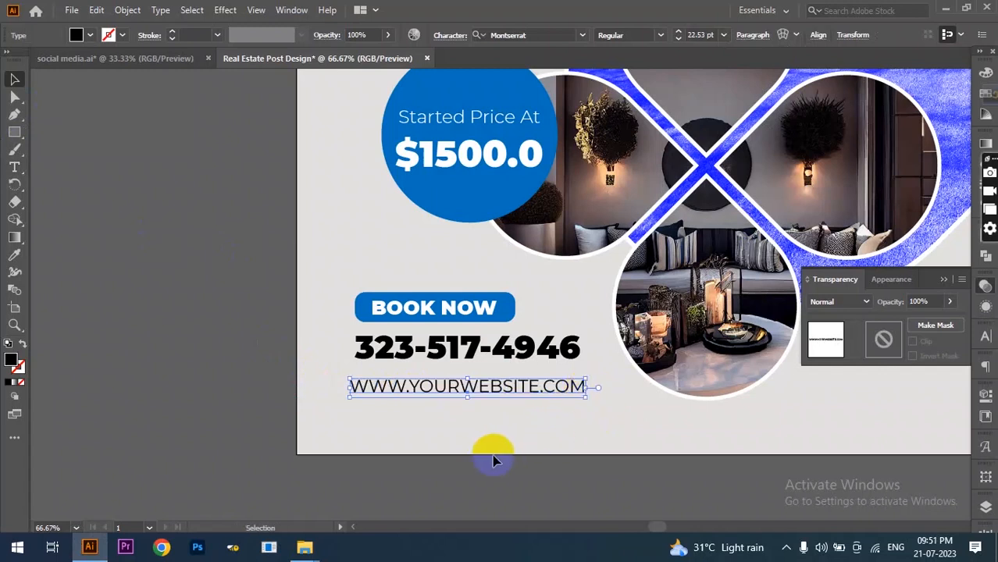
{"action": "scroll", "coordinate": [490, 457], "scroll_direction": "up", "scroll_amount": 1}
{"action": "left_click", "coordinate": [443, 403]}
{"action": "left_click_drag", "start_coordinate": [444, 402], "coordinate": [445, 409]}
{"action": "left_click_drag", "start_coordinate": [456, 358], "coordinate": [453, 372]}
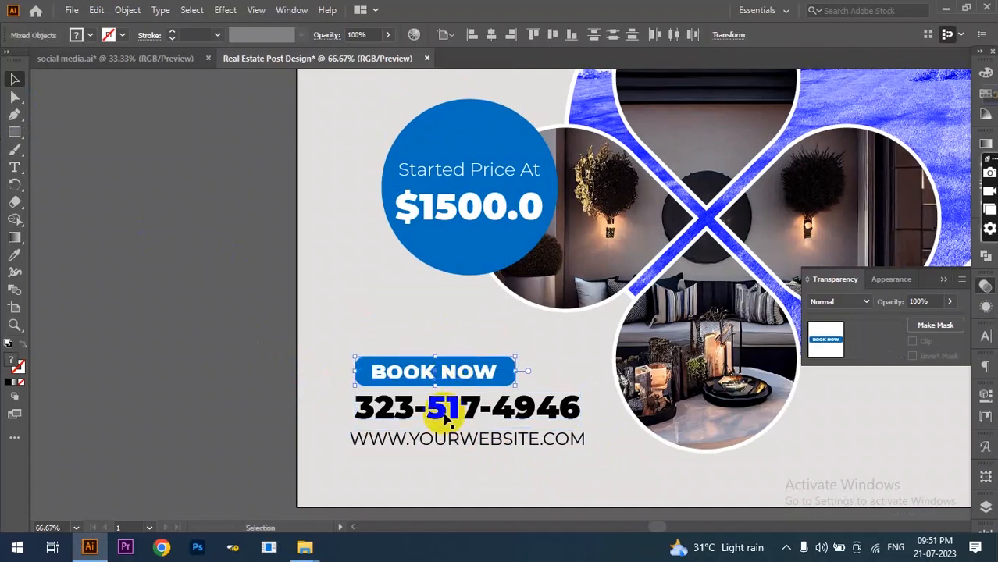
- Zoom around the artboard and pick the Ellipse Tool from the Rectangle tool flyout
{"action": "scroll", "coordinate": [393, 407], "scroll_direction": "down", "scroll_amount": 2}
{"action": "scroll", "coordinate": [686, 439], "scroll_direction": "up", "scroll_amount": 1}
{"action": "scroll", "coordinate": [757, 441], "scroll_direction": "down", "scroll_amount": 1}
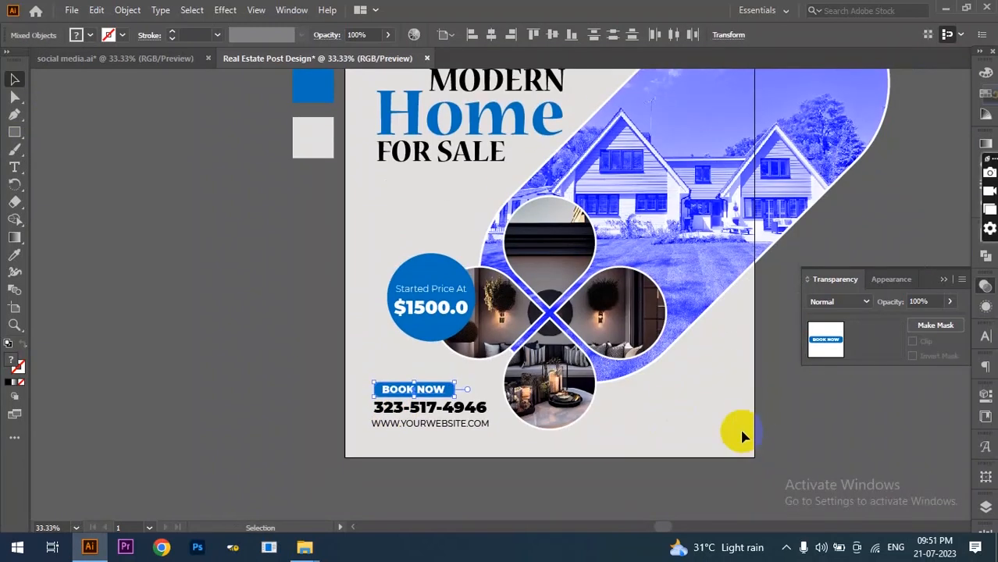
{"action": "scroll", "coordinate": [785, 429], "scroll_direction": "up", "scroll_amount": 1}
{"action": "scroll", "coordinate": [786, 425], "scroll_direction": "up", "scroll_amount": 1}
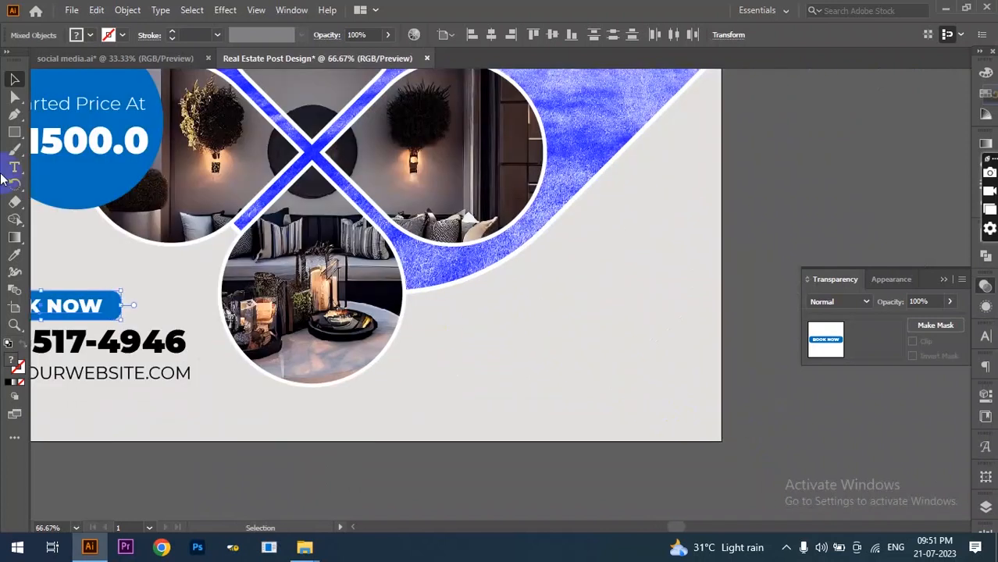
{"action": "left_click_drag", "start_coordinate": [13, 134], "coordinate": [63, 147]}
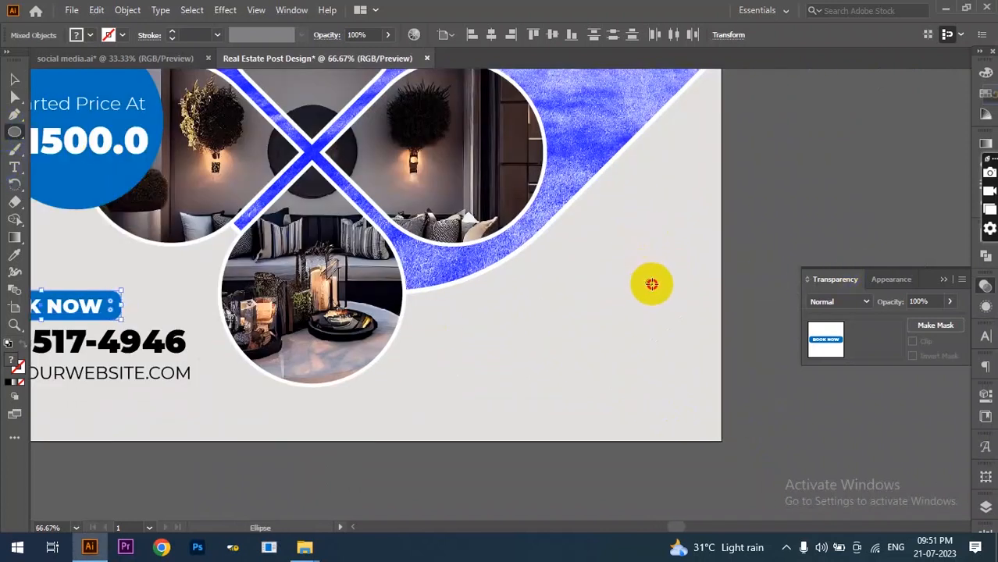
- Draw a small dot right of the photos and fill it with the price circle's blue
{"action": "left_click_drag", "start_coordinate": [645, 279], "coordinate": [653, 288]}
{"action": "scroll", "coordinate": [211, 246], "scroll_direction": "up", "scroll_amount": 1}
{"action": "left_click", "coordinate": [14, 254]}
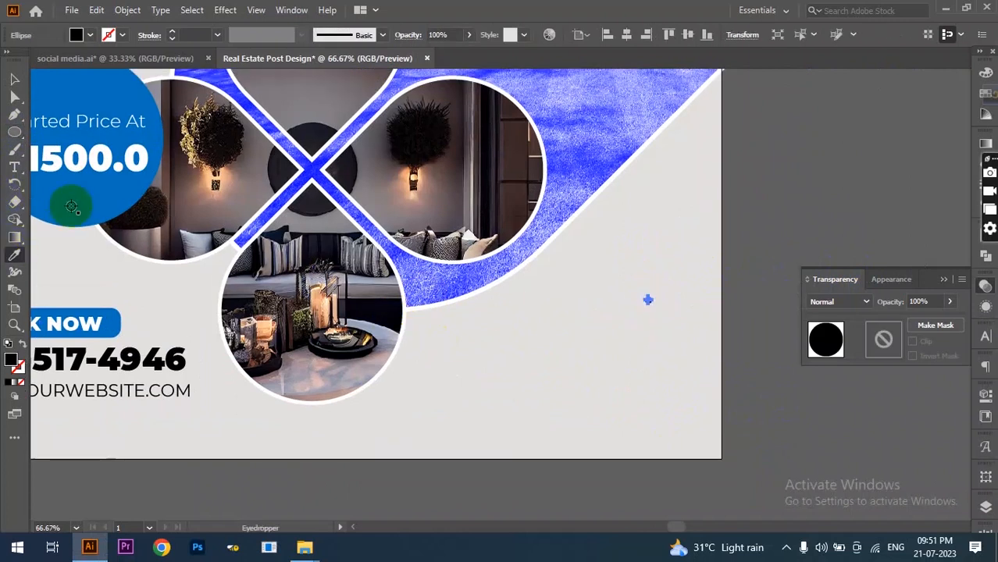
{"action": "left_click", "coordinate": [69, 206]}
{"action": "left_click", "coordinate": [14, 79]}
{"action": "left_click", "coordinate": [653, 307]}
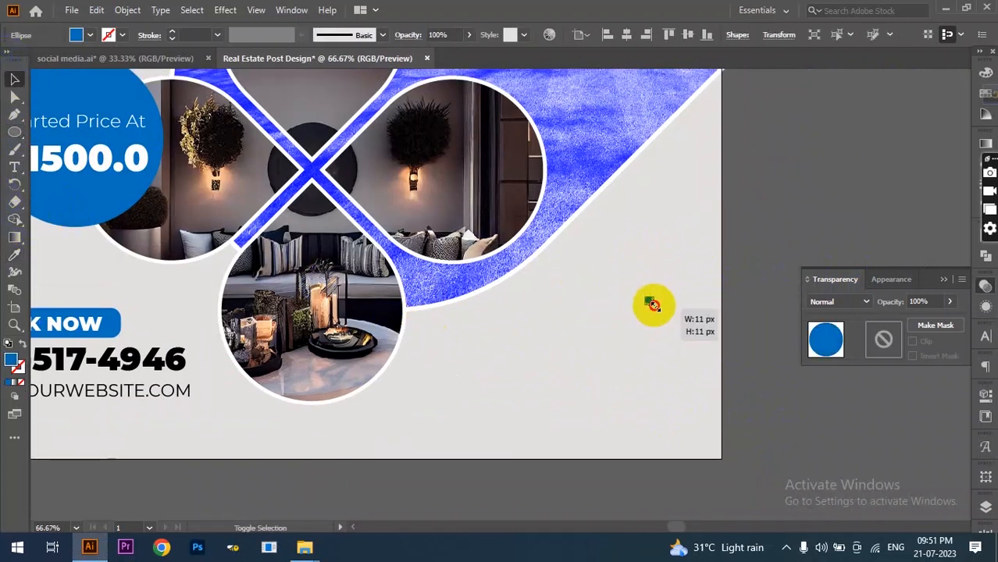
- Add the list 03 BED ROOMS, 03 LIVING ROOMS, SWIMMING POOL, GUEST HOUSE beside the photos
{"action": "left_click", "coordinate": [14, 167]}
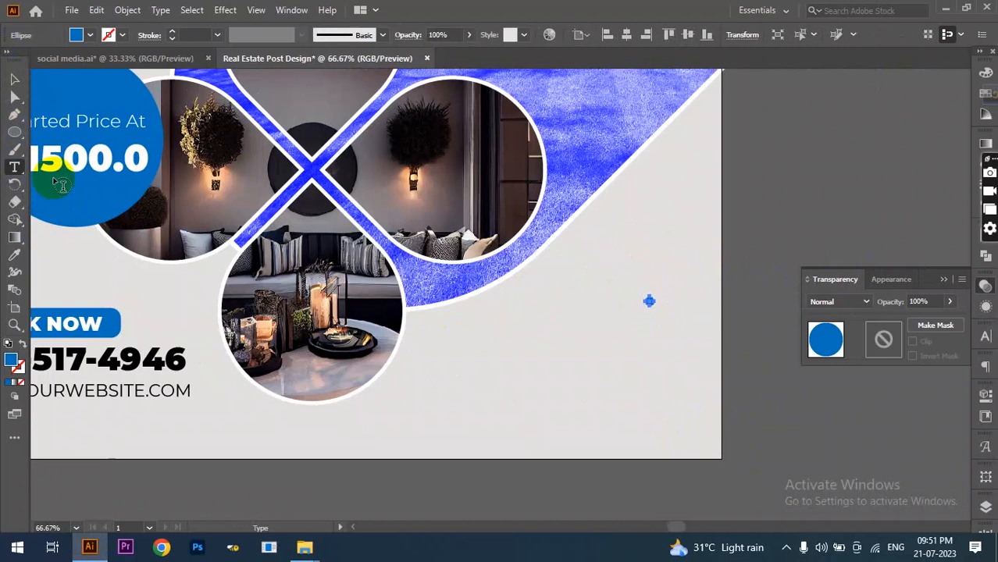
{"action": "left_click", "coordinate": [513, 316]}
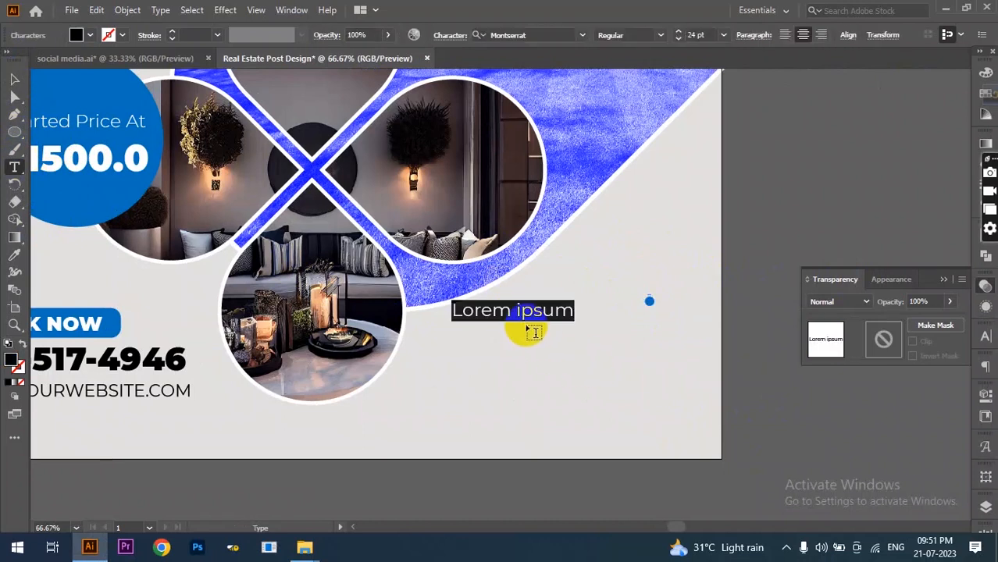
{"action": "type", "text": "0"}
{"action": "type", "text": "3 BED ROOMS"}
{"action": "key", "text": "BackSpace"}
{"action": "type", "text": "D ROOMS"}
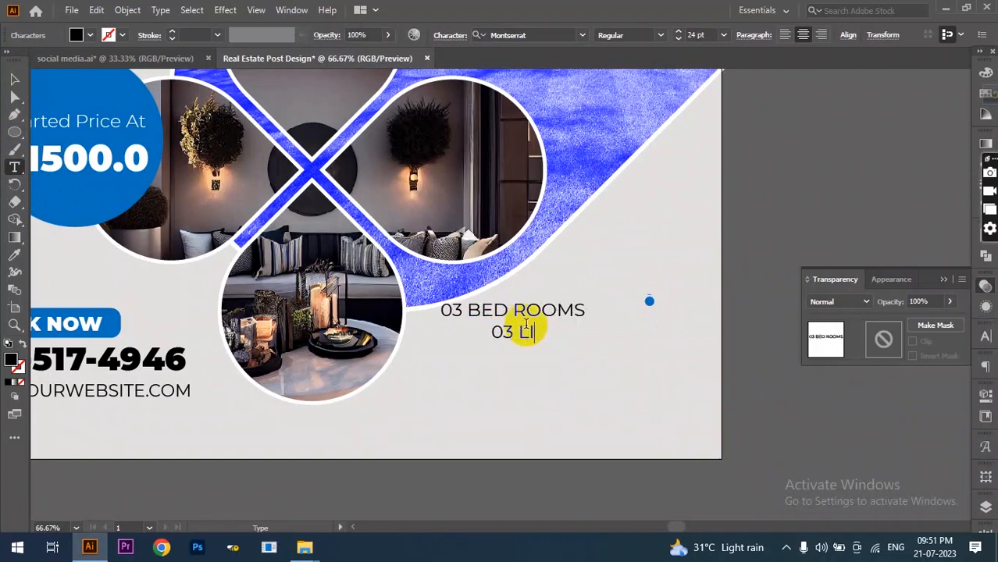
{"action": "type", "text": "03 LIVING ROOMS "}
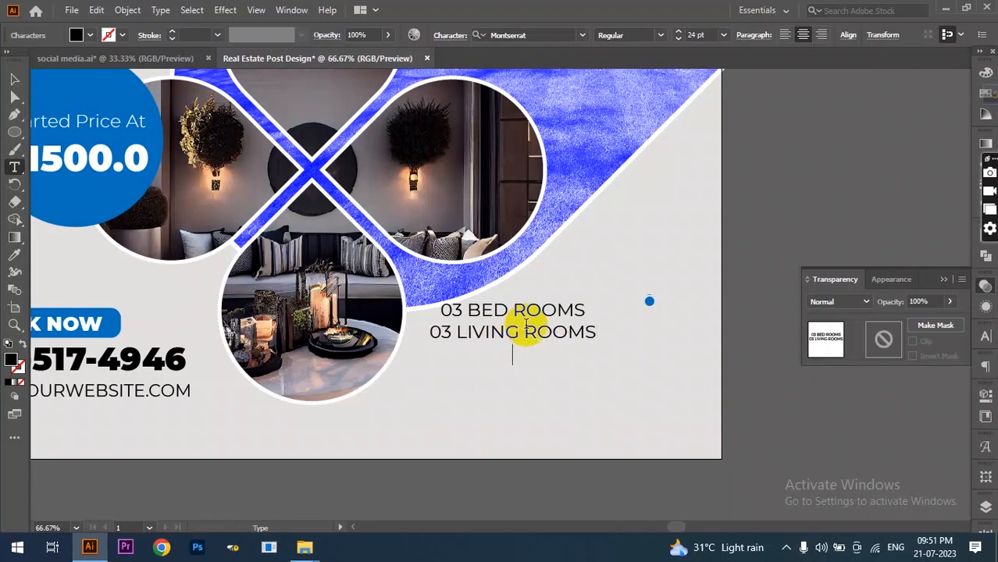
{"action": "type", "text": "SWIMMING POOL GUEST "}
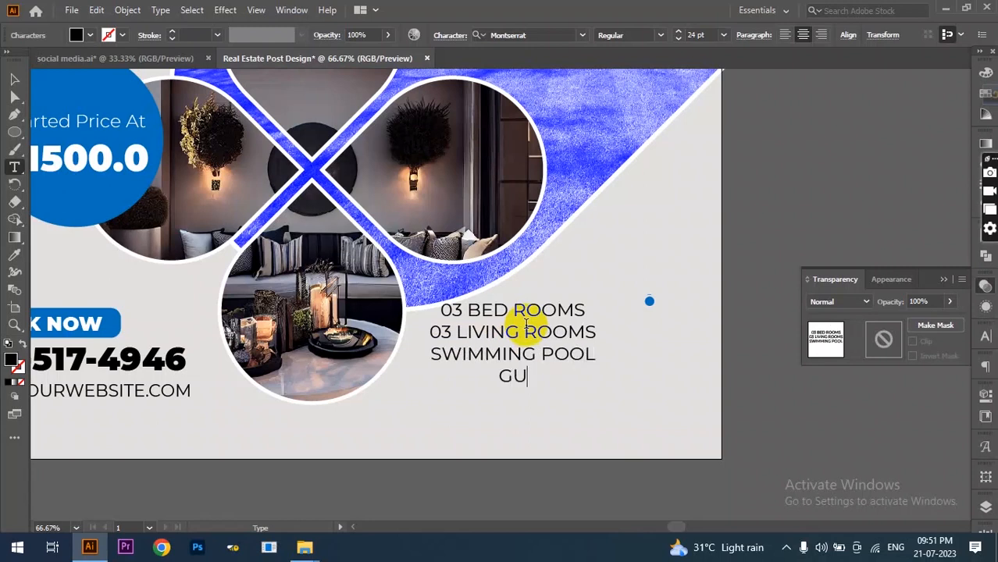
{"action": "type", "text": "HOUSE"}
- Right-align the room list, move it right and enlarge it, and place the blue dot beside 03 BED ROOMS
{"action": "key", "text": "ctrl+a"}
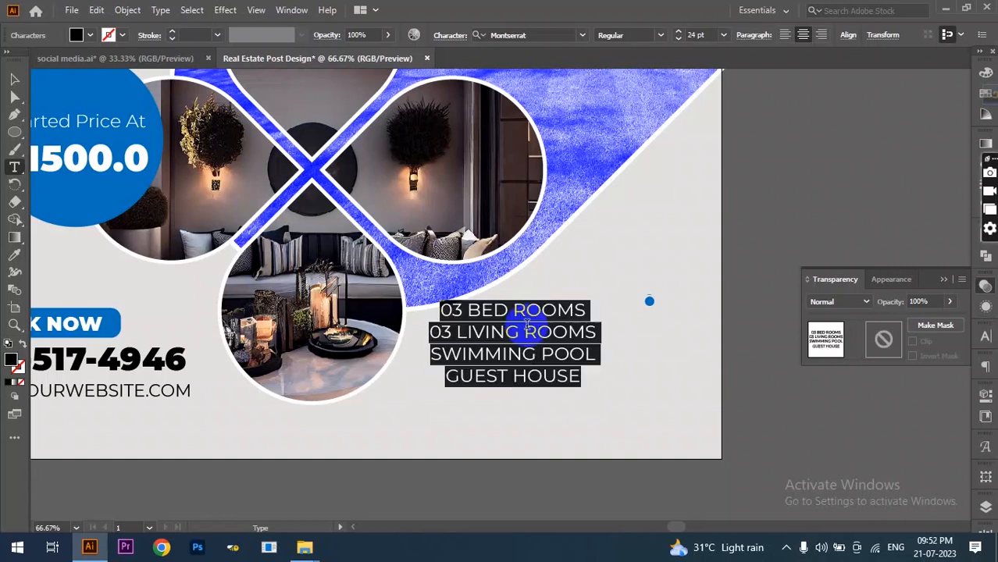
{"action": "left_click", "coordinate": [821, 35]}
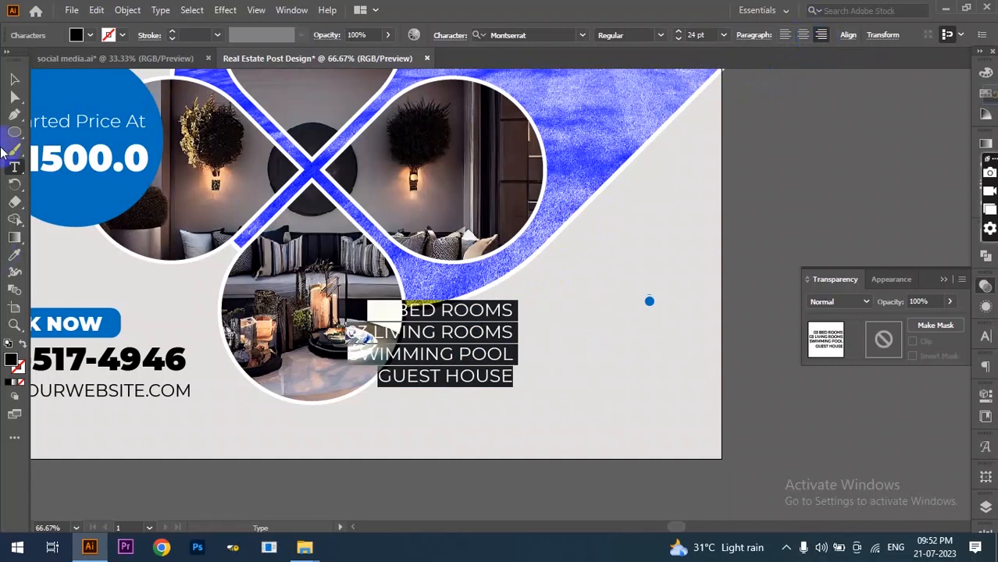
{"action": "left_click", "coordinate": [14, 79]}
{"action": "left_click_drag", "start_coordinate": [477, 362], "coordinate": [606, 354]}
{"action": "left_click_drag", "start_coordinate": [477, 380], "coordinate": [440, 398]}
{"action": "left_click_drag", "start_coordinate": [534, 342], "coordinate": [535, 358]}
{"action": "left_click_drag", "start_coordinate": [641, 411], "coordinate": [656, 420]}
{"action": "left_click_drag", "start_coordinate": [651, 302], "coordinate": [670, 322]}
{"action": "scroll", "coordinate": [677, 351], "scroll_direction": "up", "scroll_amount": 2}
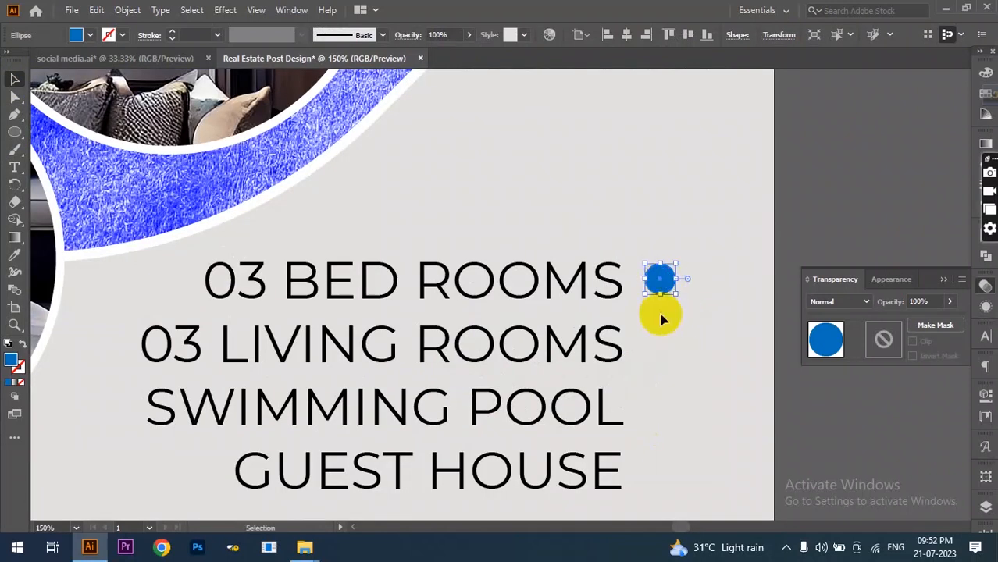
- Alt-drag copies of the blue dot down beside each room-list line, then deselect
{"action": "key", "text": "ctrl+minus"}
{"action": "key", "text": "ctrl+minus"}
{"action": "left_click_drag", "start_coordinate": [679, 295], "coordinate": [679, 322]}
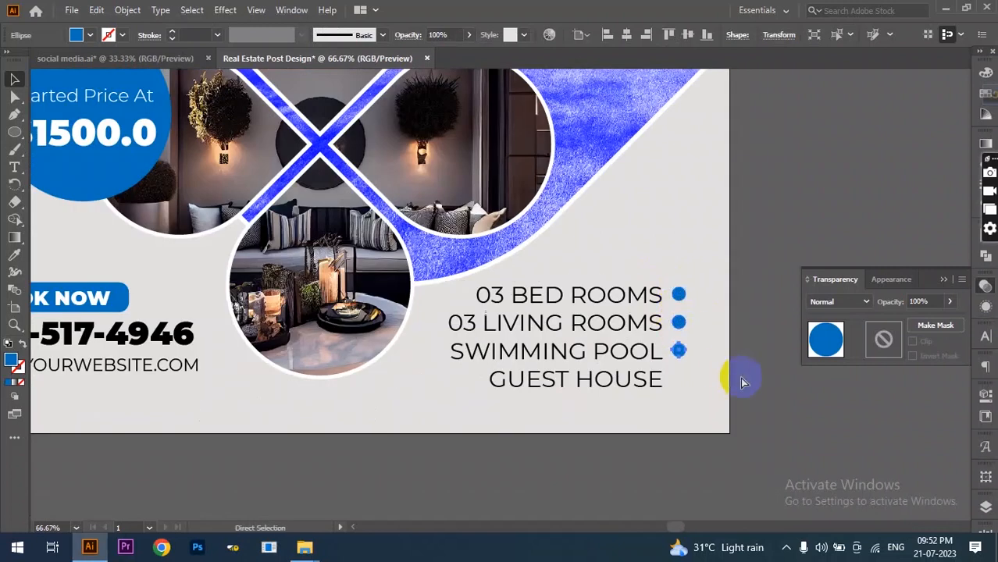
{"action": "left_click", "coordinate": [738, 404]}
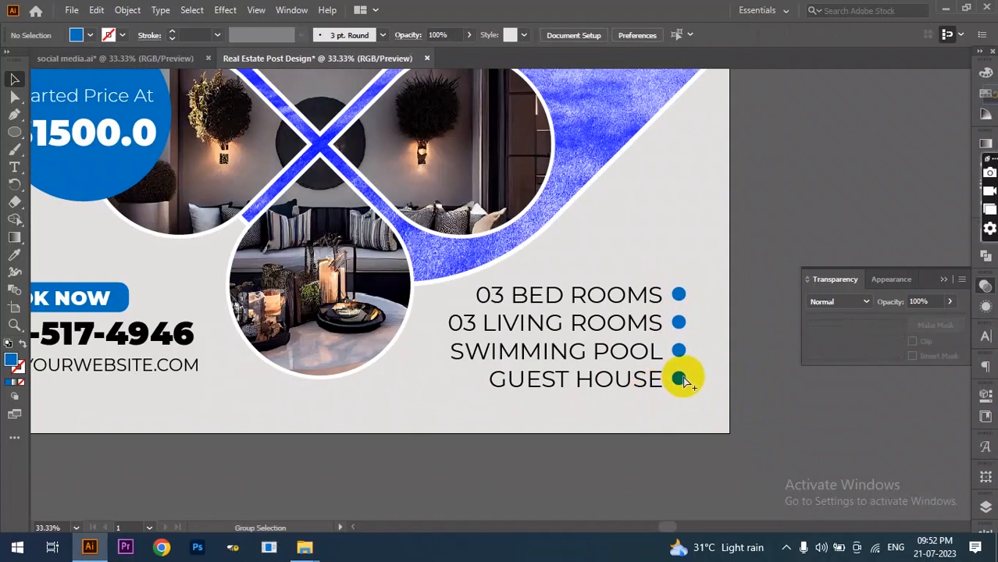
{"action": "key", "text": "ctrl+minus"}
{"action": "key", "text": "ctrl+minus"}
{"action": "key", "text": "ctrl+minus"}
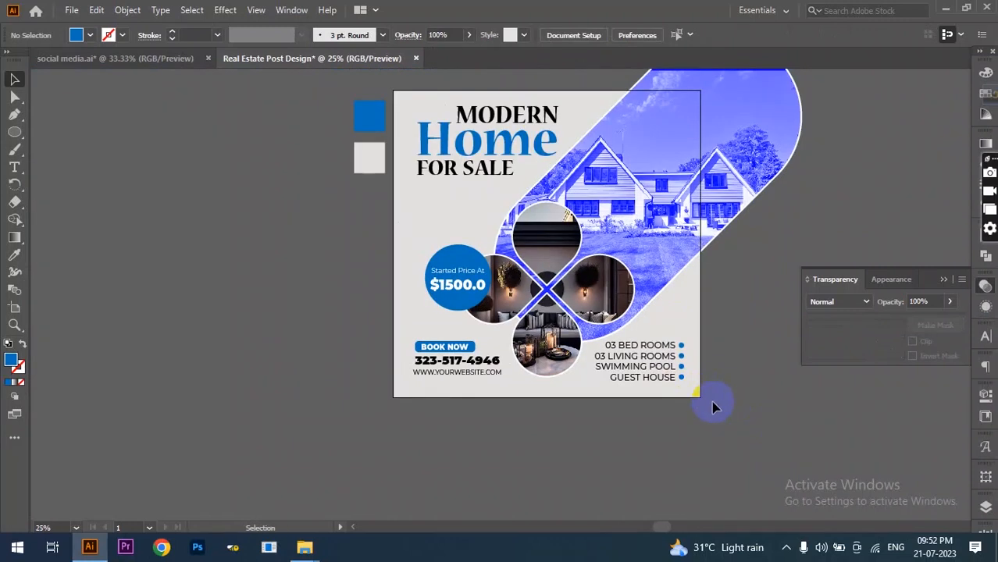
- Zoom out to the whole artboard and collapse the Transparency panel
{"action": "scroll", "coordinate": [714, 406], "scroll_direction": "up", "scroll_amount": 2}
{"action": "scroll", "coordinate": [713, 406], "scroll_direction": "down", "scroll_amount": 1}
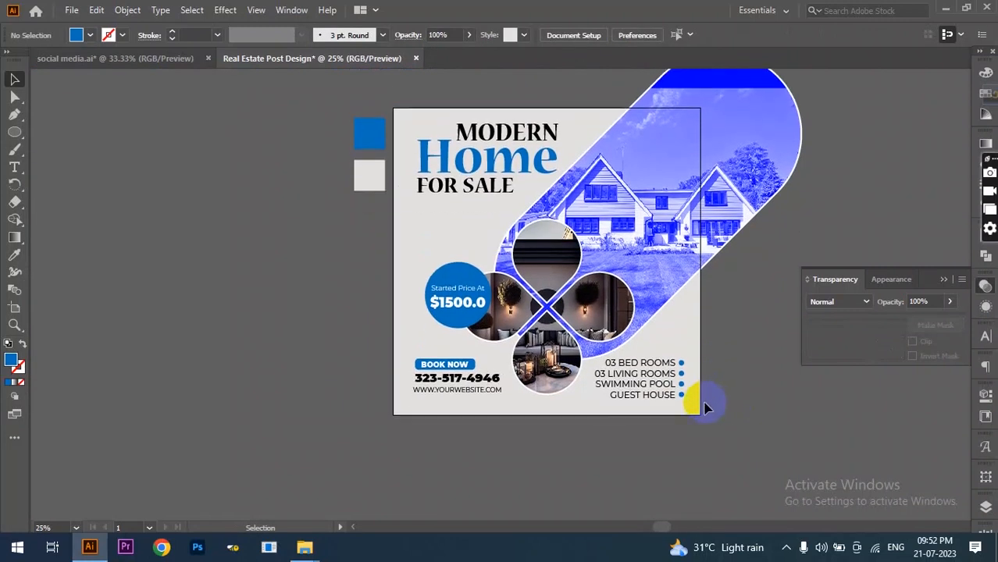
{"action": "left_click", "coordinate": [946, 280]}
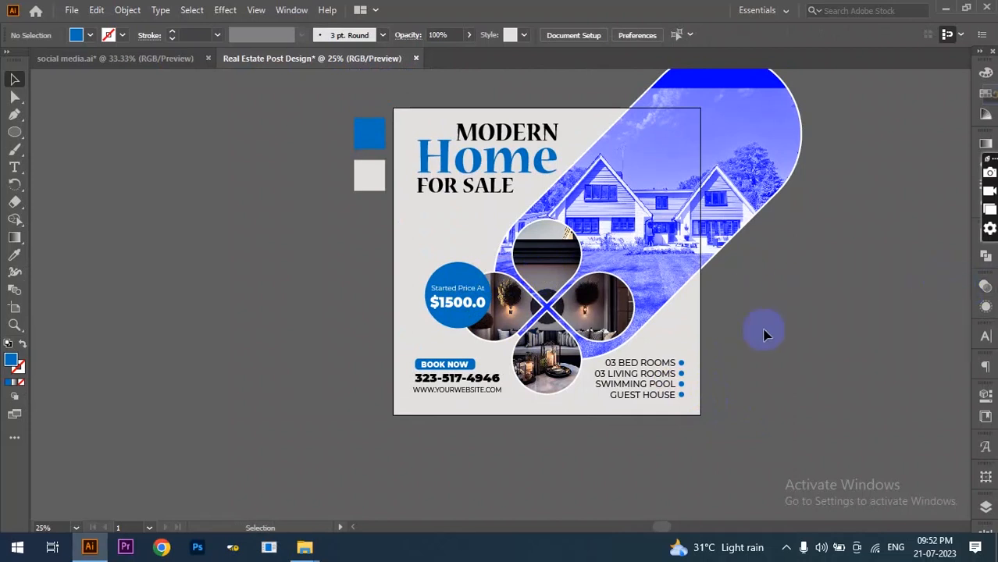
{"action": "scroll", "coordinate": [766, 352], "scroll_direction": "up", "scroll_amount": 2}
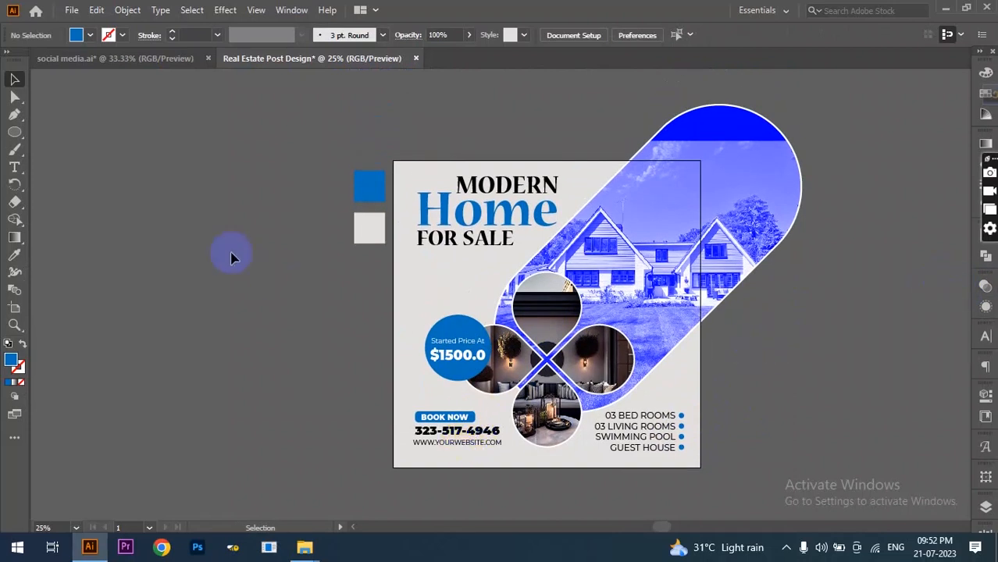
{"action": "scroll", "coordinate": [569, 251], "scroll_direction": "down", "scroll_amount": 2}
{"action": "scroll", "coordinate": [585, 251], "scroll_direction": "up", "scroll_amount": 1}
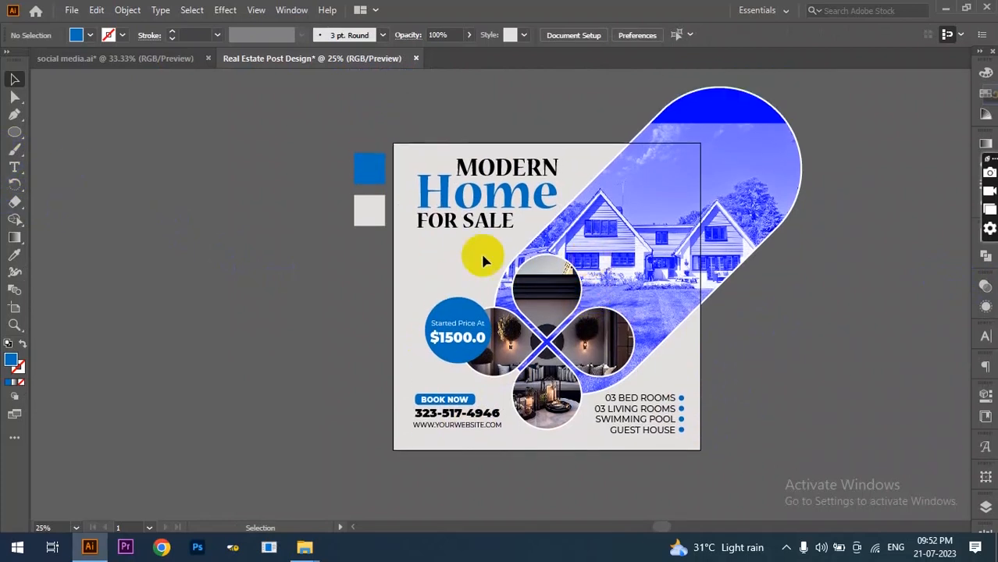
{"action": "left_click", "coordinate": [10, 133]}
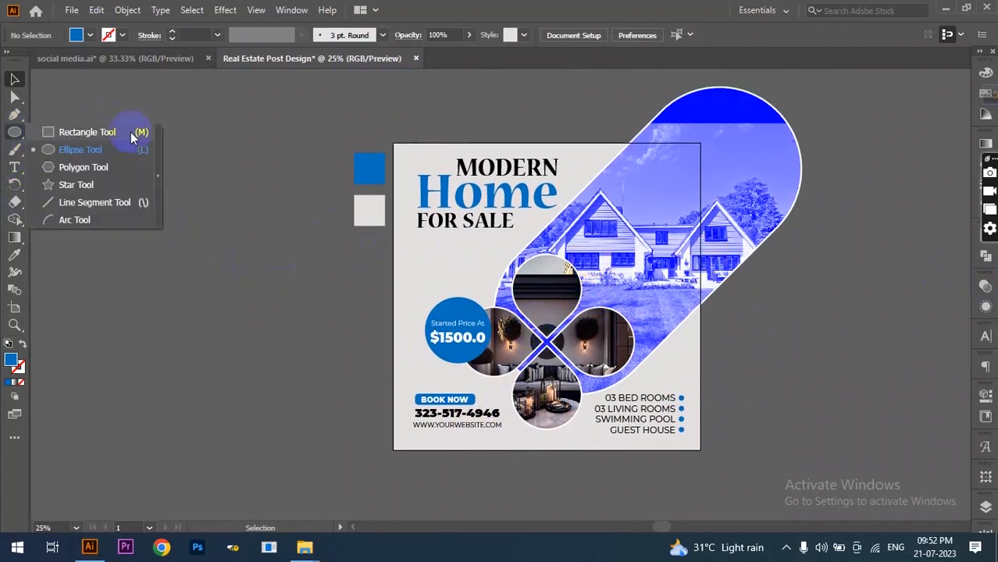
- Create a 1080 × 1080 px square, centred horizontally and top-aligned to the artboard
{"action": "left_click", "coordinate": [108, 133]}
{"action": "left_click", "coordinate": [403, 343]}
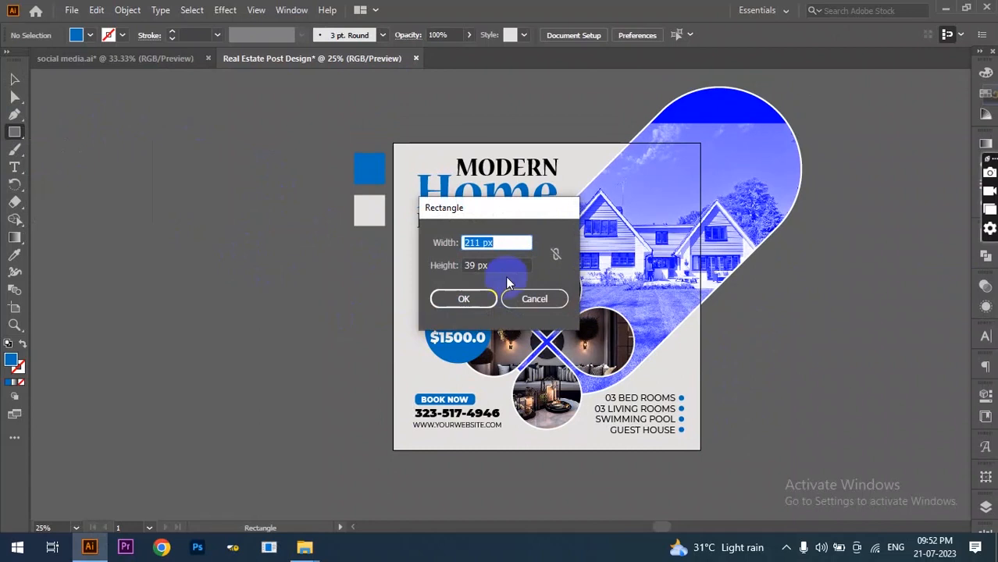
{"action": "type", "text": "1080"}
{"action": "key", "text": "Tab"}
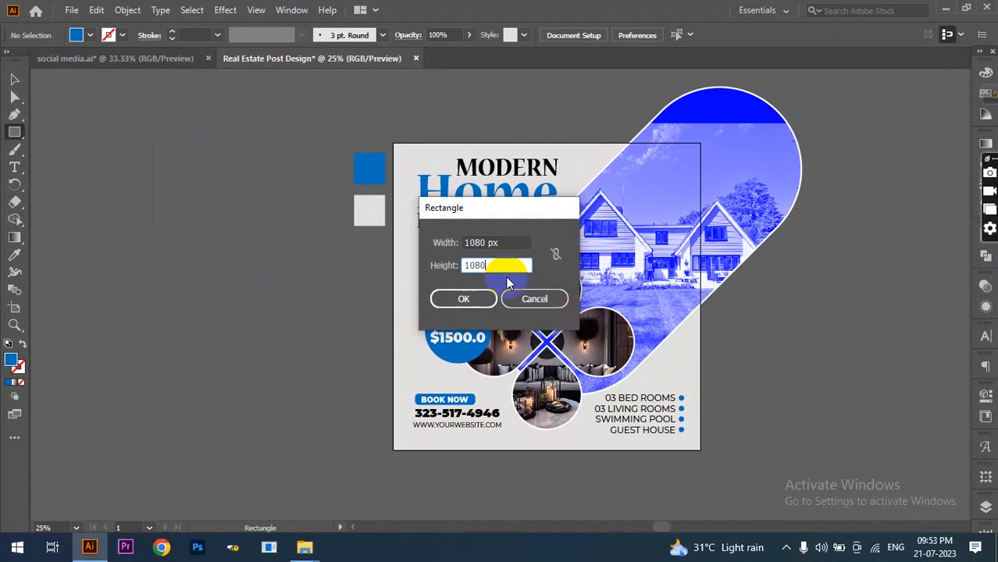
{"action": "type", "text": "1080"}
{"action": "key", "text": "Return"}
{"action": "left_click", "coordinate": [626, 34]}
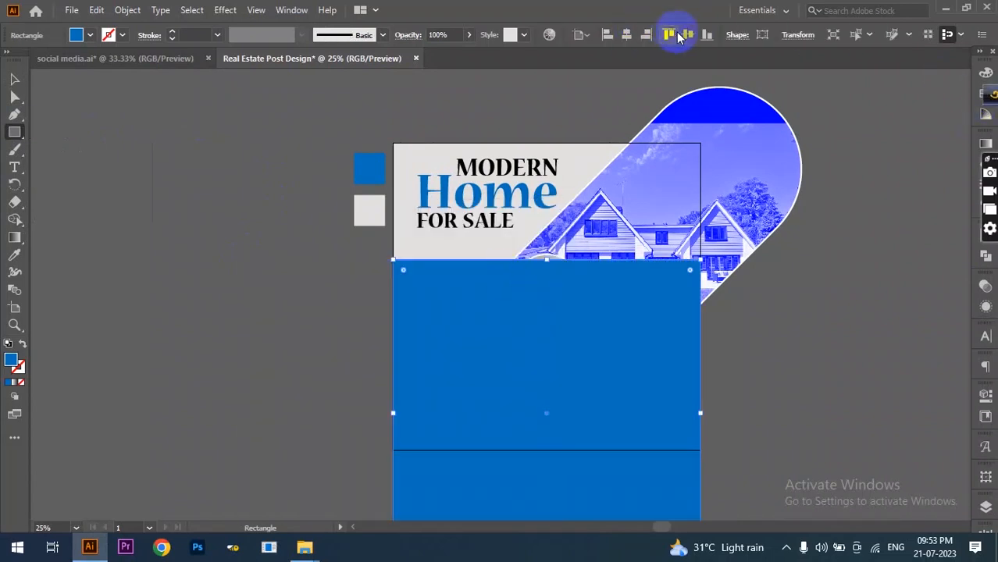
{"action": "left_click", "coordinate": [672, 35]}
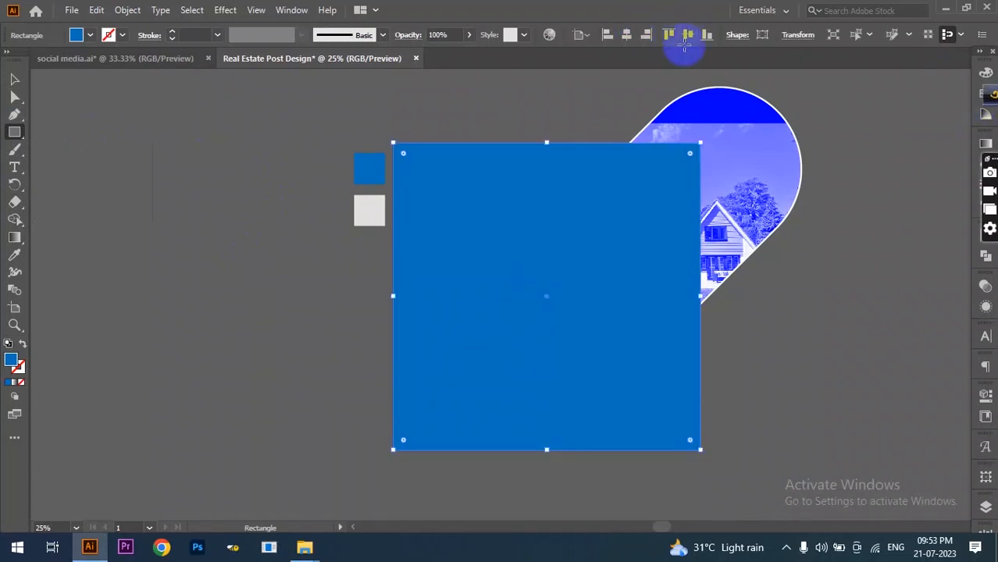
- Lower the square's opacity to 36% and add a -50 px Offset Path inset copy
{"action": "left_click", "coordinate": [469, 35]}
{"action": "left_click_drag", "start_coordinate": [468, 52], "coordinate": [430, 56]}
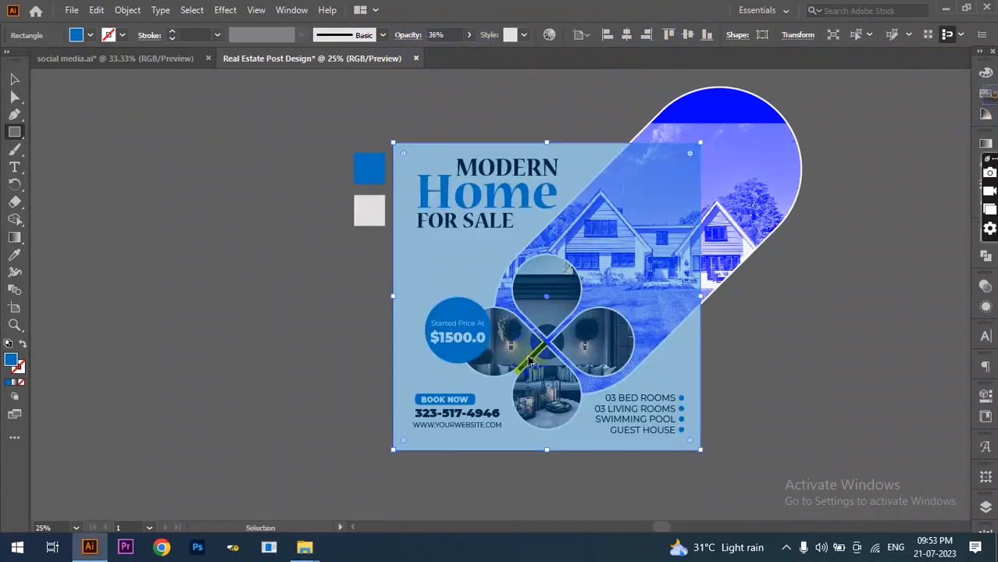
{"action": "key", "text": "ctrl+equal"}
{"action": "left_click", "coordinate": [128, 10]}
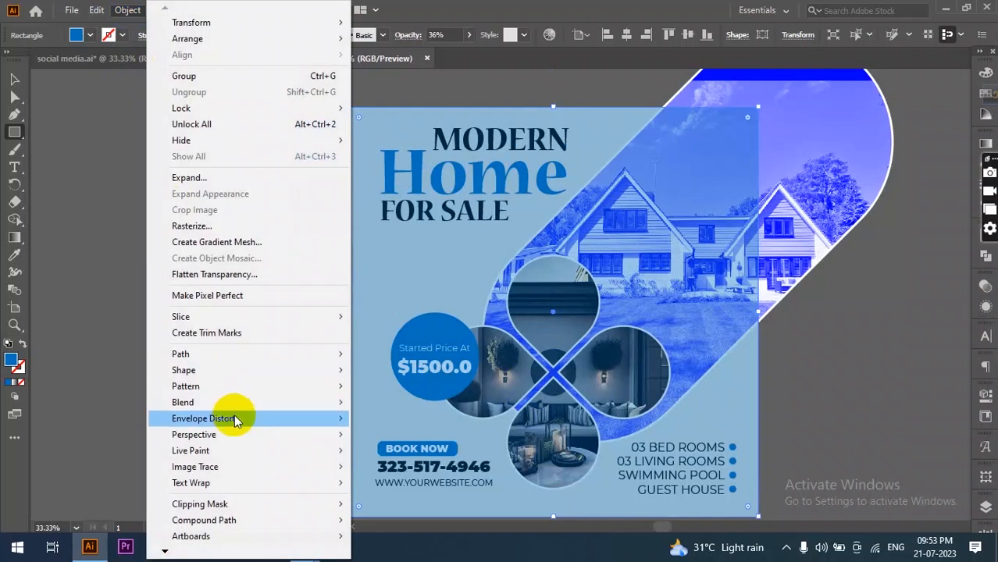
{"action": "mouse_move", "coordinate": [223, 354]}
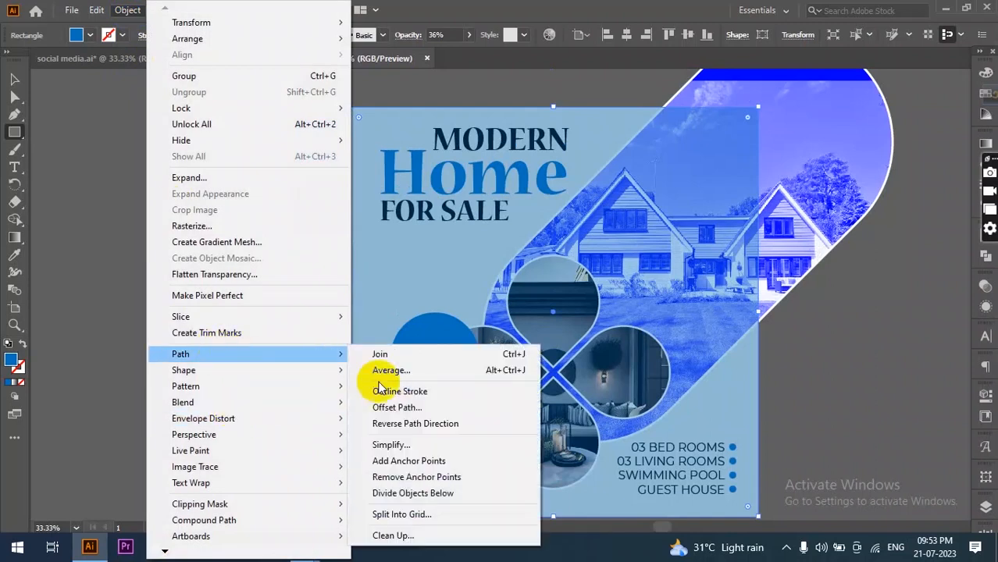
{"action": "left_click", "coordinate": [411, 408]}
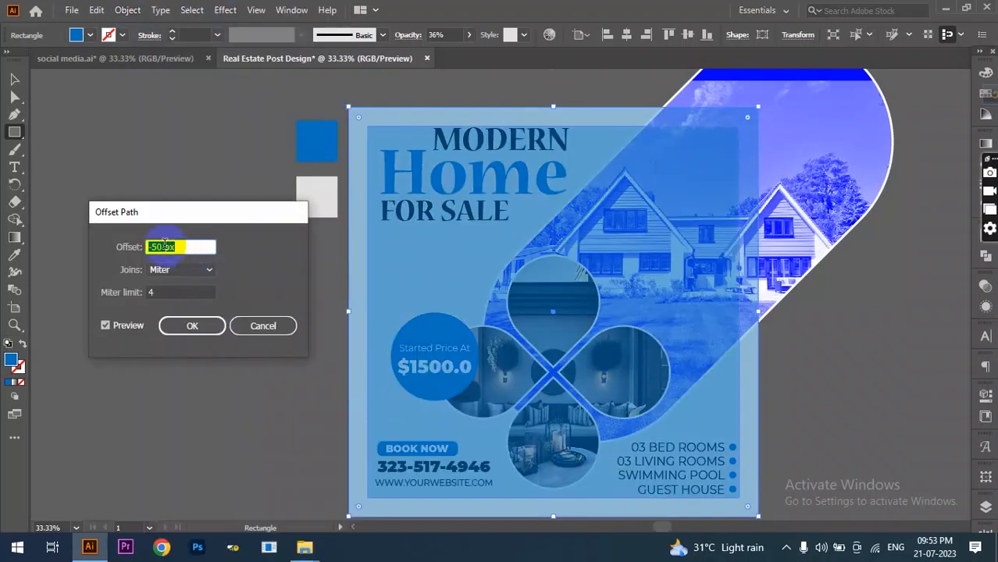
{"action": "left_click", "coordinate": [207, 331]}
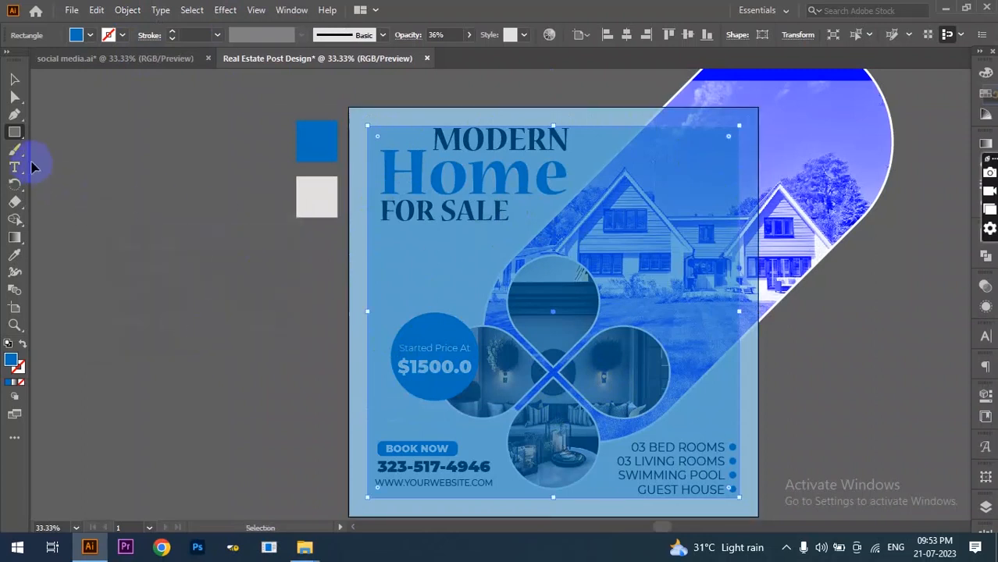
- Show rulers and drag guides to the inset square's left, top, bottom and right edges
{"action": "key", "text": "ctrl+r"}
{"action": "left_click_drag", "start_coordinate": [35, 165], "coordinate": [367, 193]}
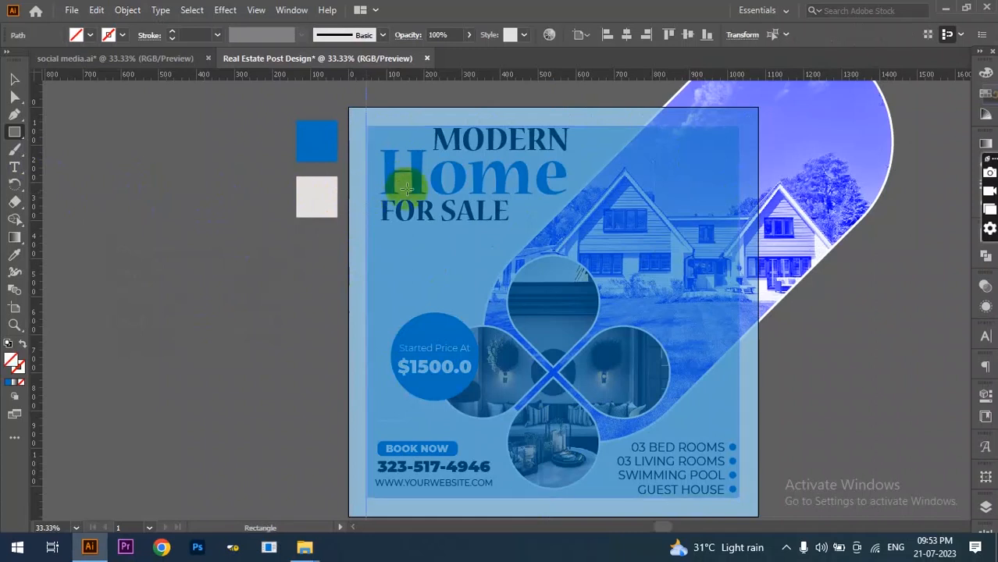
{"action": "left_click_drag", "start_coordinate": [522, 75], "coordinate": [526, 120]}
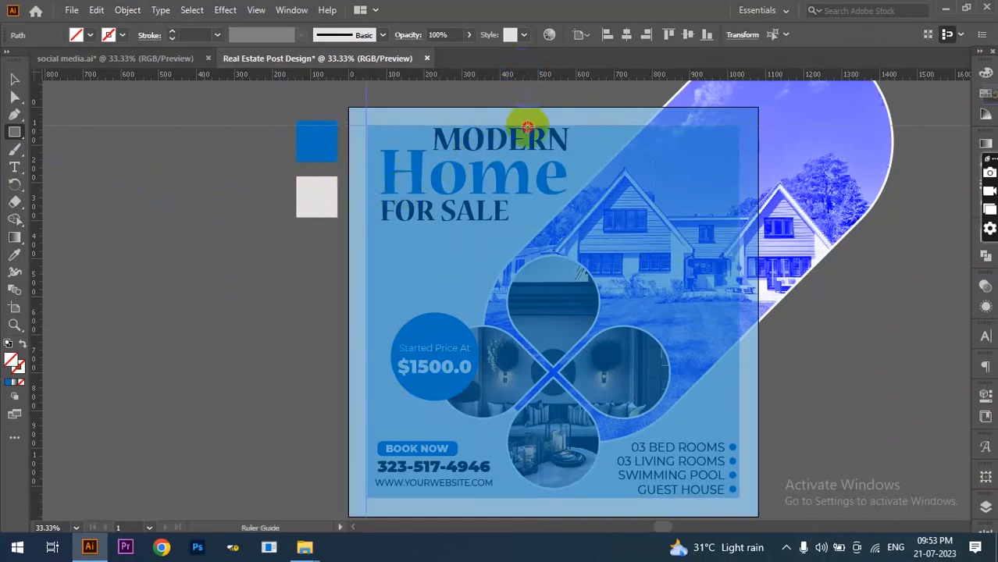
{"action": "left_click_drag", "start_coordinate": [619, 73], "coordinate": [639, 497]}
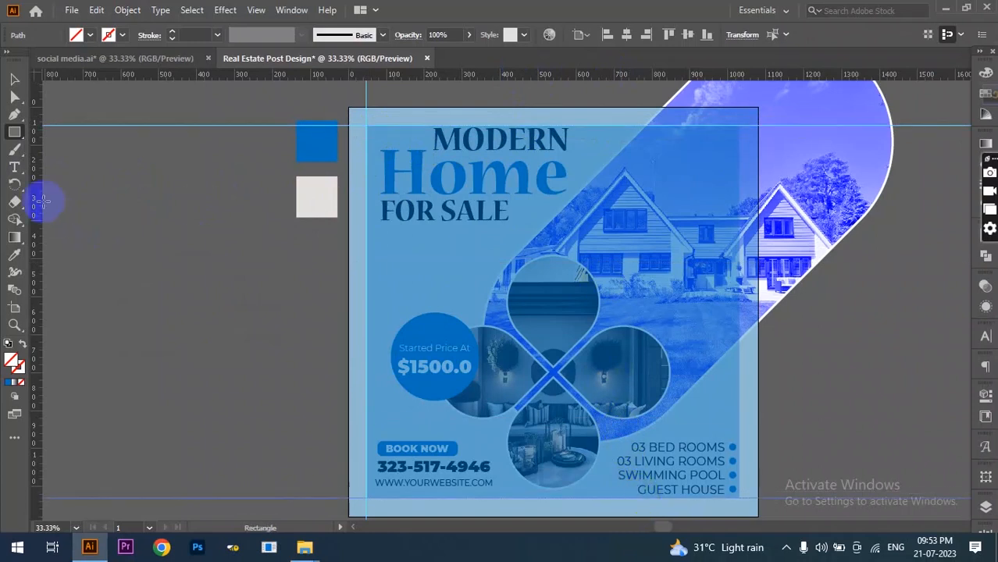
{"action": "left_click_drag", "start_coordinate": [43, 196], "coordinate": [739, 310]}
- Delete both translucent blue overlay squares
{"action": "left_click", "coordinate": [17, 79]}
{"action": "left_click", "coordinate": [537, 213]}
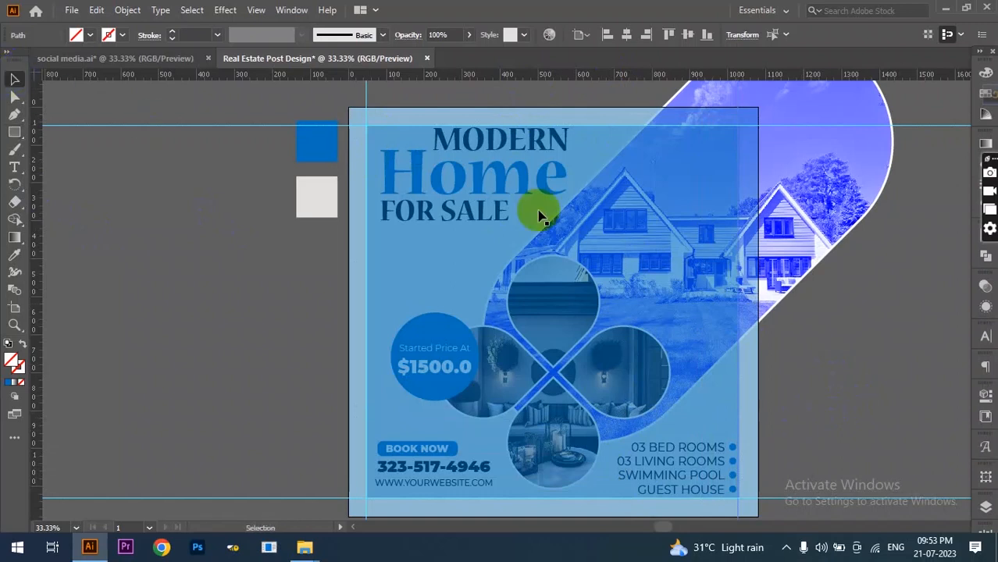
{"action": "key", "text": "Delete"}
{"action": "left_click", "coordinate": [539, 214]}
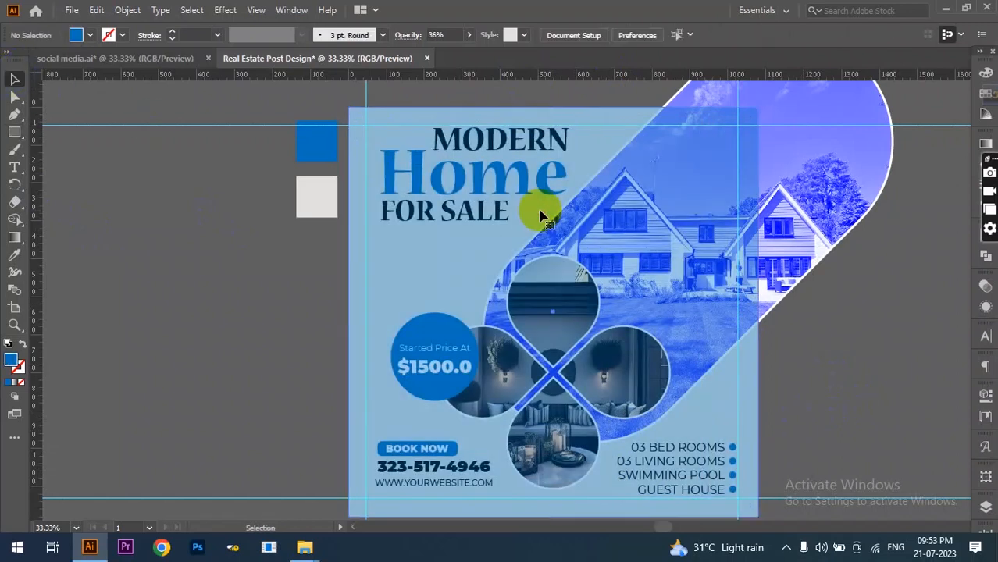
{"action": "key", "text": "Delete"}
{"action": "scroll", "coordinate": [457, 154], "scroll_direction": "up", "scroll_amount": 2}
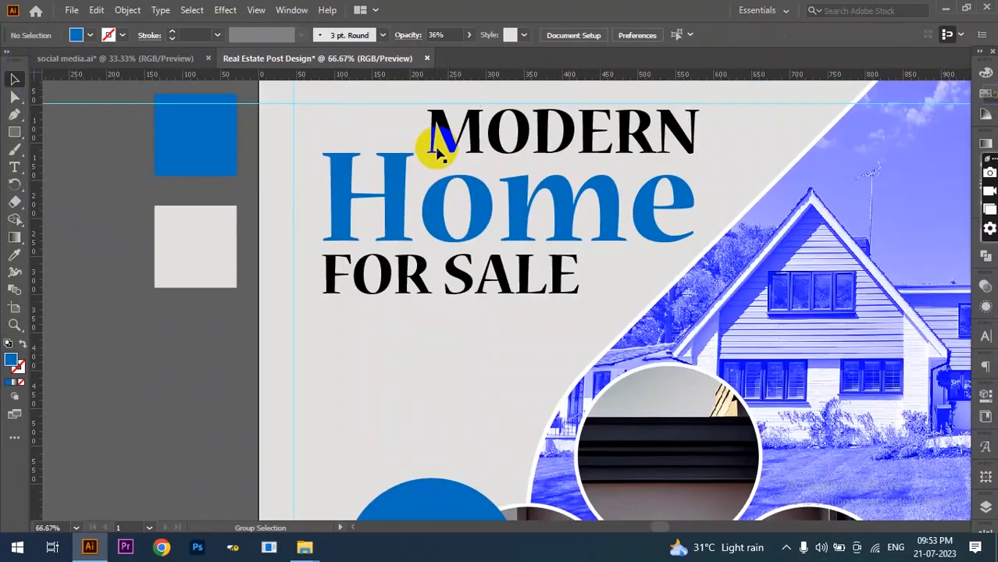
- Move the heading group flush with the top-left margin guides
{"action": "left_click", "coordinate": [400, 175]}
{"action": "left_click_drag", "start_coordinate": [397, 187], "coordinate": [372, 187]}
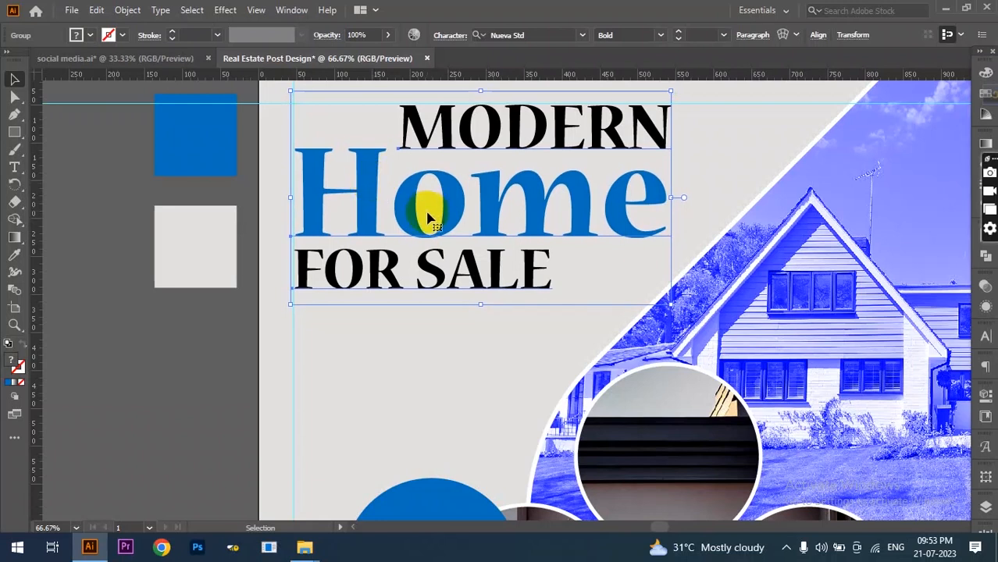
{"action": "scroll", "coordinate": [413, 242], "scroll_direction": "down", "scroll_amount": 10}
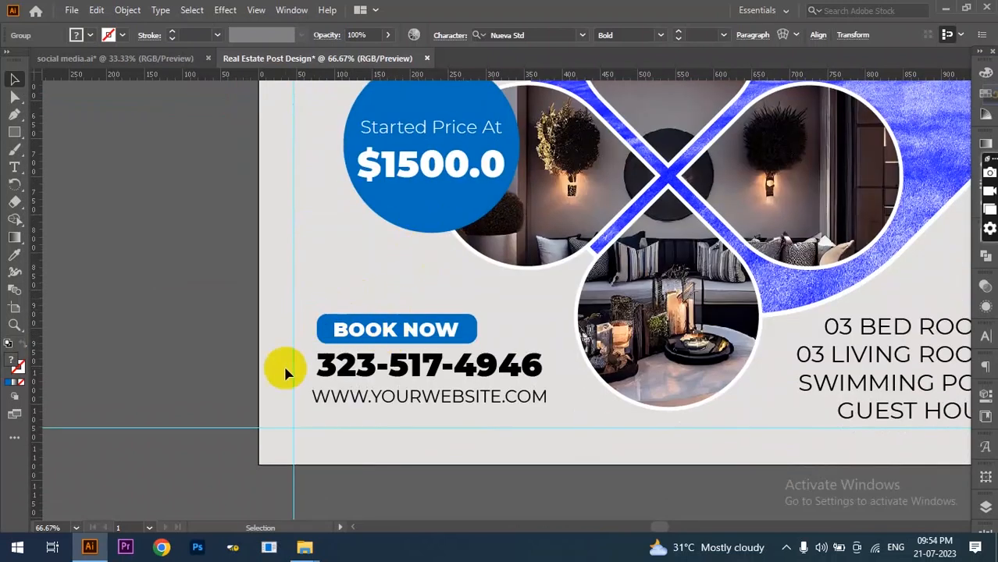
{"action": "scroll", "coordinate": [291, 397], "scroll_direction": "up", "scroll_amount": 1}
- Move the BOOK NOW, phone number and website block to the lower-left margin
{"action": "left_click_drag", "start_coordinate": [372, 266], "coordinate": [421, 411]}
{"action": "left_click_drag", "start_coordinate": [435, 345], "coordinate": [394, 335]}
{"action": "left_click", "coordinate": [336, 389]}
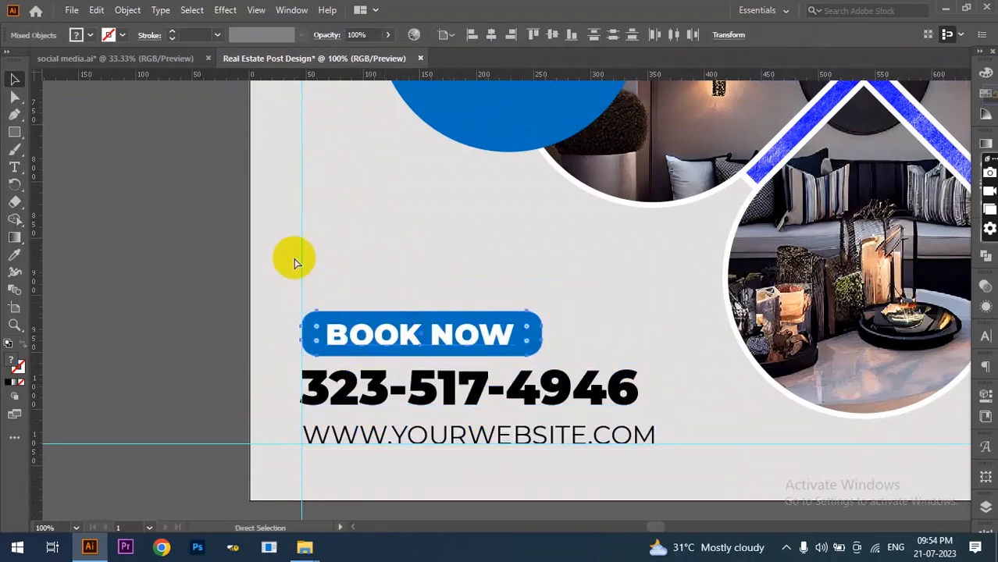
{"action": "key", "text": "ctrl+minus"}
{"action": "key", "text": "ctrl+minus"}
{"action": "scroll", "coordinate": [906, 364], "scroll_direction": "up", "scroll_amount": 2}
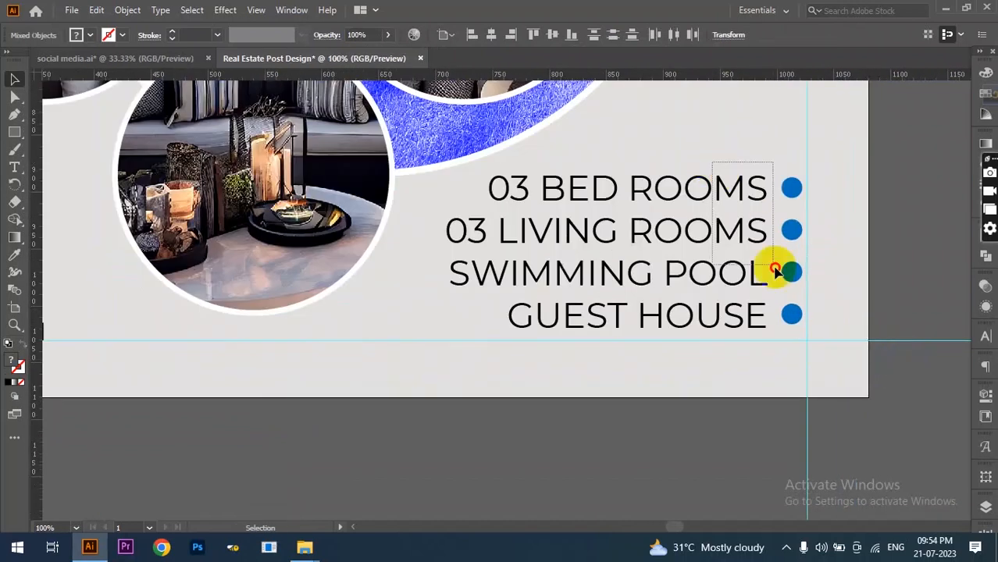
- Snap the room-details list to the bottom-right margin guides
{"action": "left_click", "coordinate": [791, 271]}
{"action": "left_click_drag", "start_coordinate": [792, 271], "coordinate": [796, 283]}
{"action": "scroll", "coordinate": [828, 332], "scroll_direction": "down", "scroll_amount": 3}
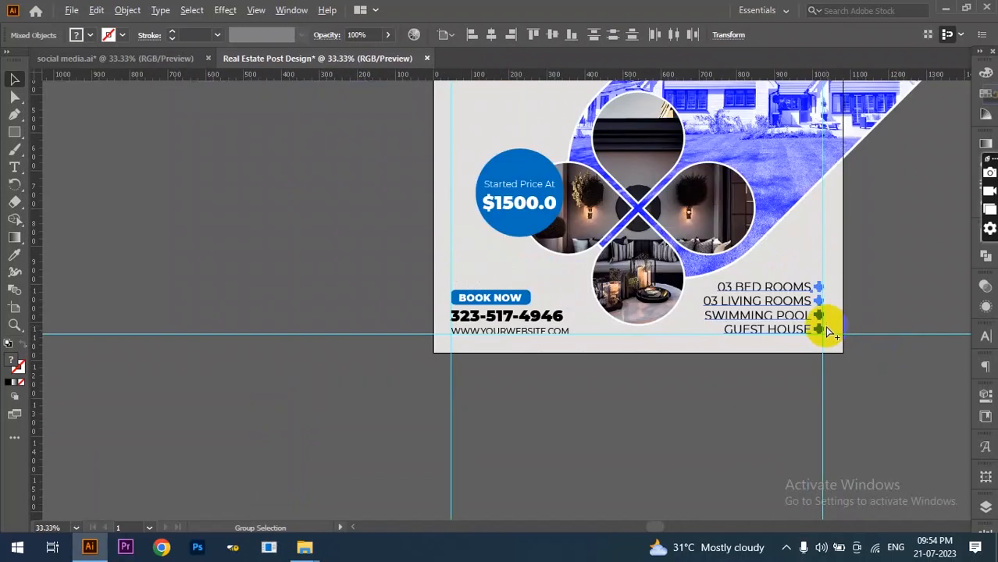
{"action": "scroll", "coordinate": [461, 264], "scroll_direction": "down", "scroll_amount": 1}
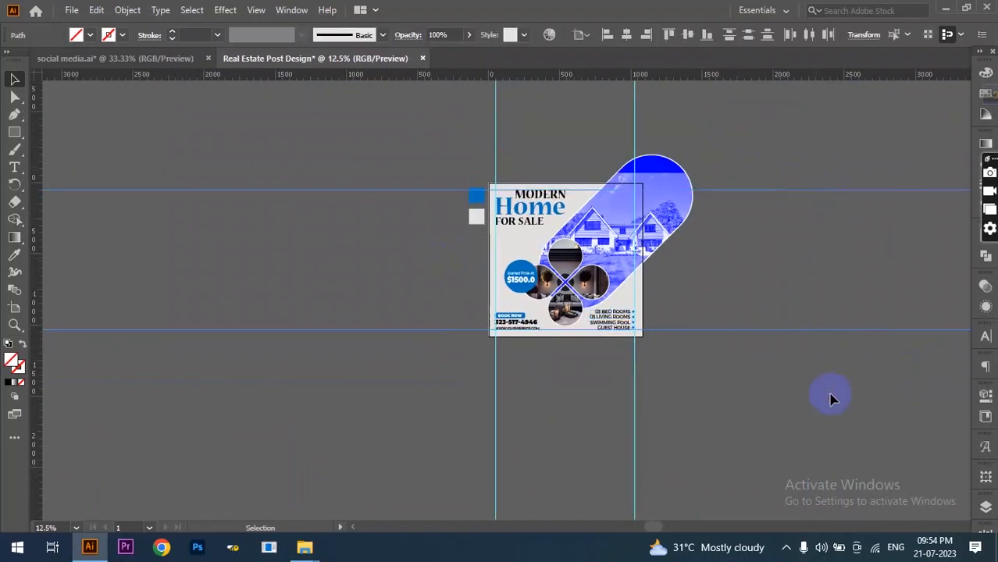
- Deselect and delete the margin guides
{"action": "left_click", "coordinate": [866, 328]}
{"action": "left_click_drag", "start_coordinate": [413, 444], "coordinate": [413, 445]}
{"action": "key", "text": "Delete"}
- Create a white 1080 × 1080 px square centred on the artboard
{"action": "left_click", "coordinate": [14, 131]}
{"action": "left_click", "coordinate": [371, 264]}
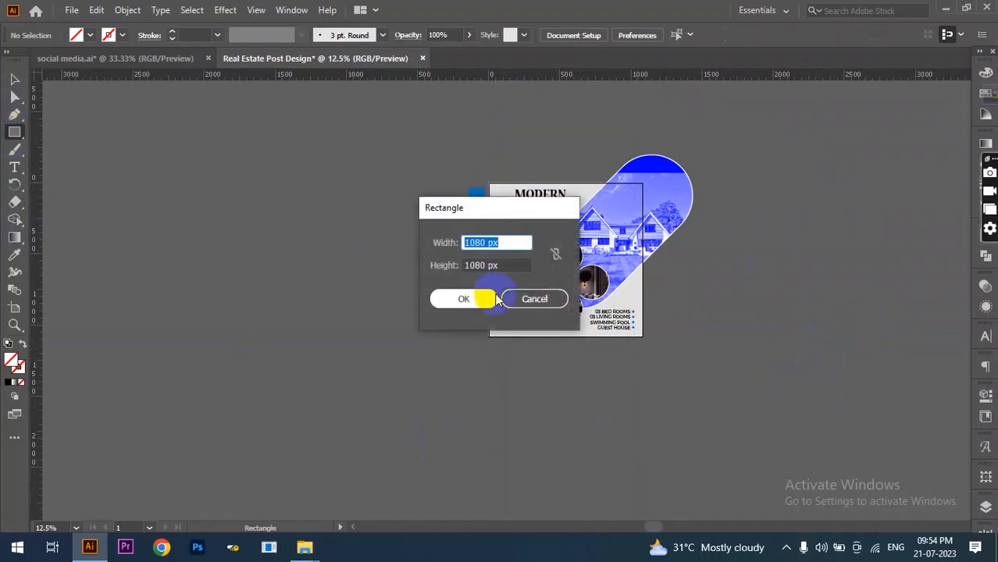
{"action": "left_click", "coordinate": [479, 300]}
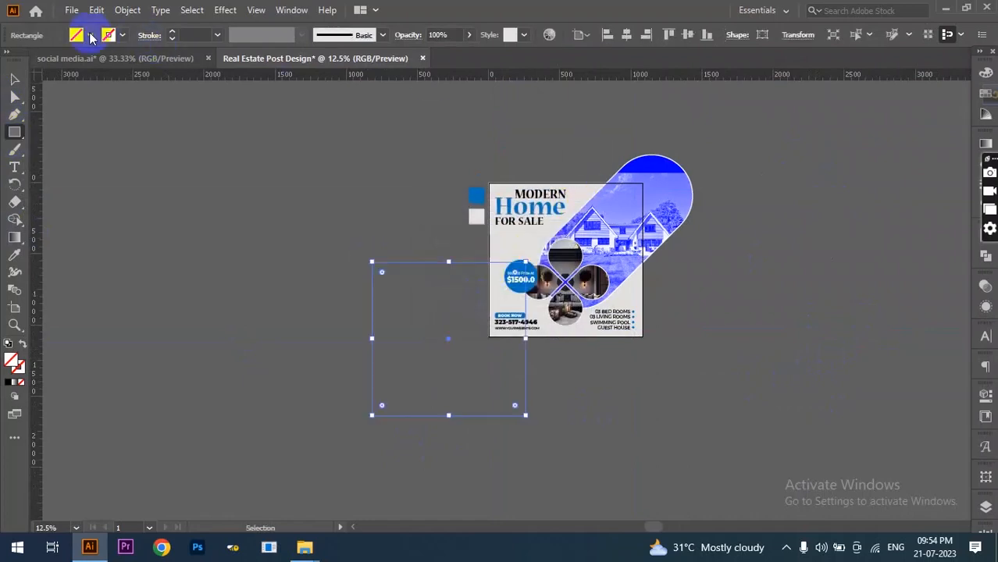
{"action": "left_click", "coordinate": [89, 34]}
{"action": "left_click", "coordinate": [31, 63]}
{"action": "left_click", "coordinate": [626, 34]}
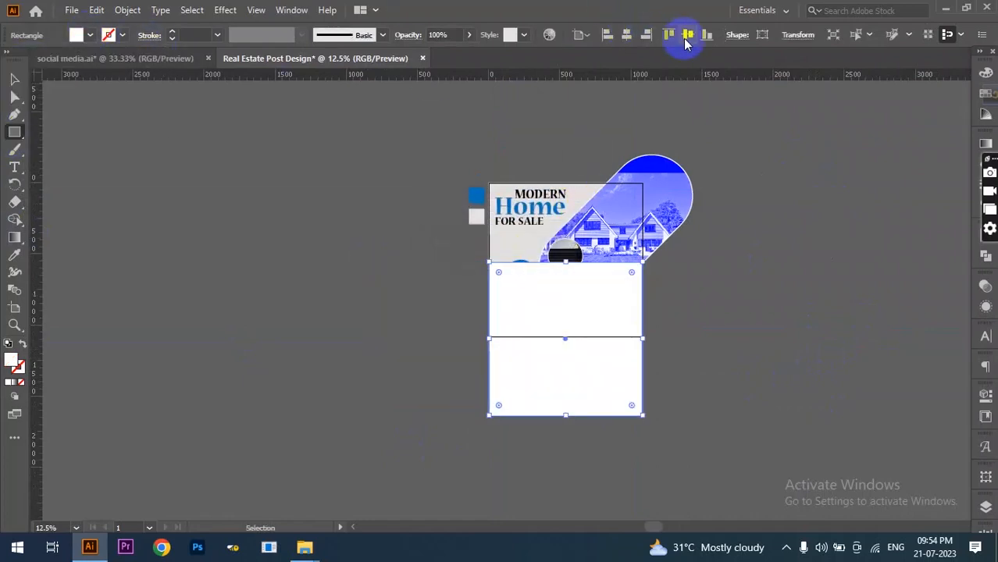
{"action": "left_click", "coordinate": [687, 34]}
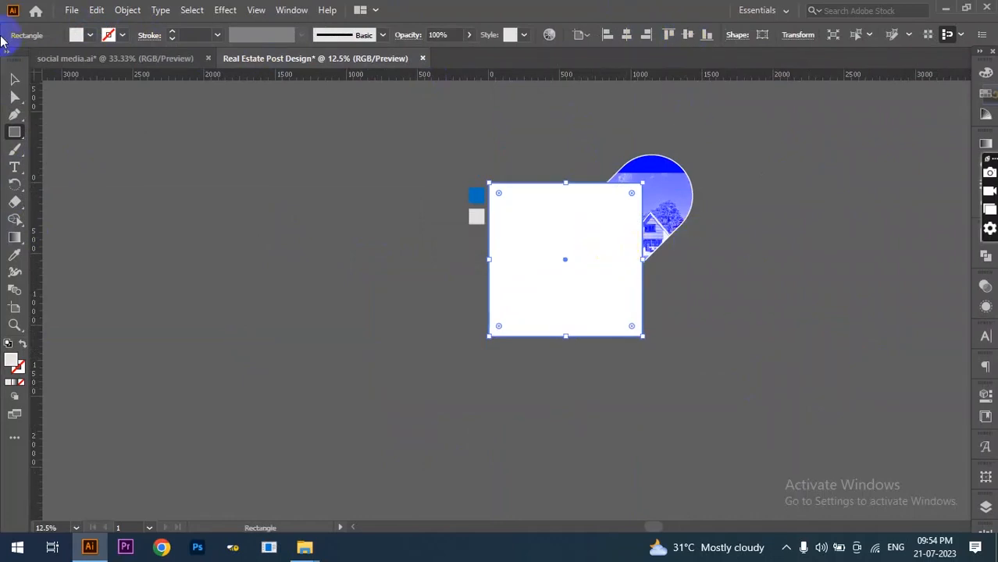
- Select the square with all the artwork and make a clipping mask
{"action": "left_click", "coordinate": [14, 79]}
{"action": "left_click_drag", "start_coordinate": [733, 136], "coordinate": [485, 366]}
{"action": "right_click", "coordinate": [577, 239]}
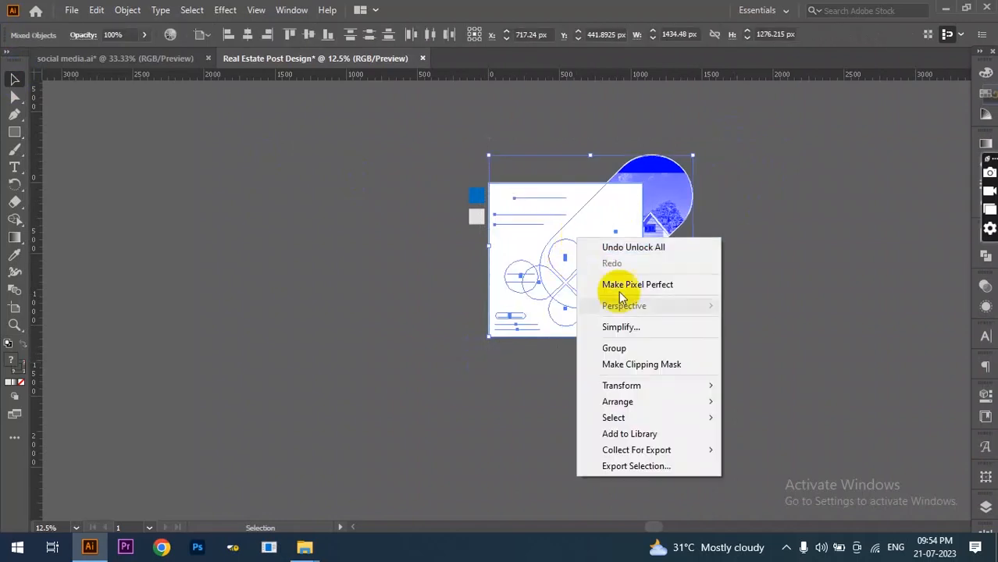
{"action": "left_click", "coordinate": [656, 365]}
{"action": "scroll", "coordinate": [608, 260], "scroll_direction": "up", "scroll_amount": 3}
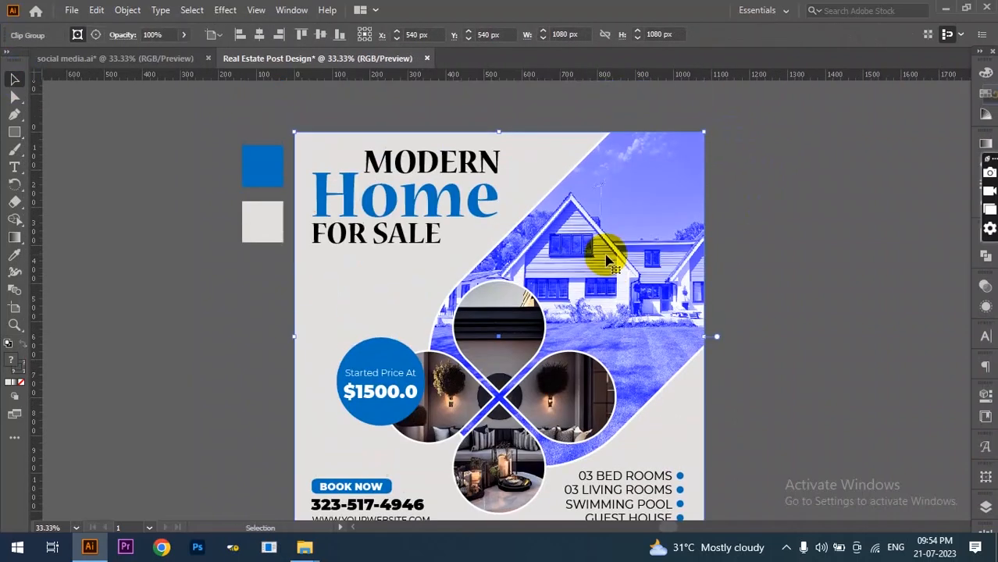
{"action": "scroll", "coordinate": [608, 261], "scroll_direction": "down", "scroll_amount": 1}
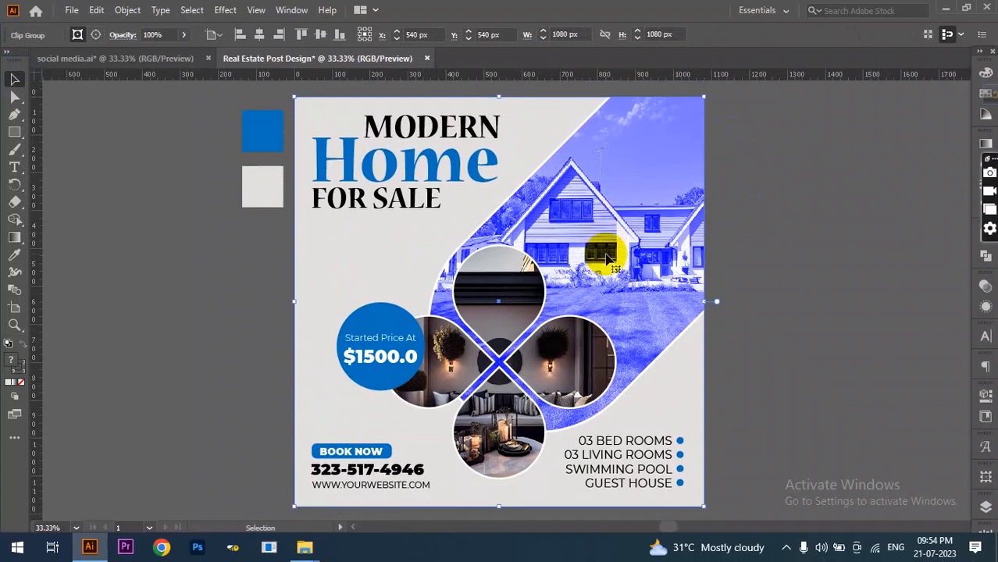